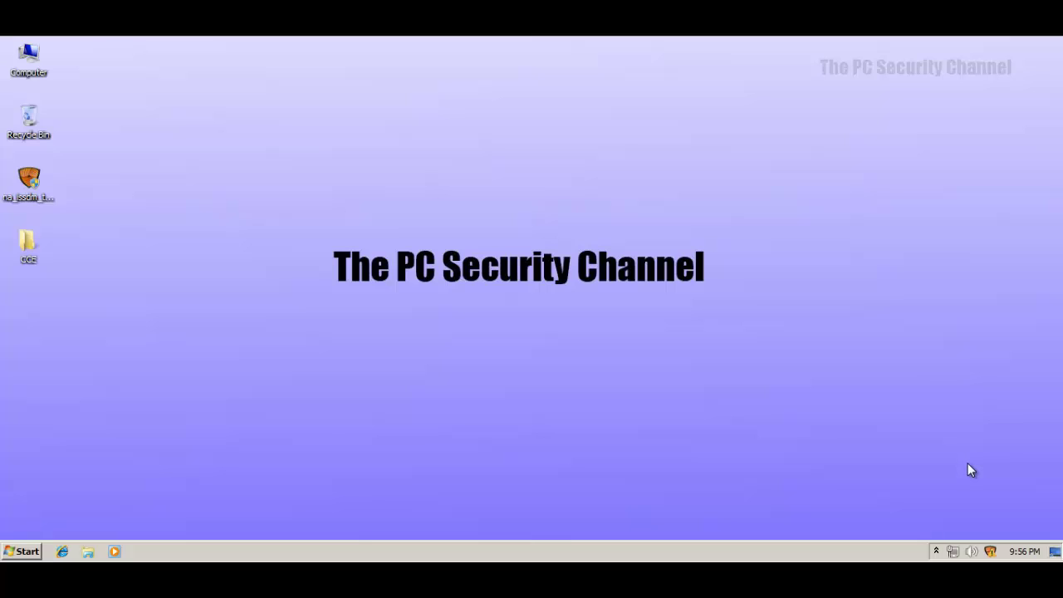
- Open the Total Defense main window and rotate the Home carousel through My Internet, My Files, back to My Computer
double_click(994, 551)
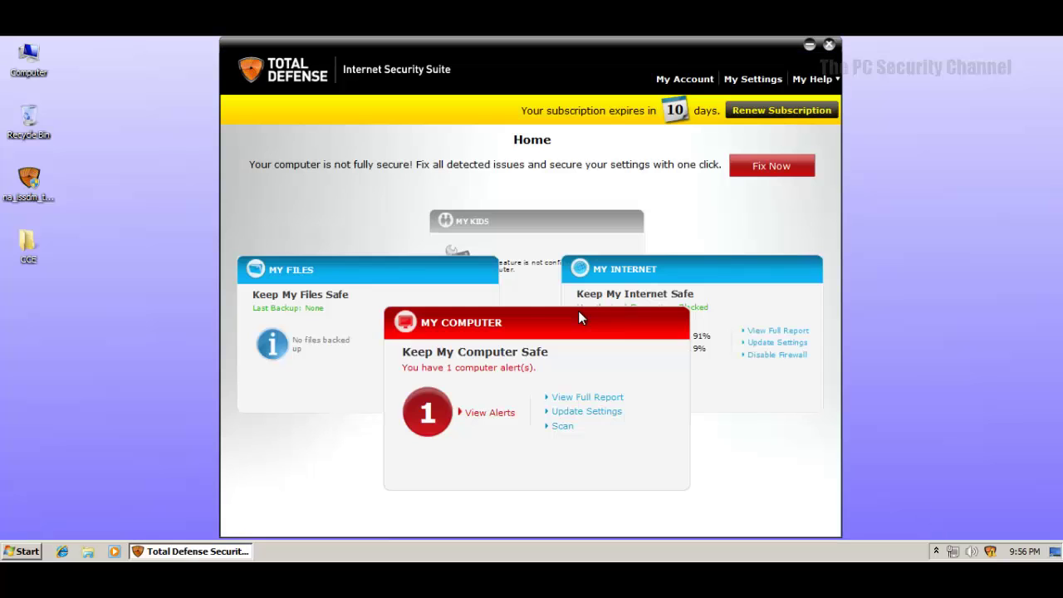
click(644, 287)
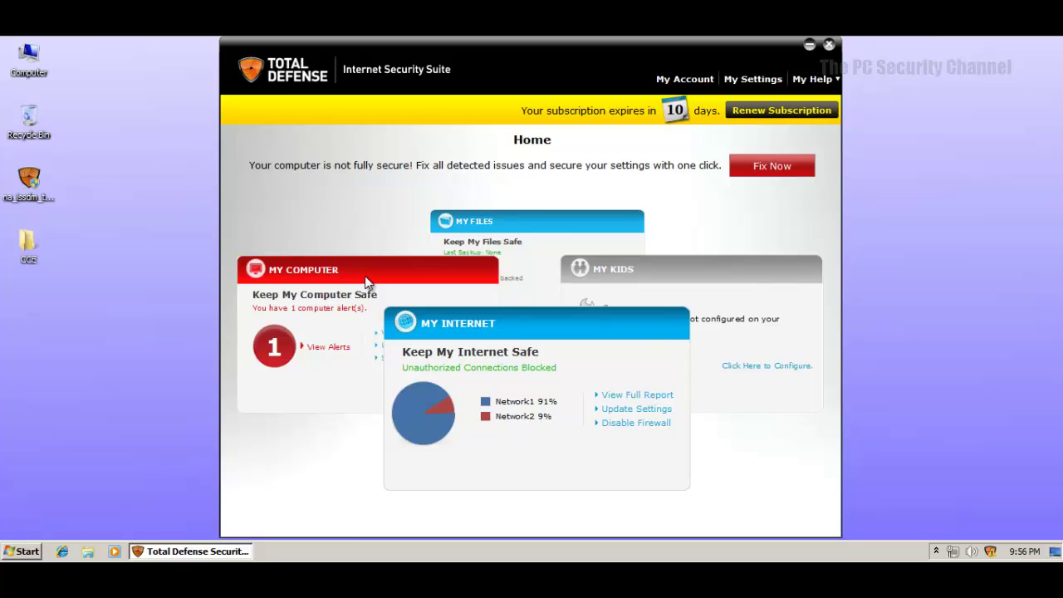
click(366, 282)
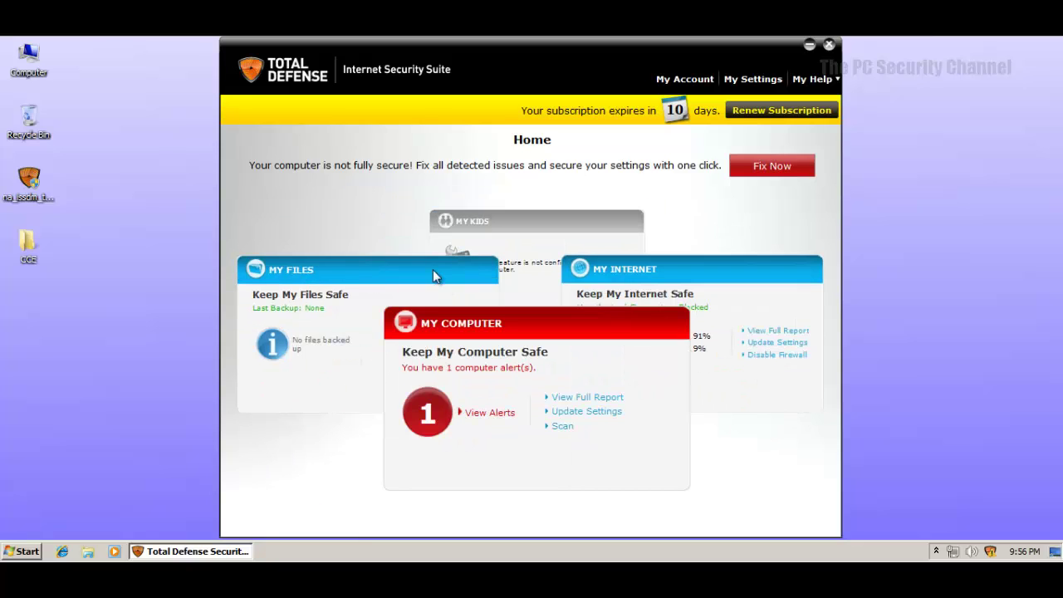
click(433, 269)
click(532, 211)
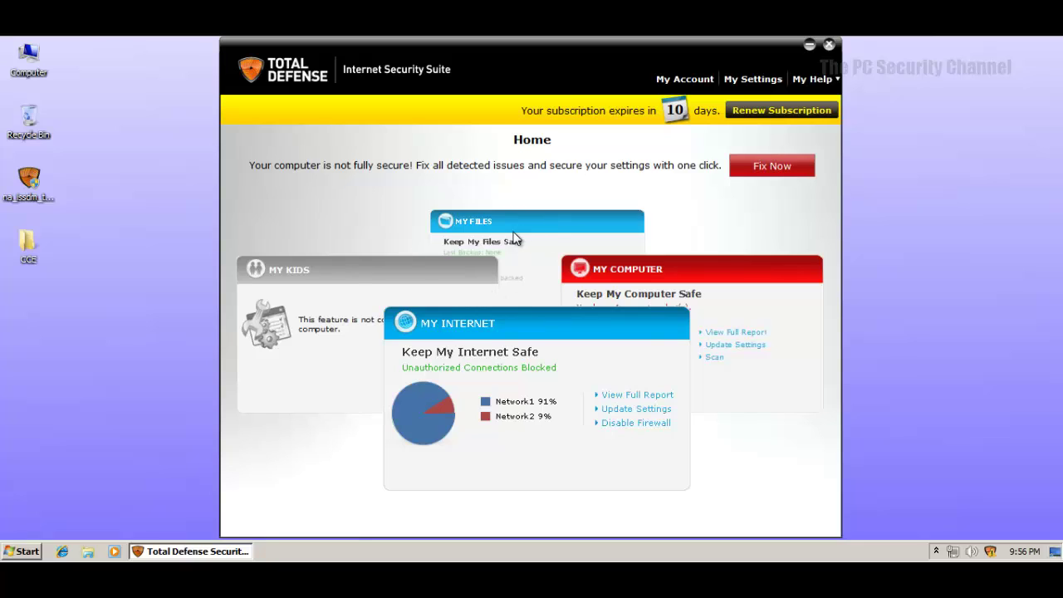
click(515, 239)
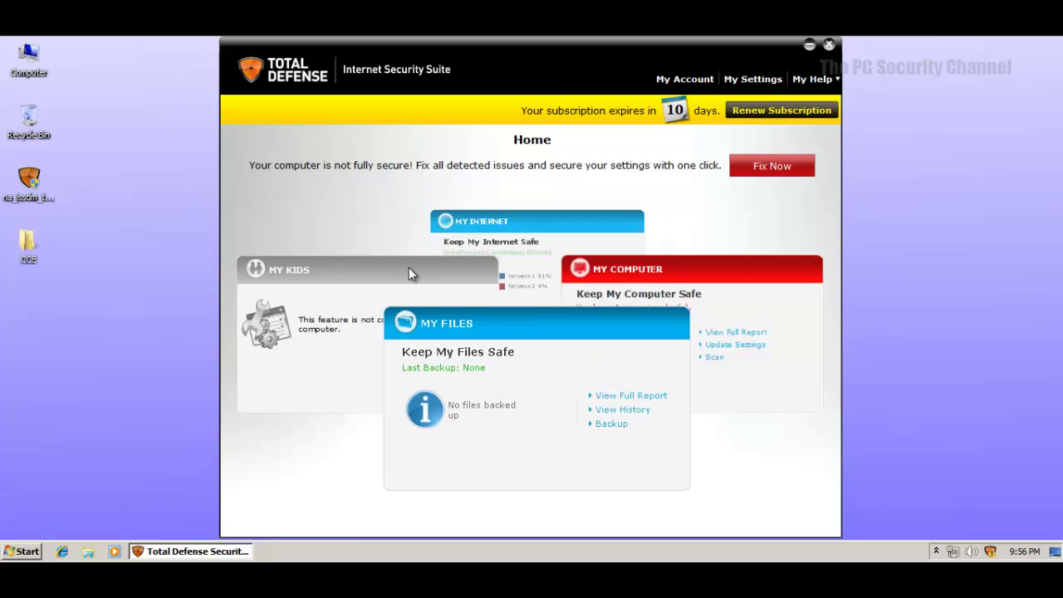
click(587, 269)
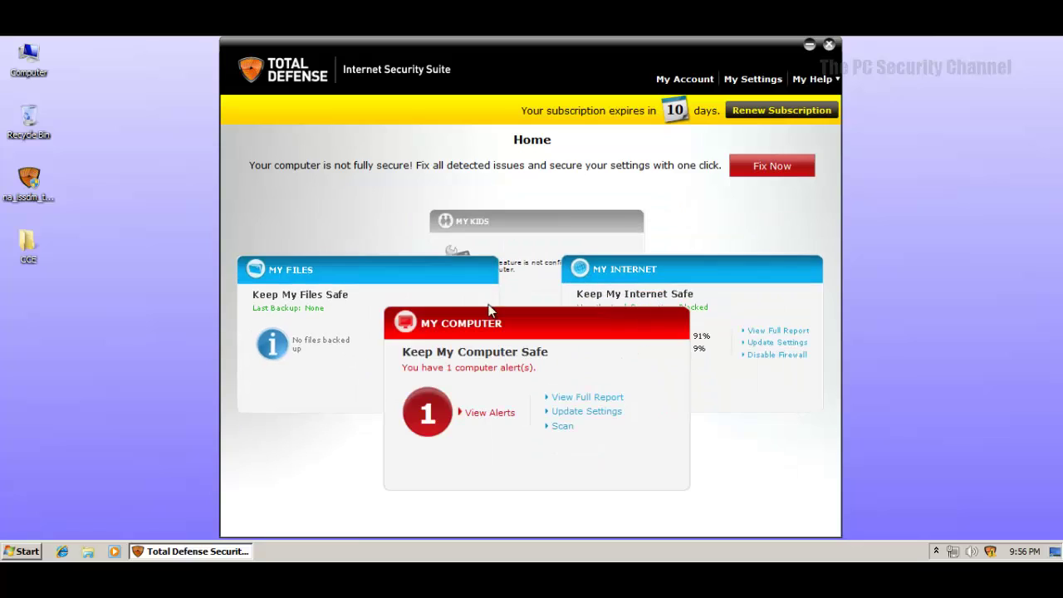
- Open My Computer Threat Settings, toggle Ignore suspicious files on then off, and scroll to Schedule Scans
click(581, 410)
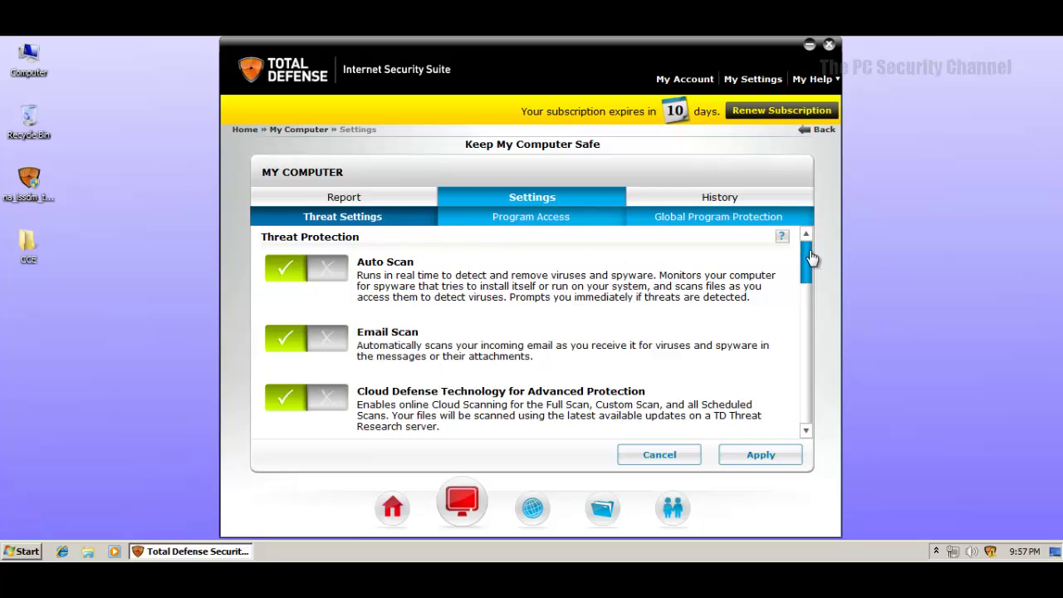
drag(806, 258, 804, 328)
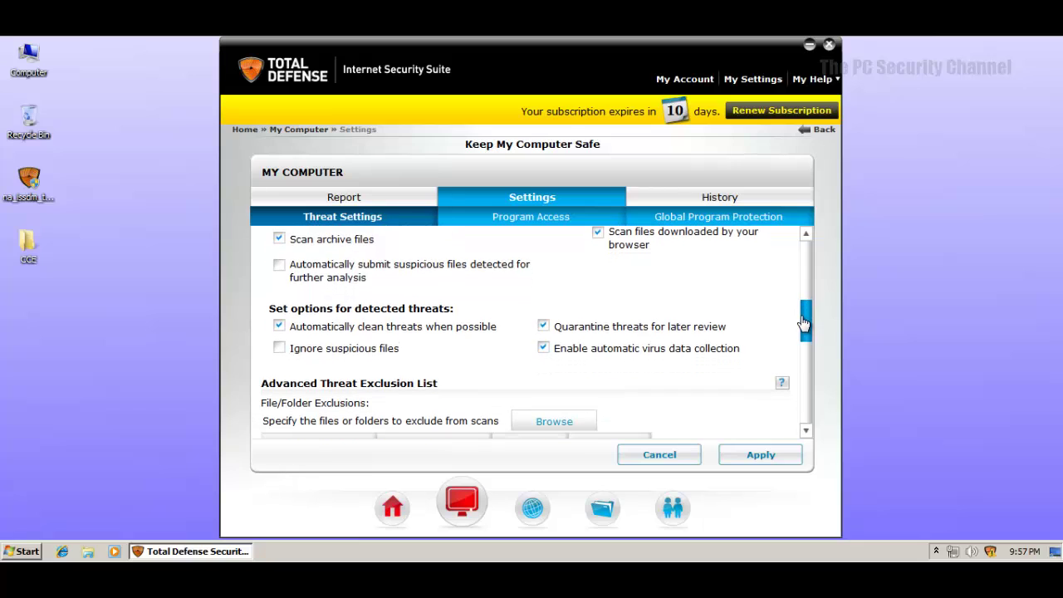
click(279, 349)
click(279, 349)
drag(812, 318, 806, 403)
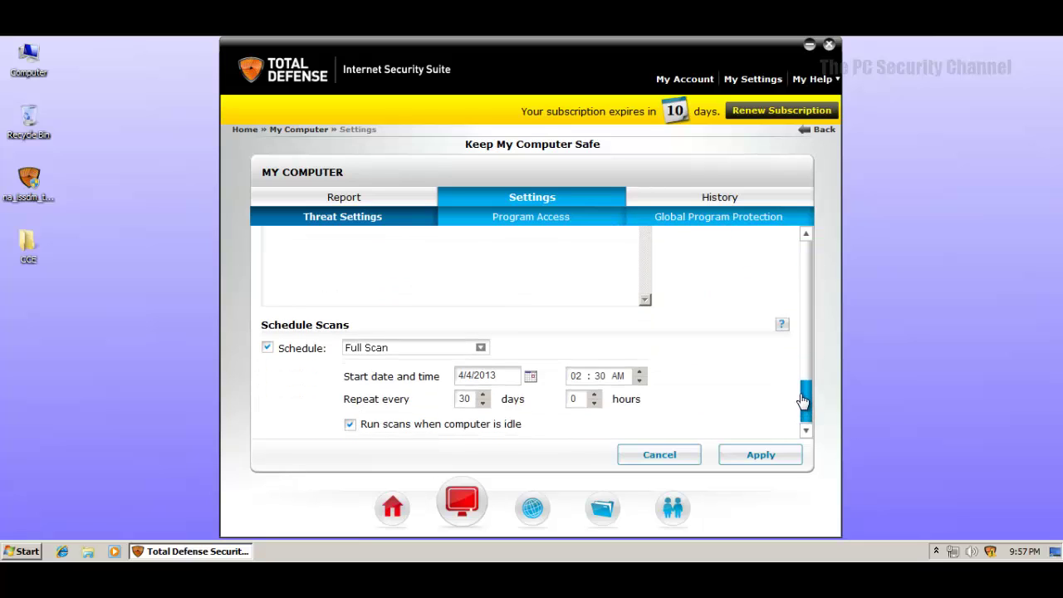
- View the monitored program groups, expanding and collapsing BlackList and Installer
click(503, 225)
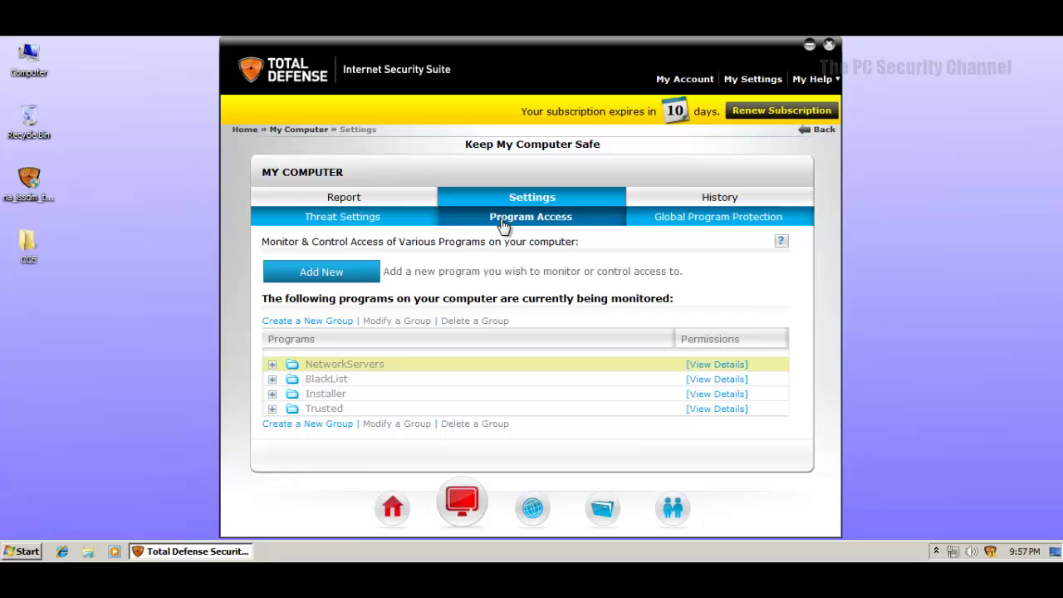
click(273, 379)
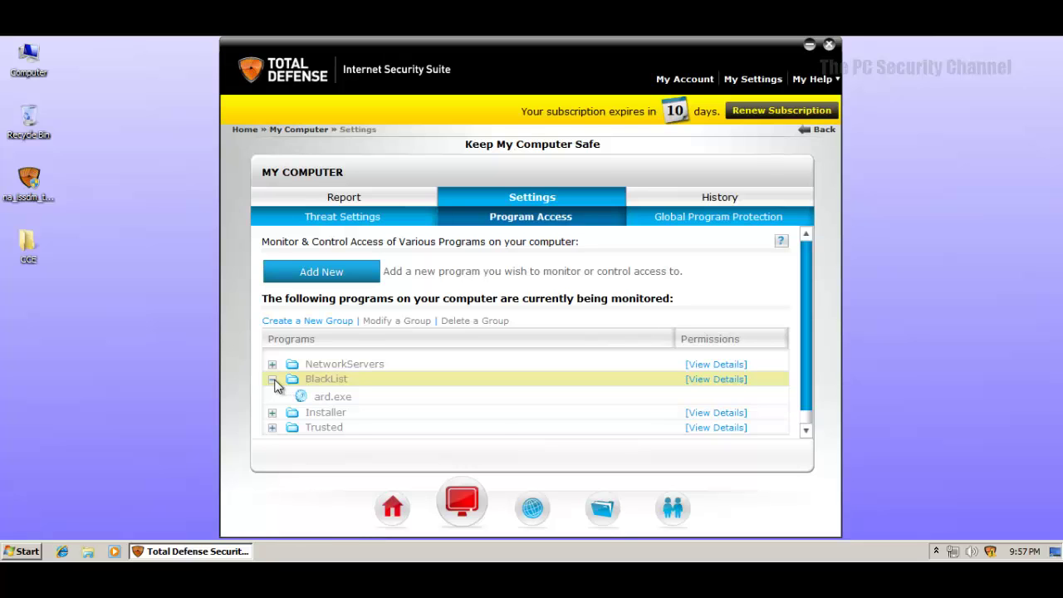
click(274, 381)
click(274, 395)
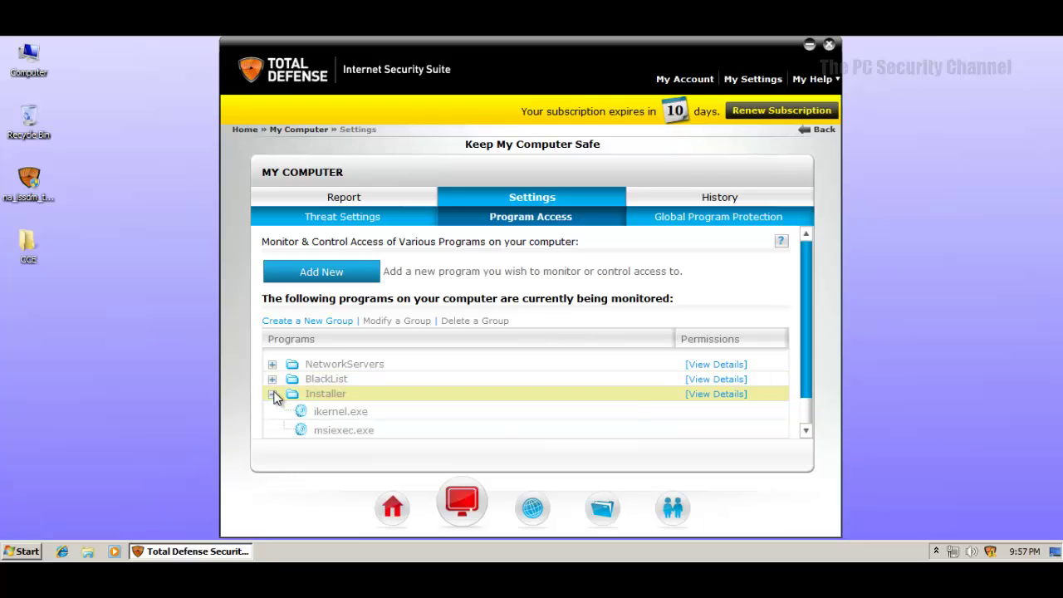
click(273, 394)
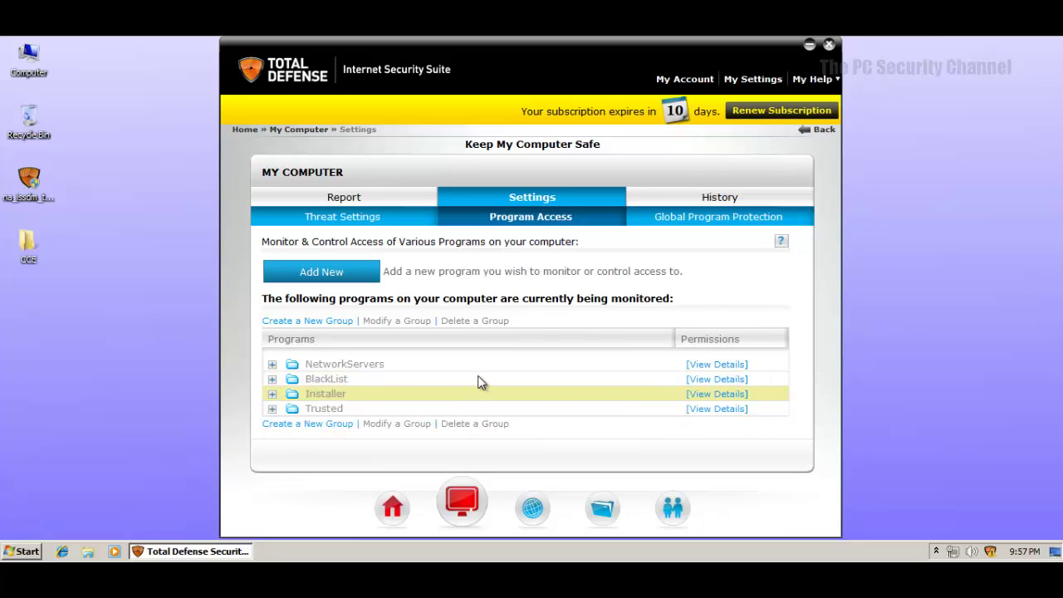
- Review the Global Program Protection options by scrolling through the list
click(648, 219)
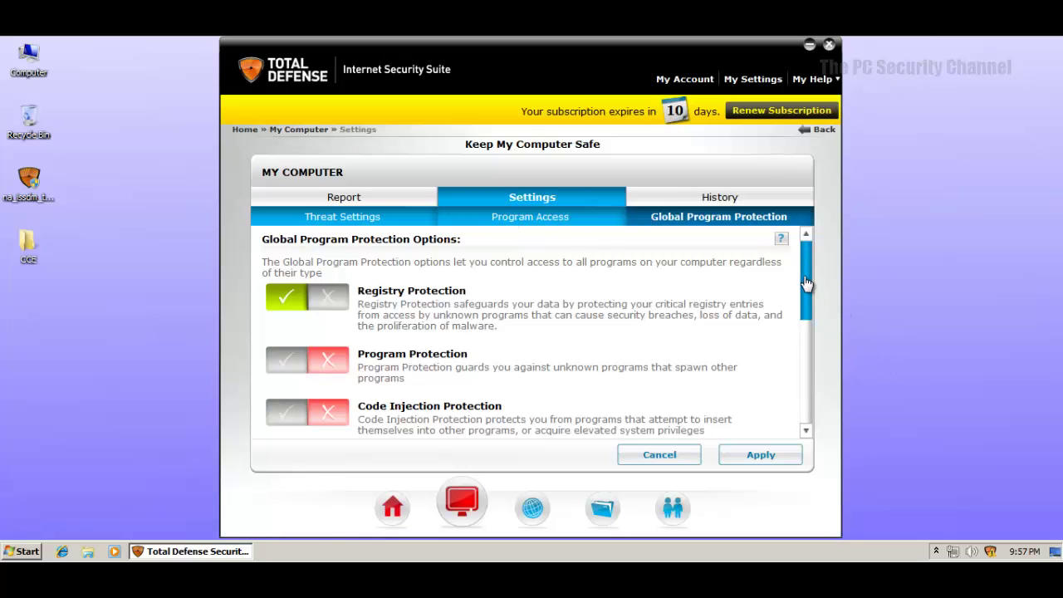
scroll(806, 286, down, 1)
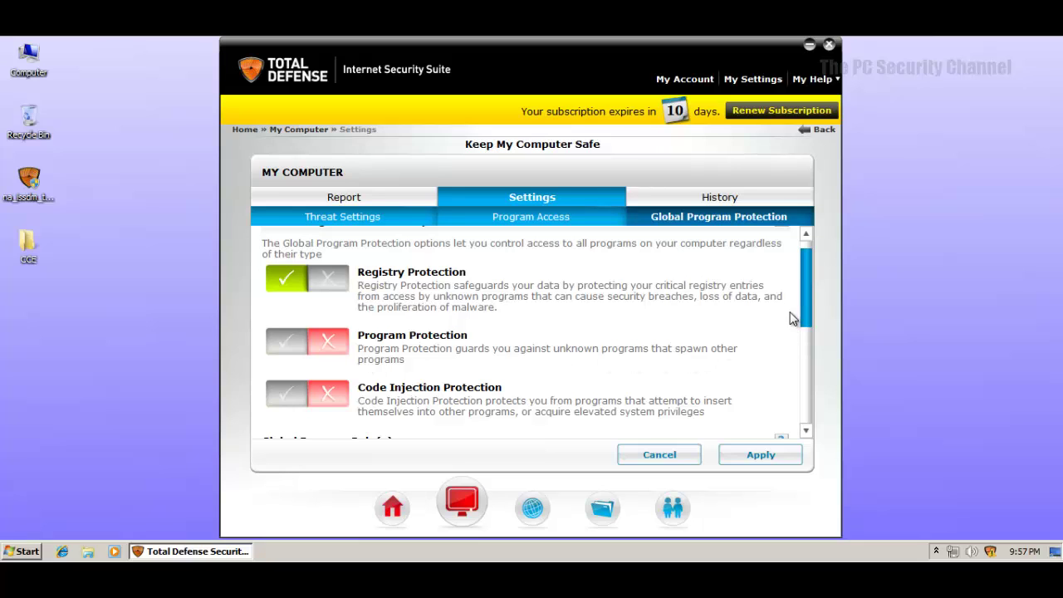
scroll(807, 307, down, 2)
scroll(804, 320, down, 8)
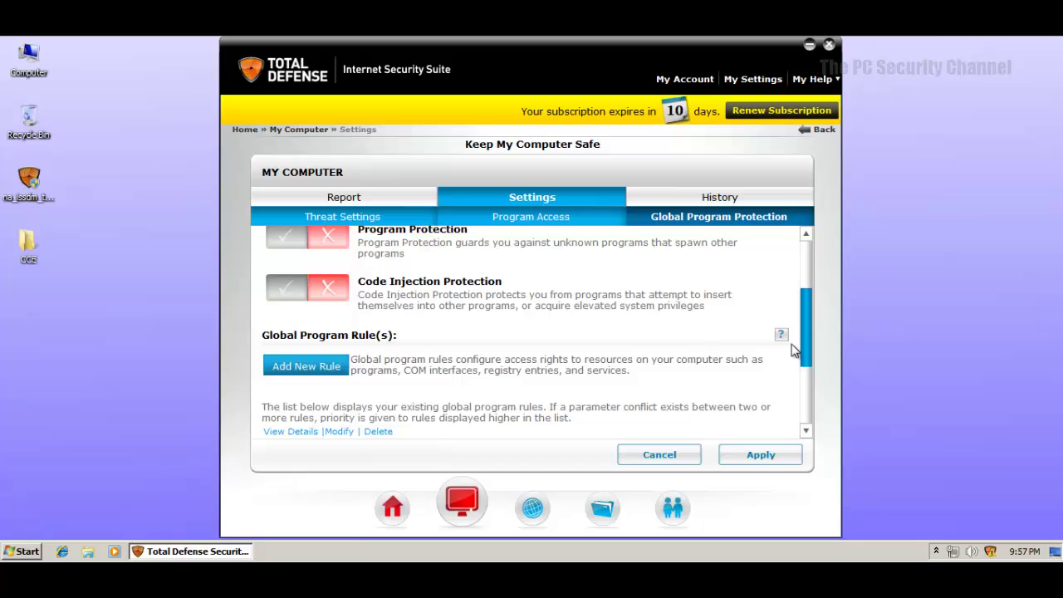
scroll(787, 366, up, 10)
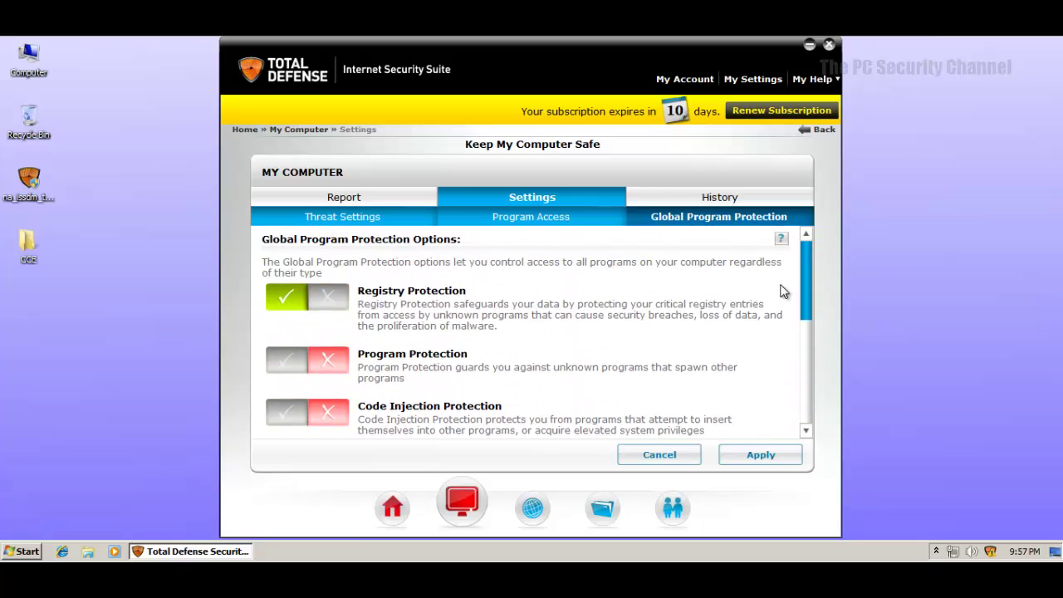
- Apply the protection settings and rotate the Home carousel through My Files and My Kids to My Internet
click(723, 449)
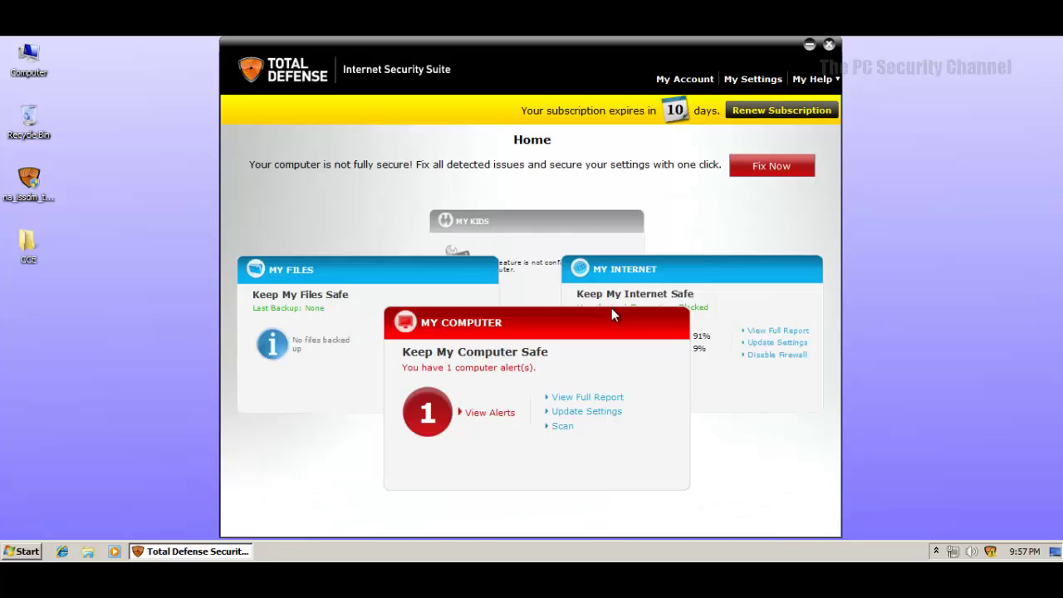
click(421, 272)
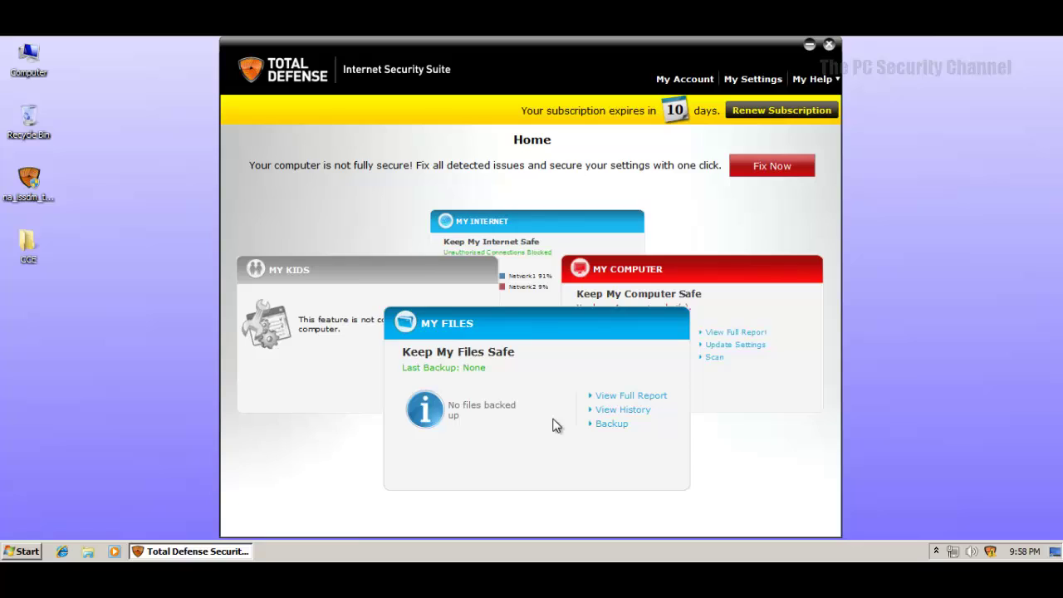
click(344, 271)
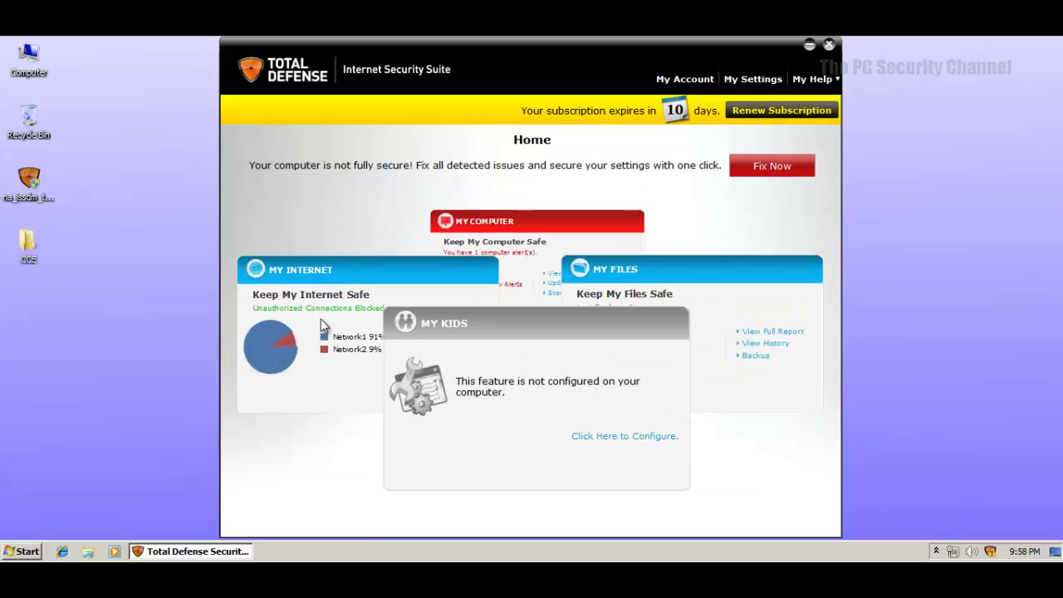
click(381, 264)
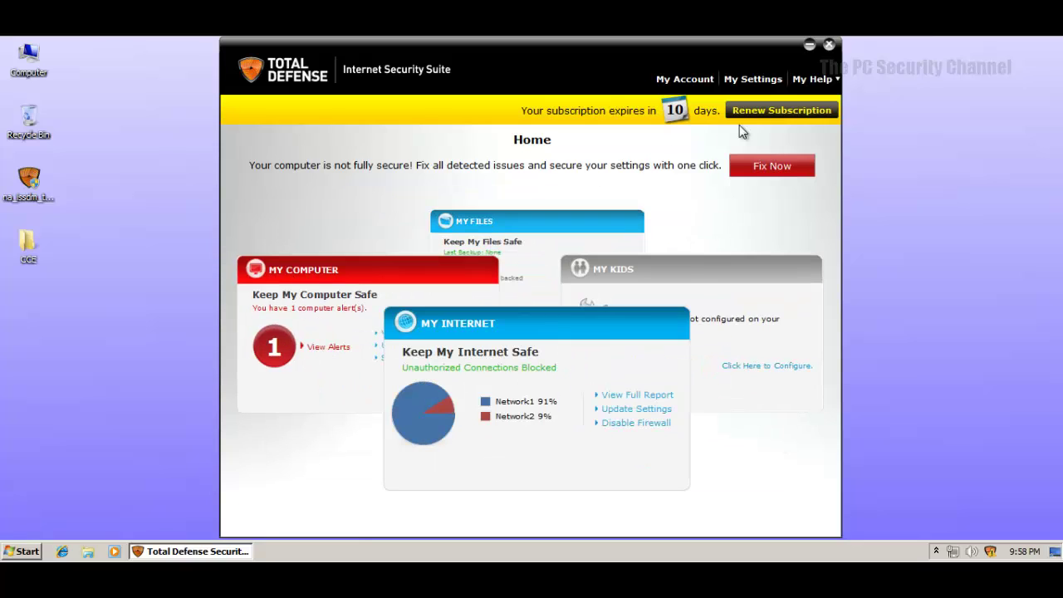
- Close the main window, ask the suite to fix detected security issues from the tray menu, and dismiss the alert popup
click(828, 47)
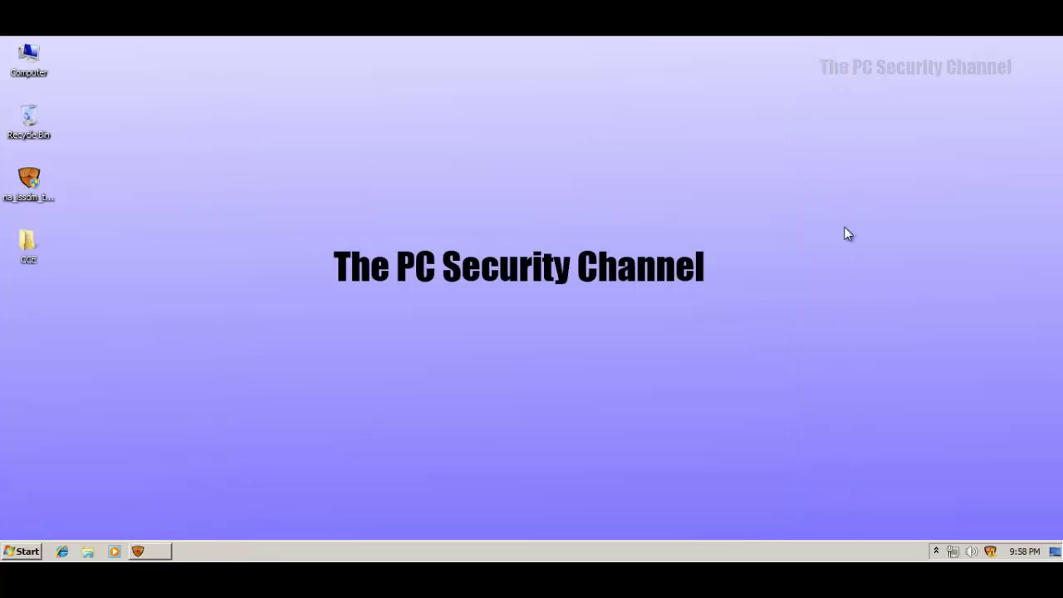
right_click(992, 553)
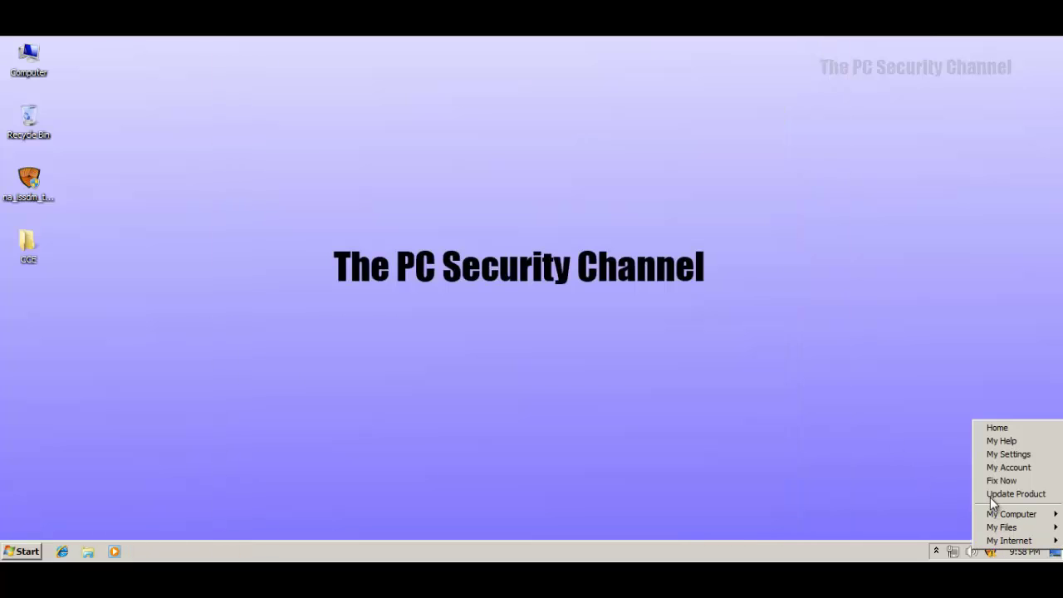
click(990, 497)
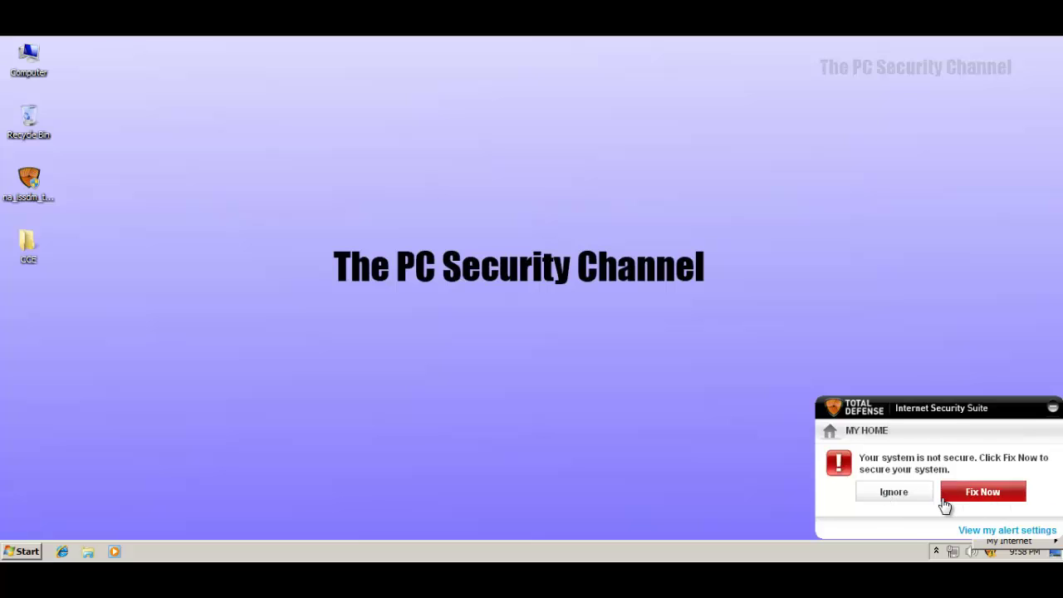
click(1053, 409)
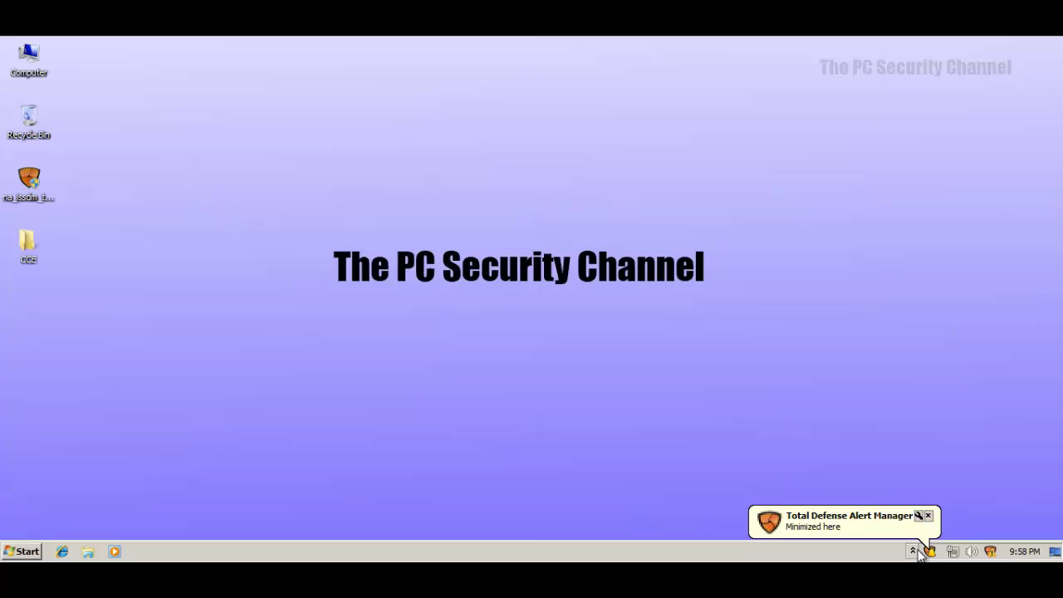
- Reopen Total Defense to view the pending computer alert, then close it and dismiss the popup
double_click(991, 553)
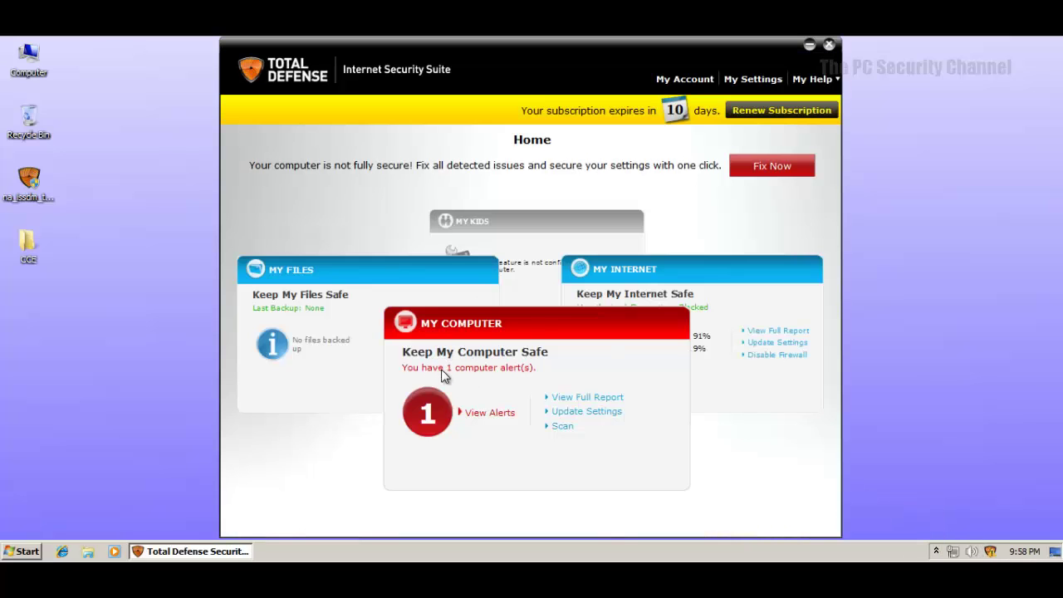
click(486, 413)
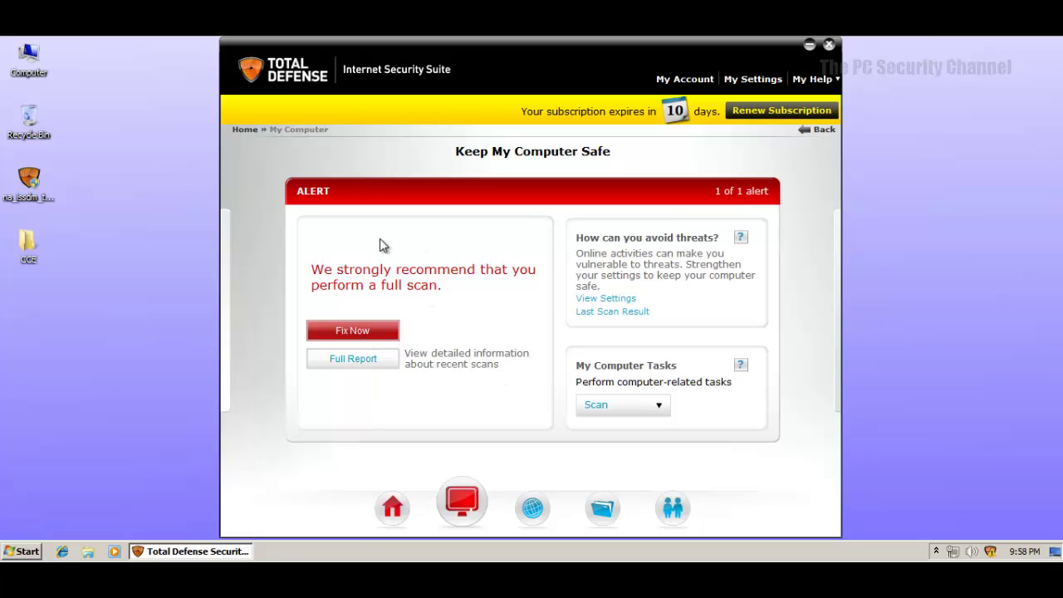
click(827, 46)
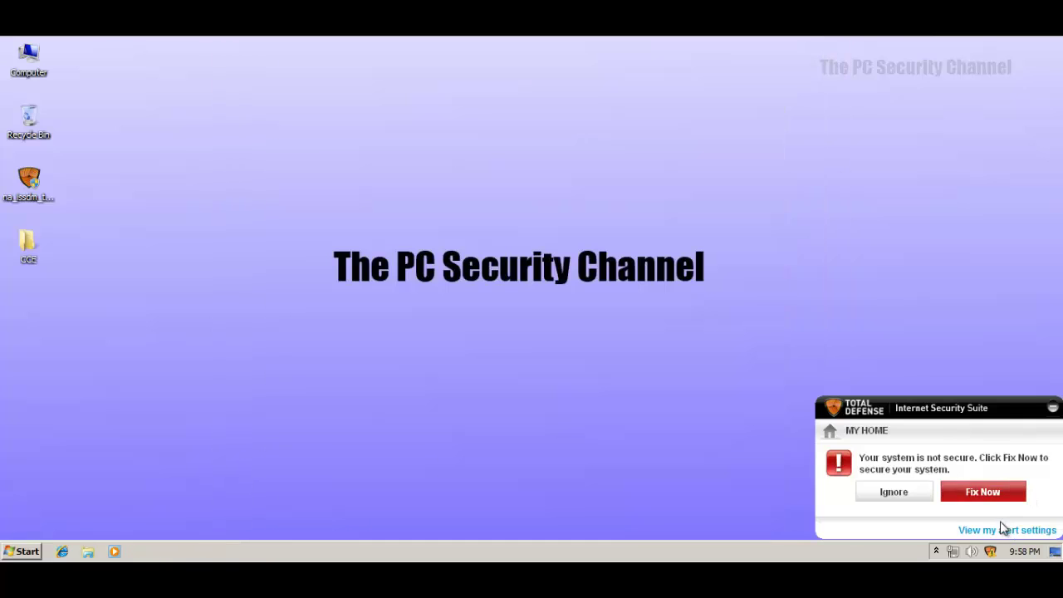
click(1053, 409)
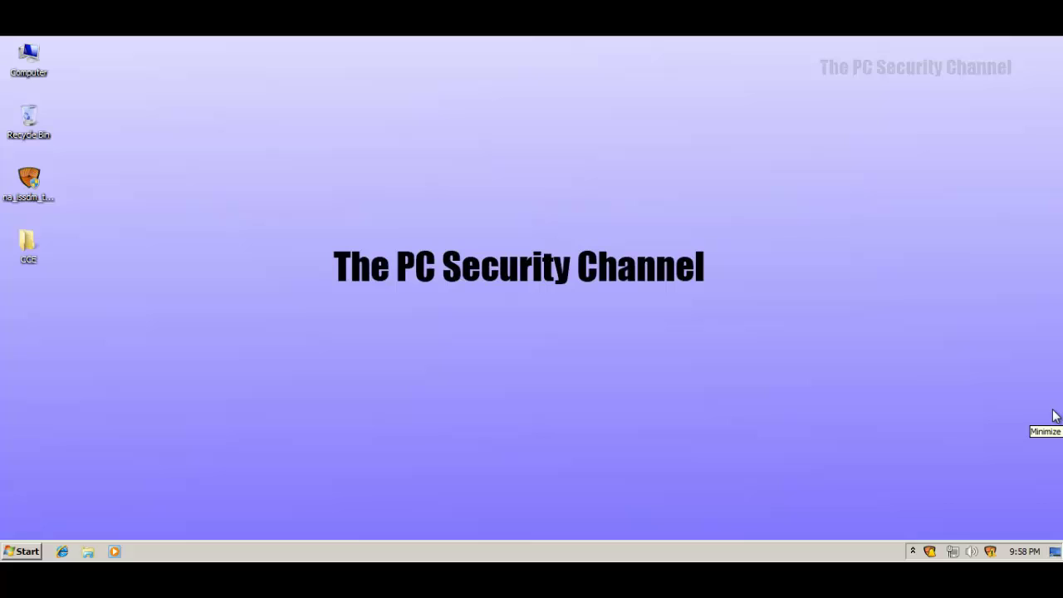
right_click(991, 552)
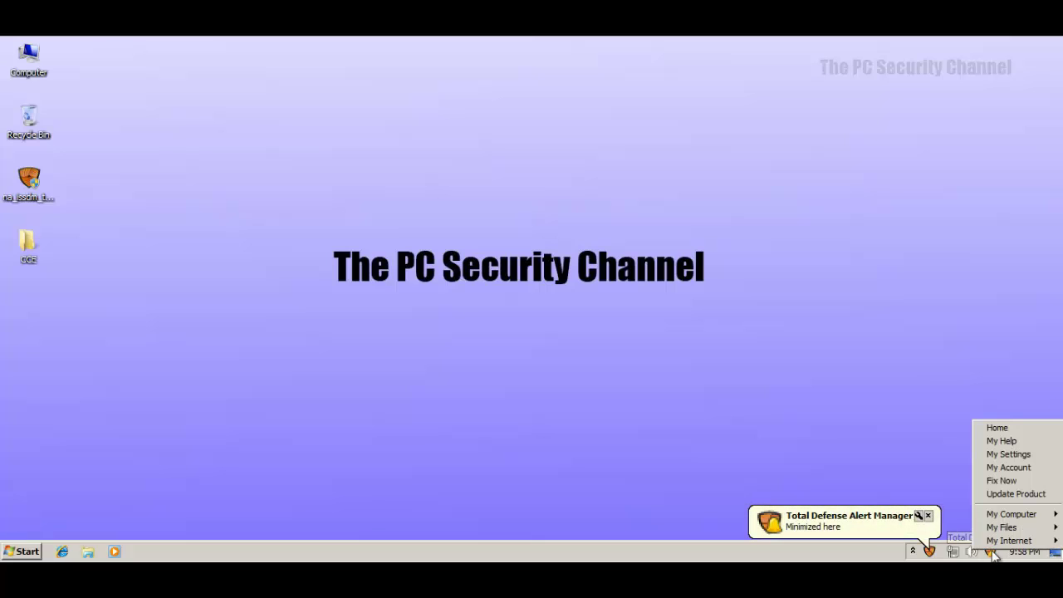
- Run Update Product and return to Home once the software reports up-to-date
click(1001, 494)
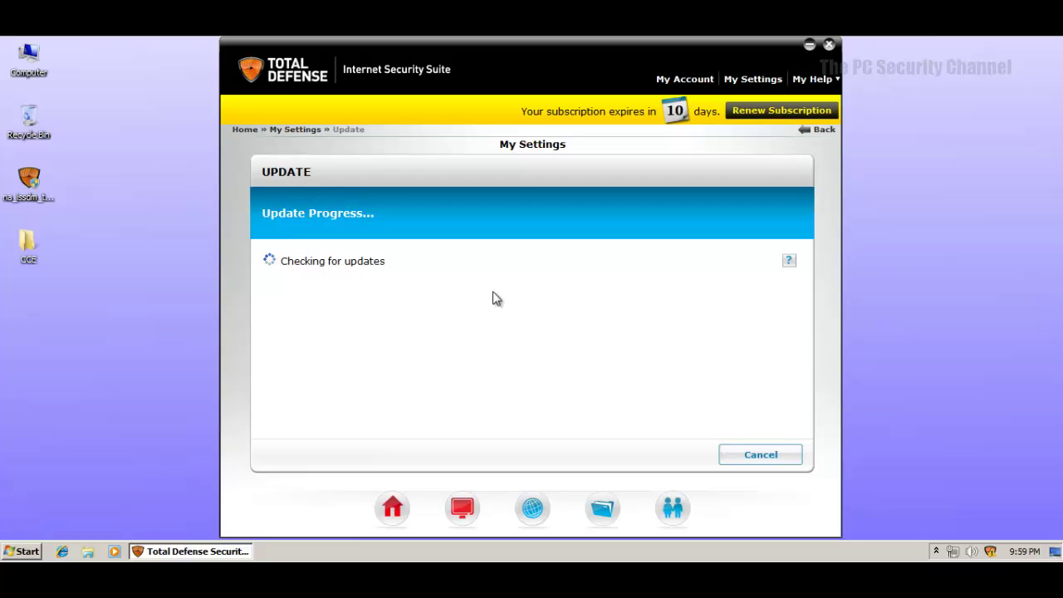
click(29, 188)
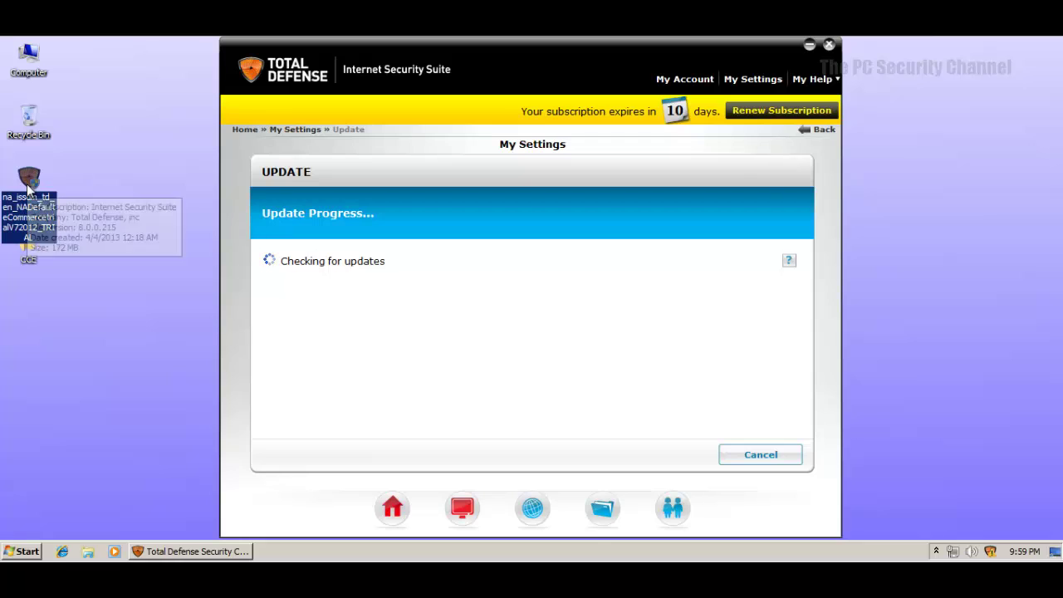
click(77, 172)
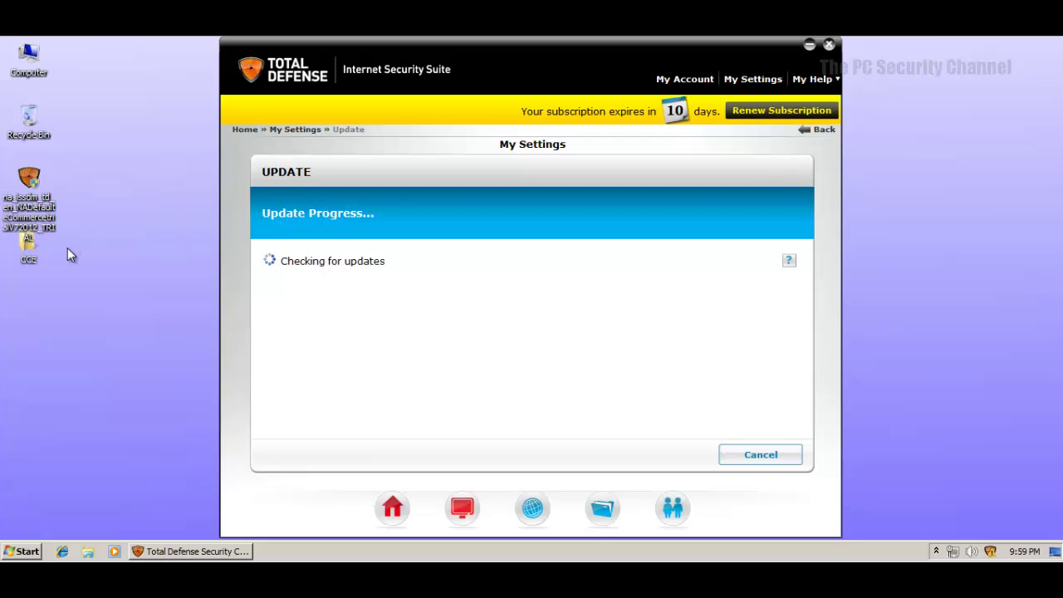
click(350, 269)
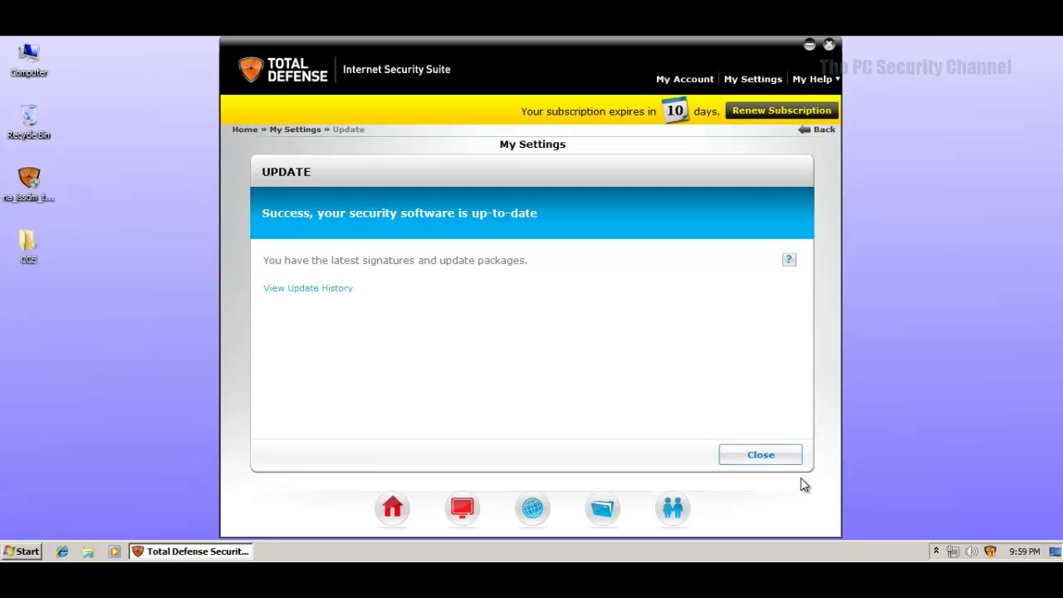
click(780, 456)
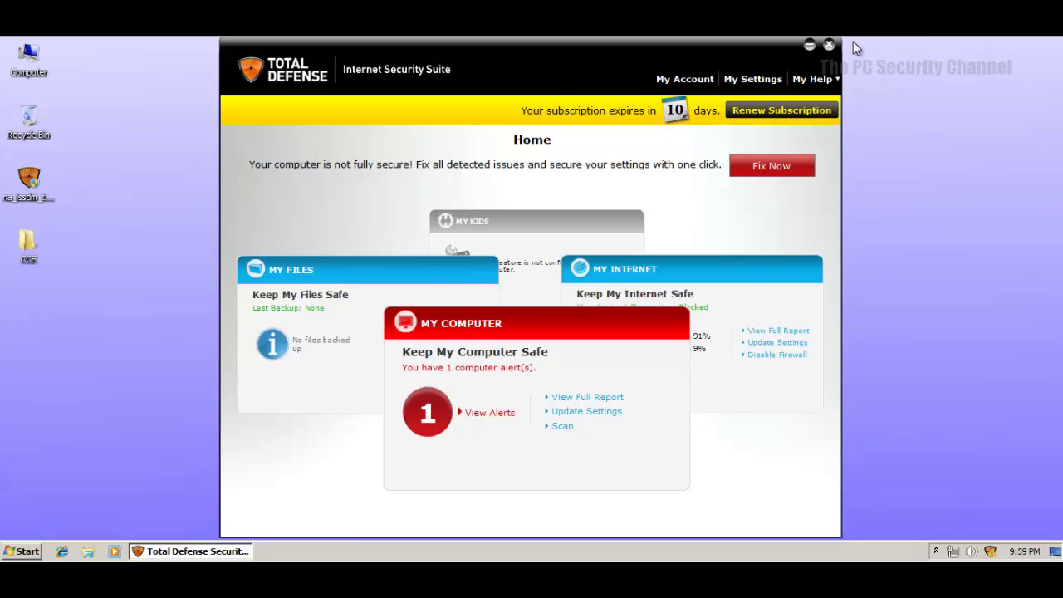
click(827, 45)
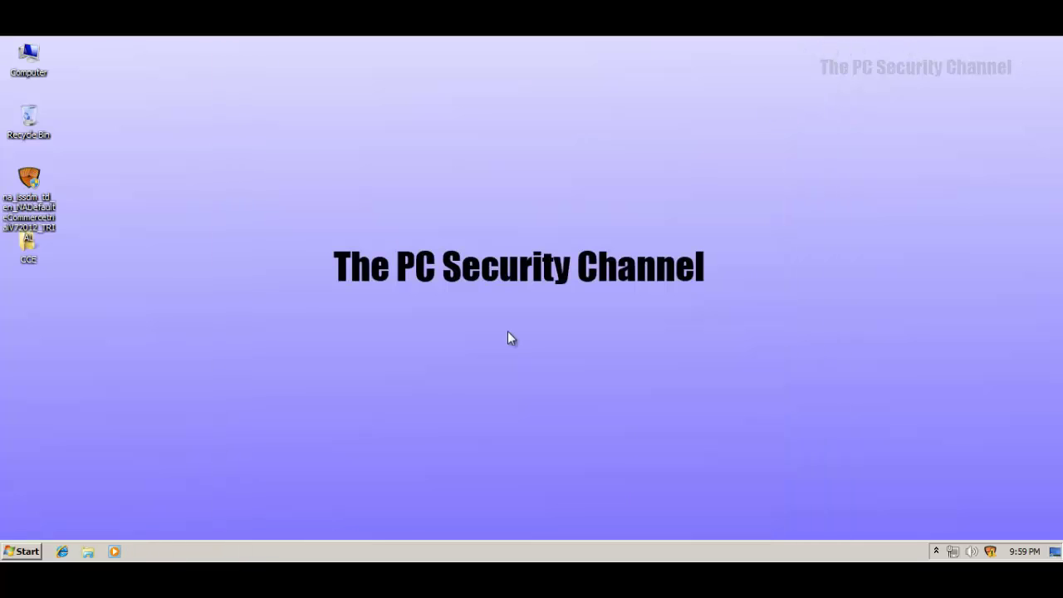
click(1053, 411)
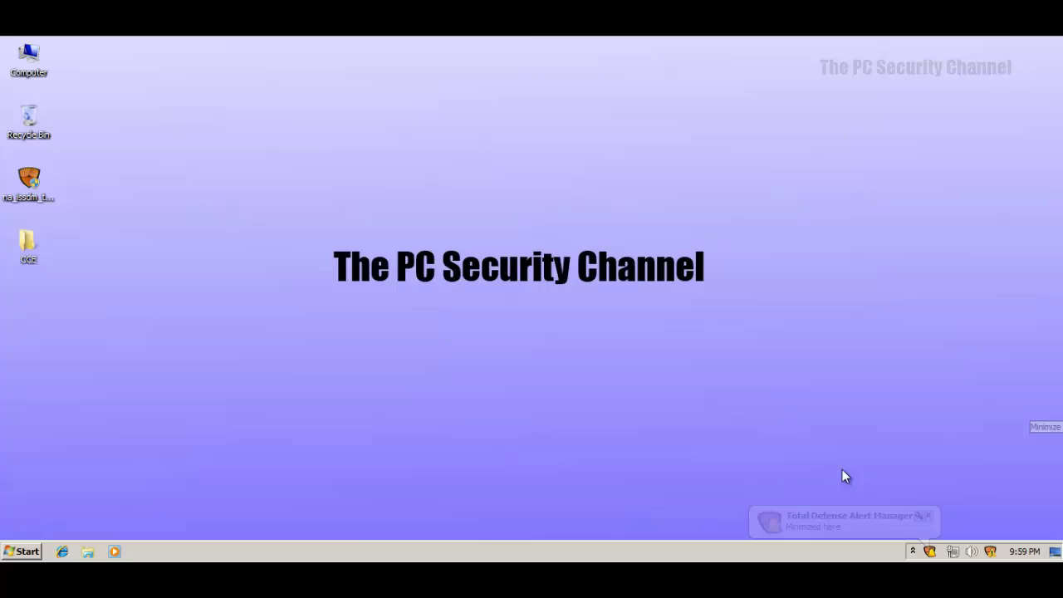
right_click(480, 550)
click(505, 507)
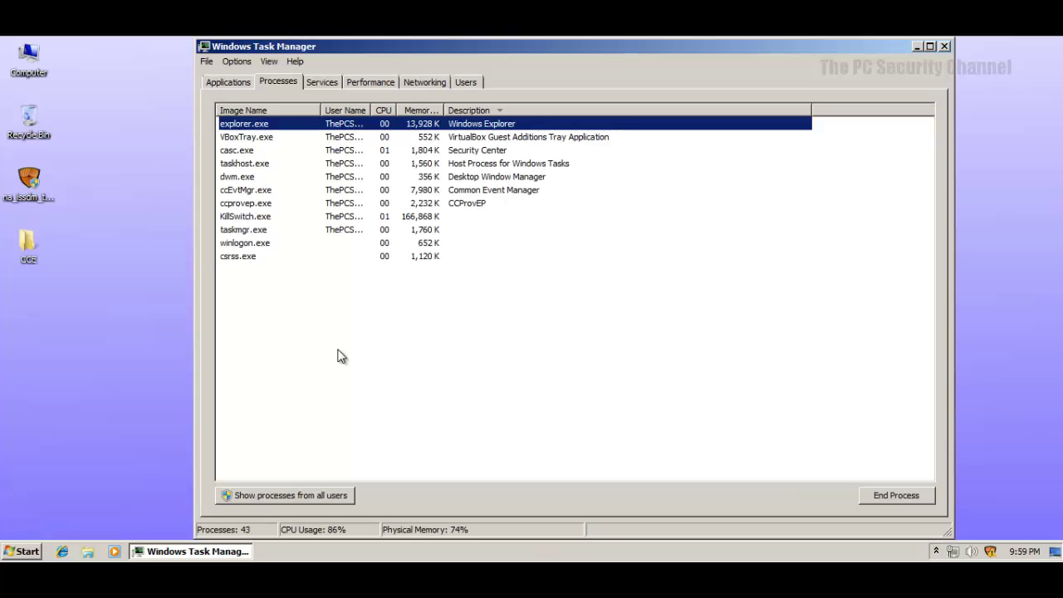
click(309, 501)
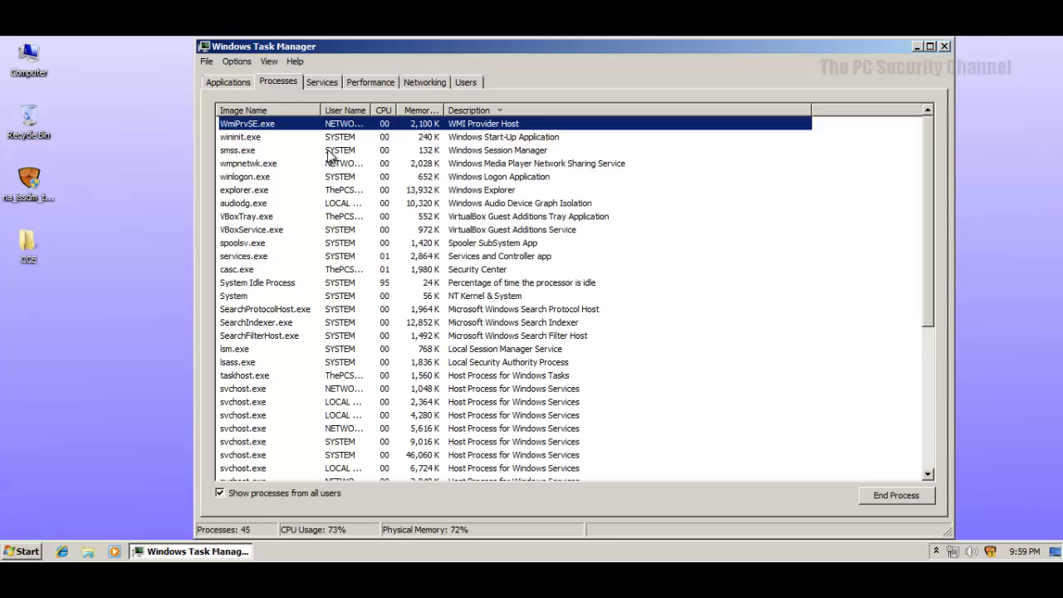
click(459, 191)
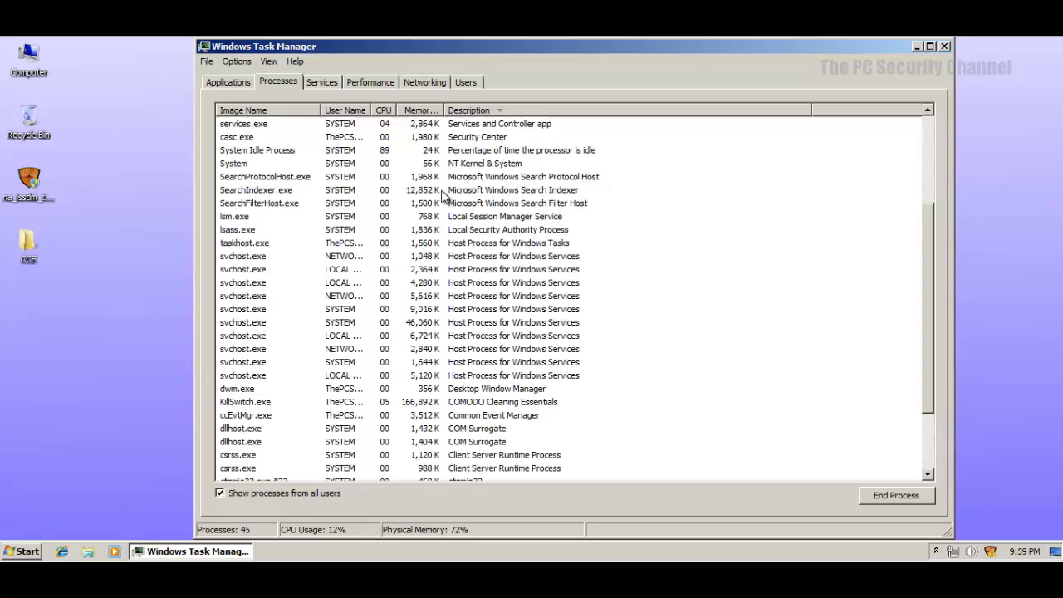
scroll(443, 196, down, 3)
click(430, 442)
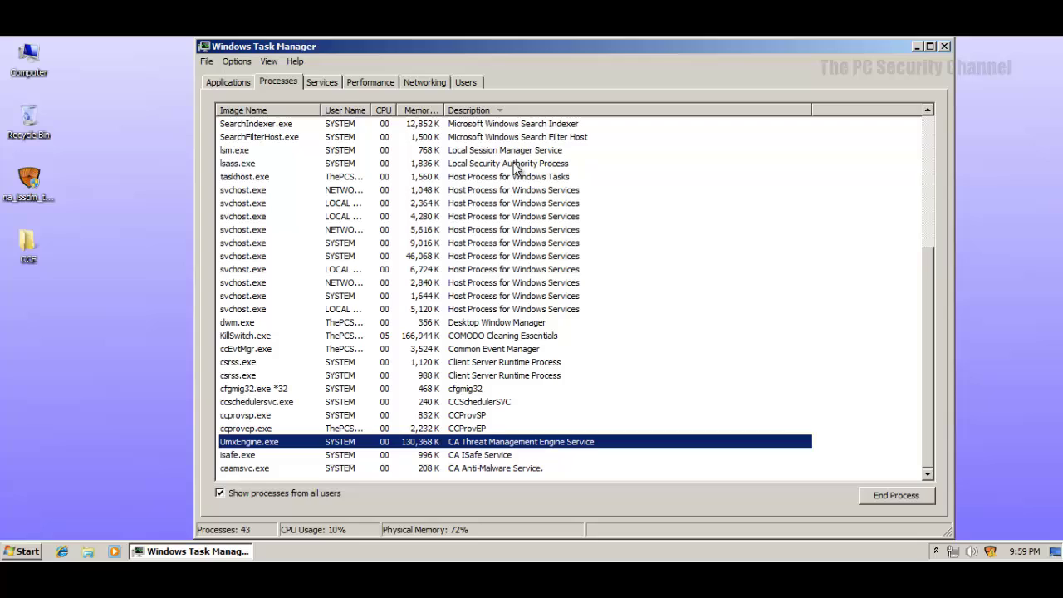
click(936, 552)
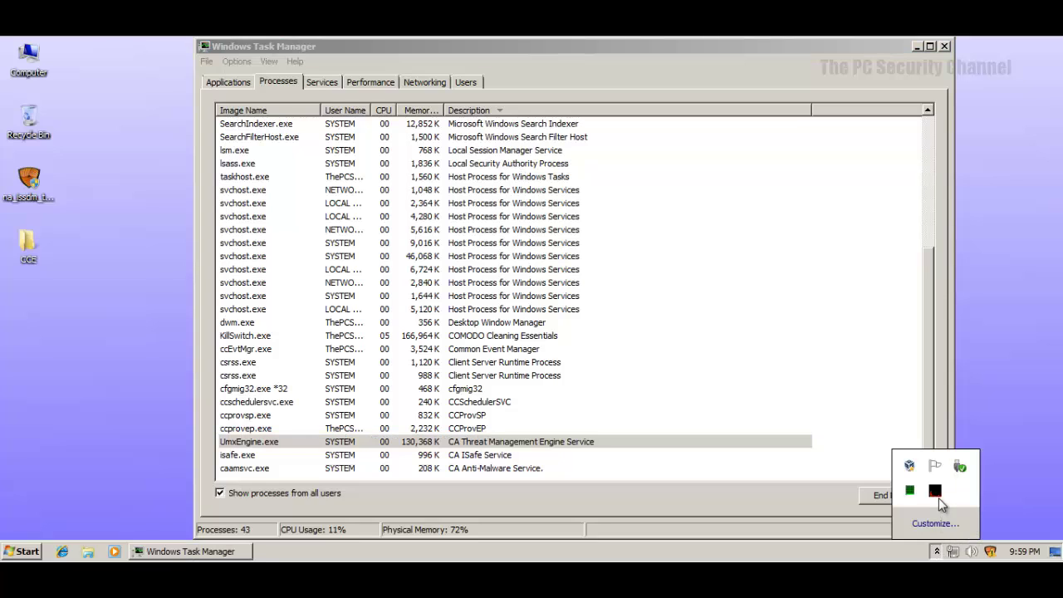
click(934, 552)
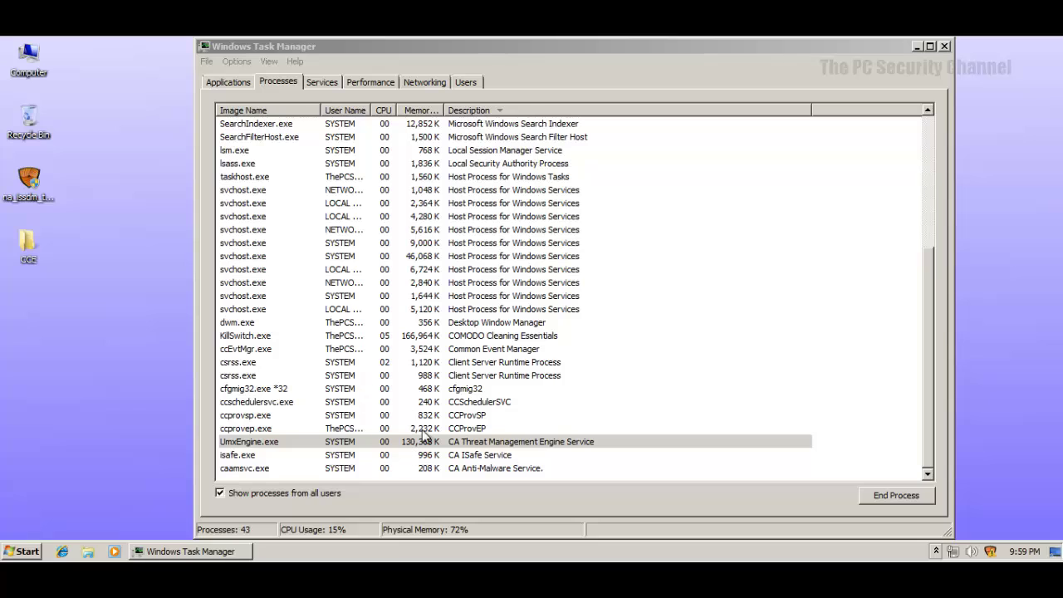
click(448, 459)
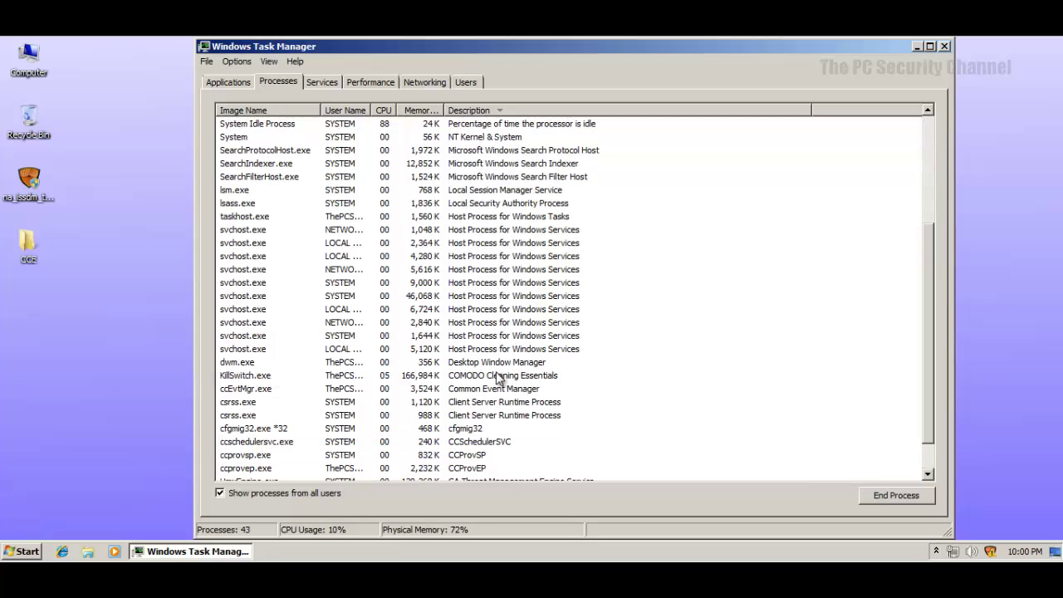
click(462, 444)
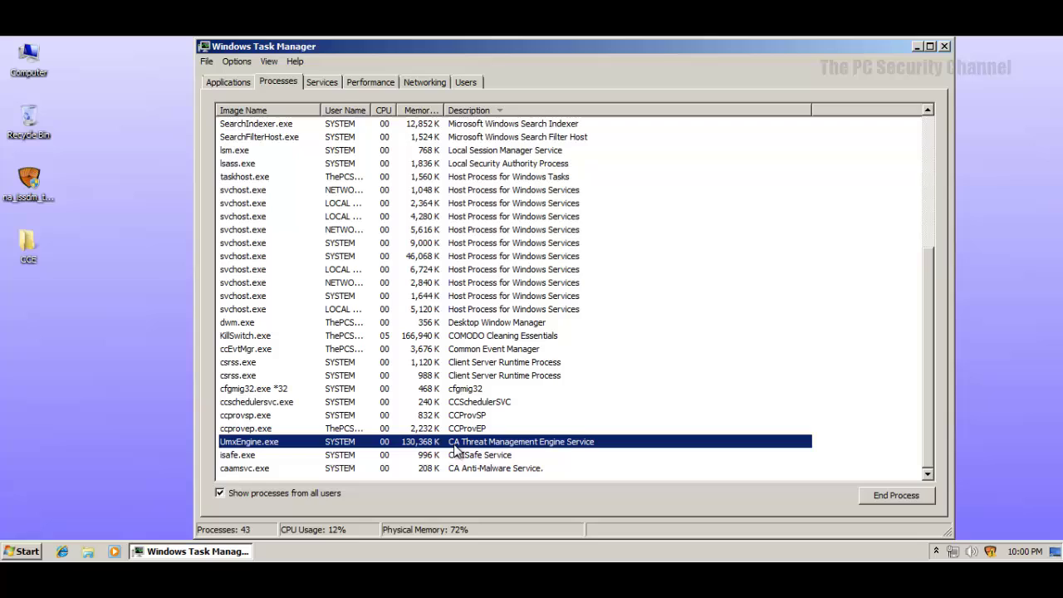
click(454, 430)
click(450, 443)
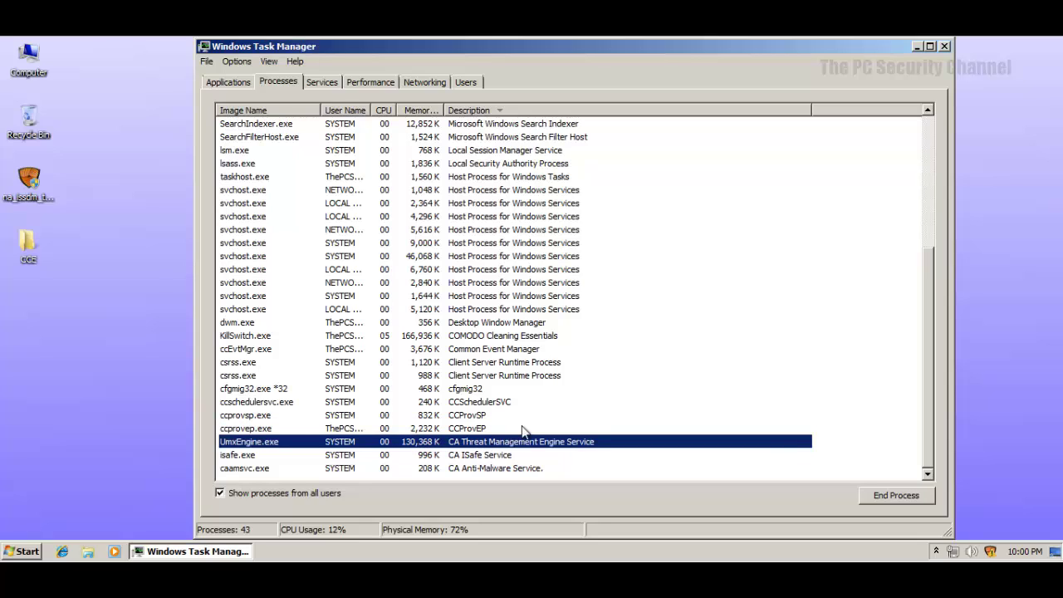
click(461, 429)
click(463, 416)
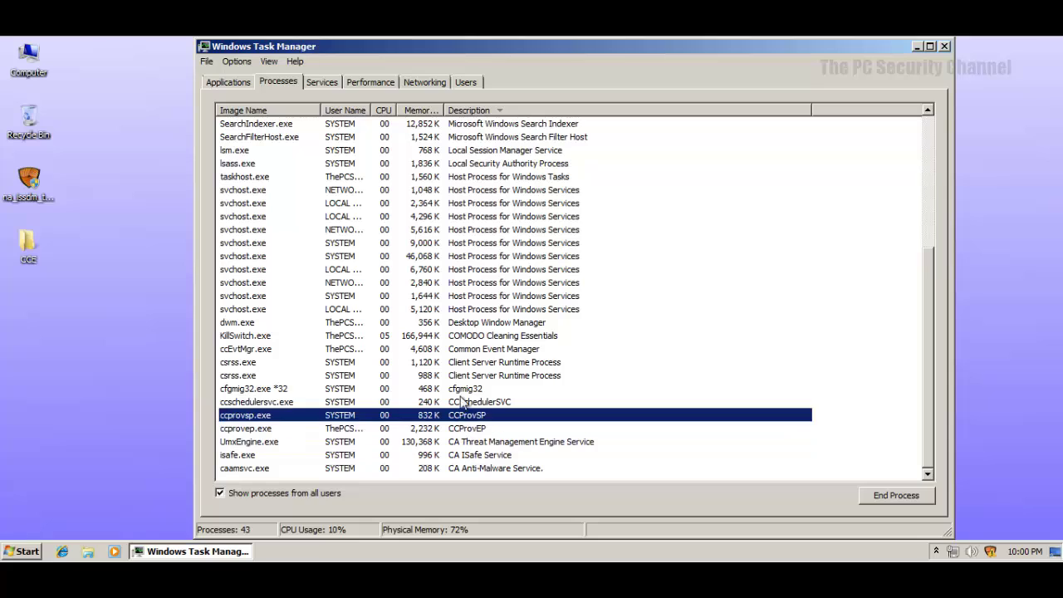
click(464, 389)
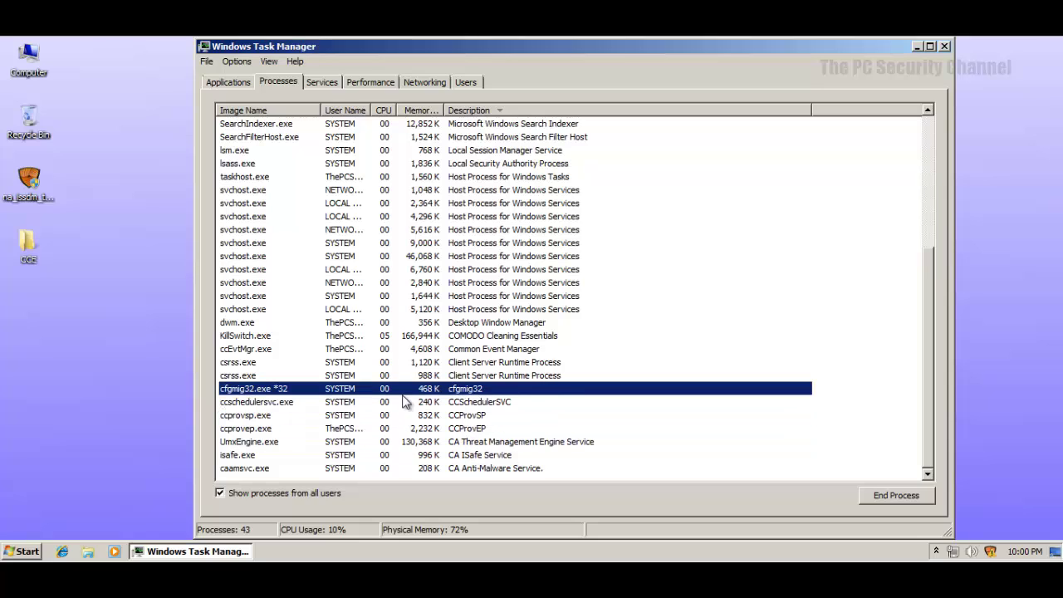
click(944, 47)
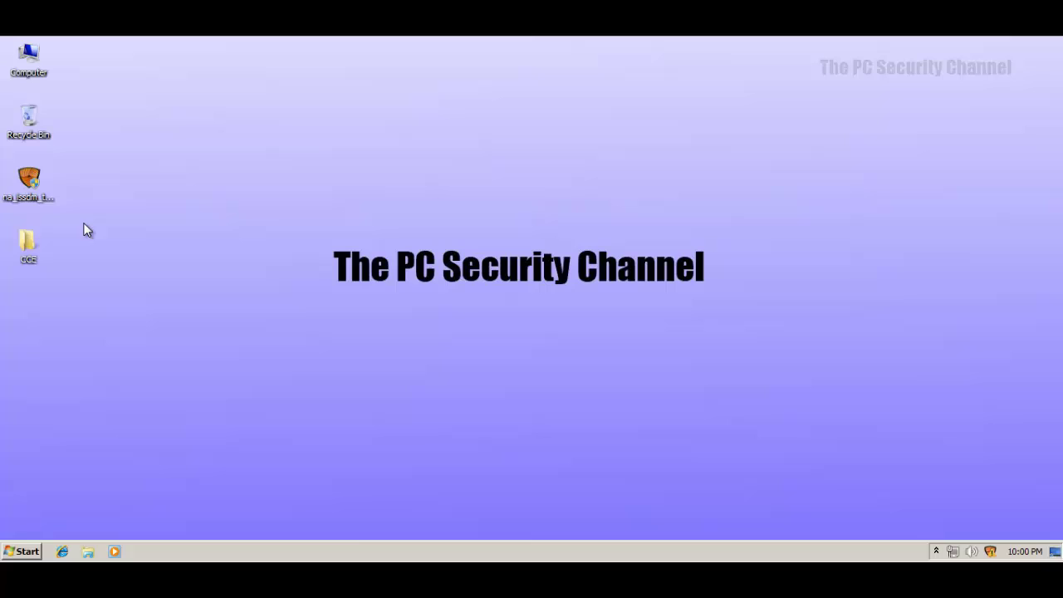
- Launch Internet Explorer on Google, dismiss the homepage banner, and tuck away the Malware links.txt notes
click(62, 552)
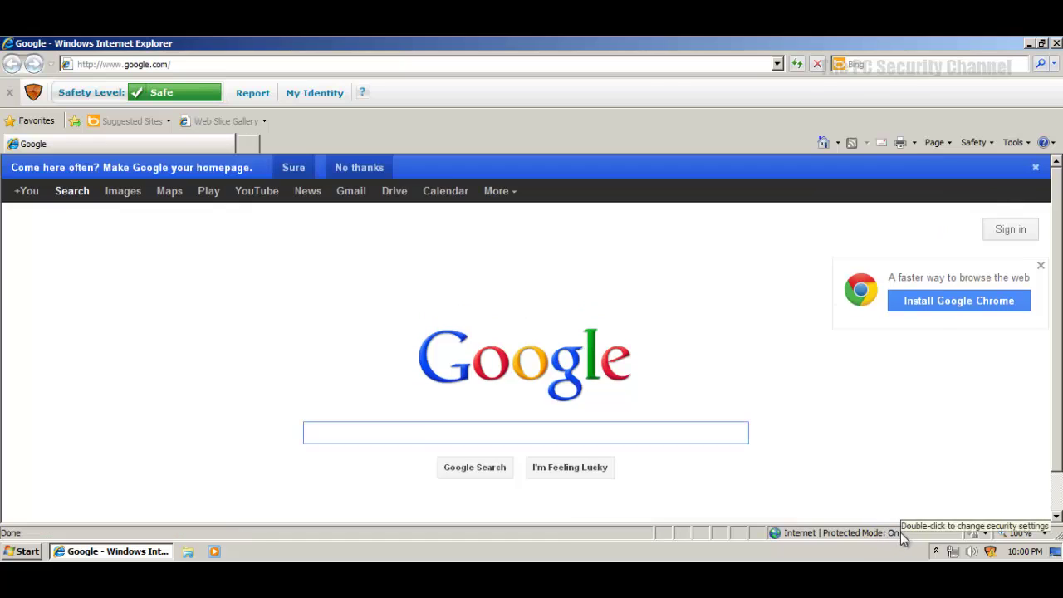
click(1038, 169)
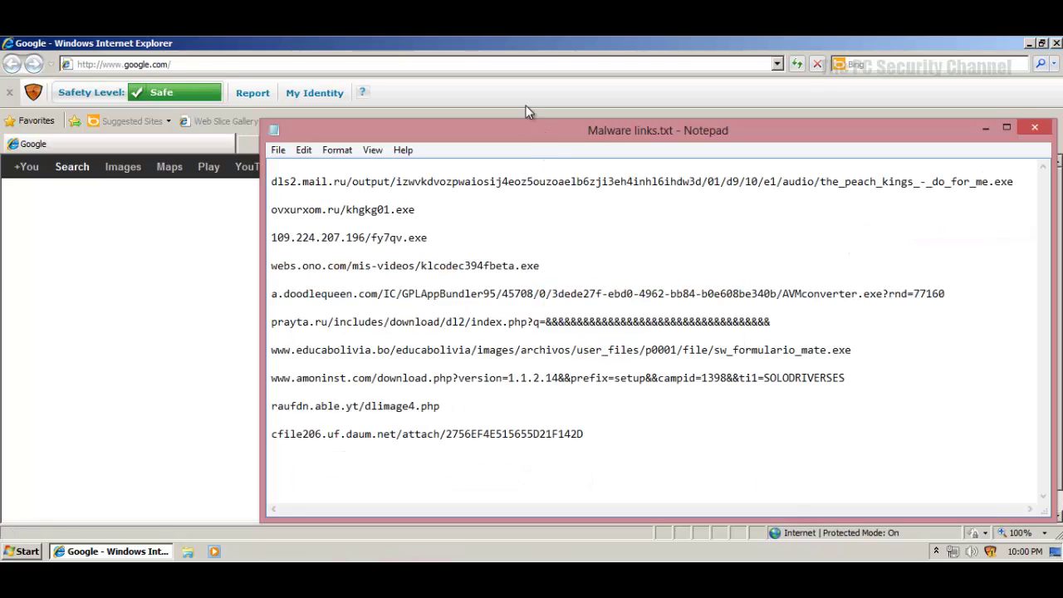
drag(517, 116, 395, 119)
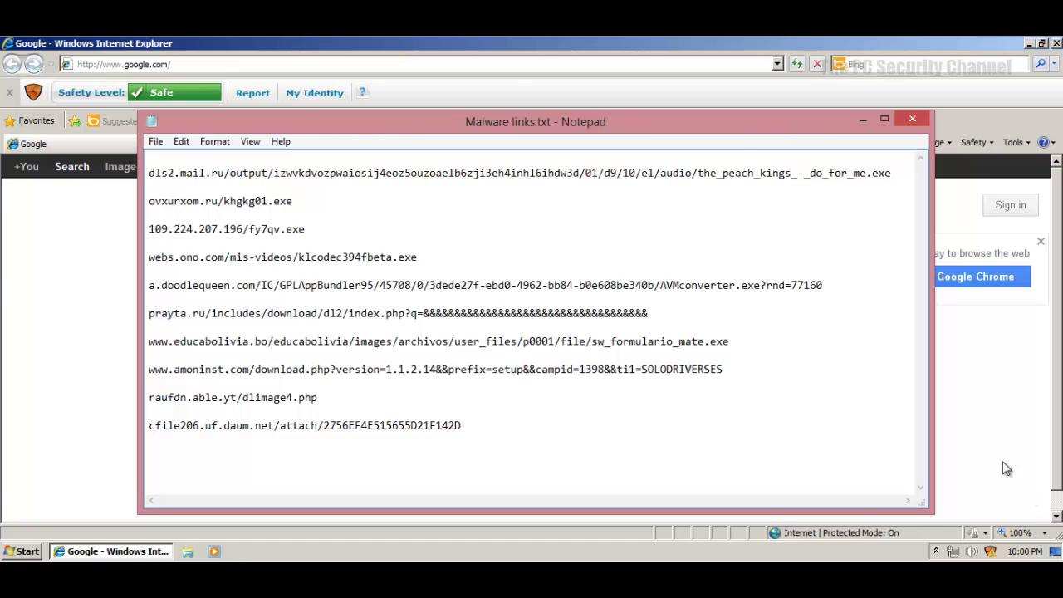
key(alt+F4)
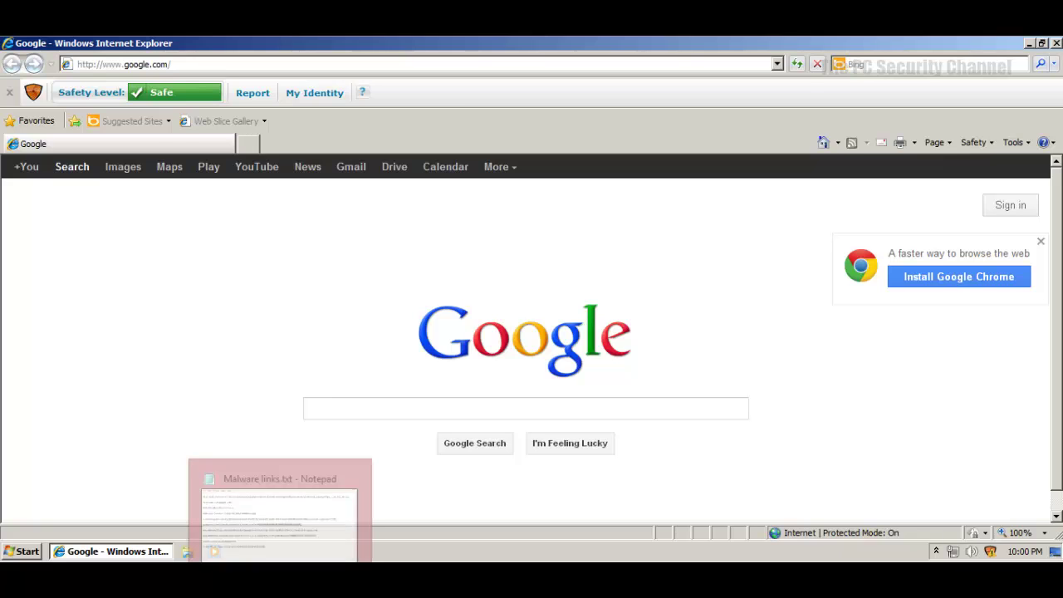
- Copy the first dls2.mail.ru link from Malware links.txt and load it in Internet Explorer
click(297, 544)
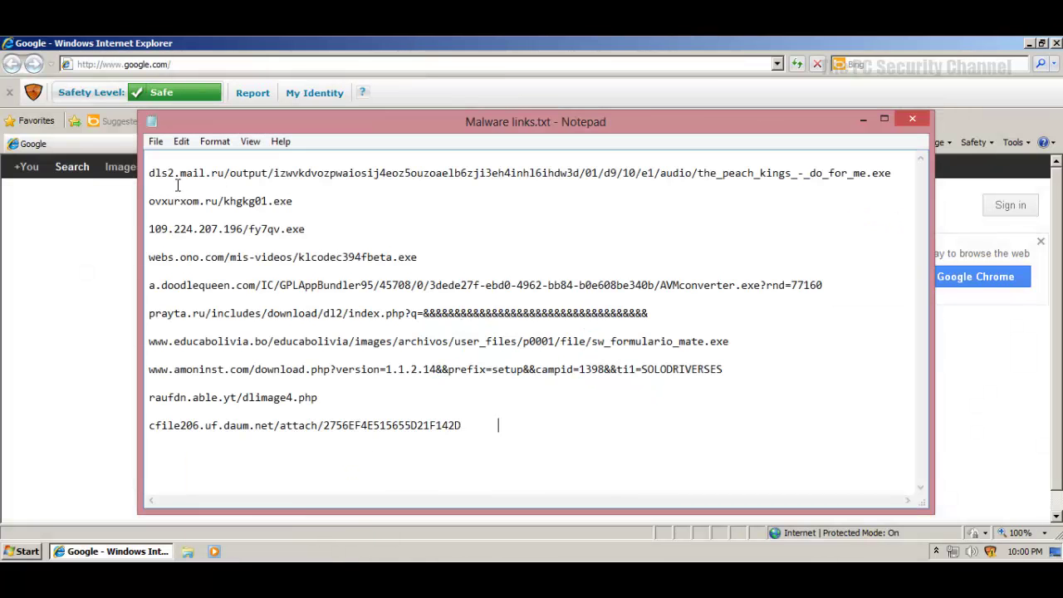
drag(162, 185, 149, 173)
key(ctrl+c)
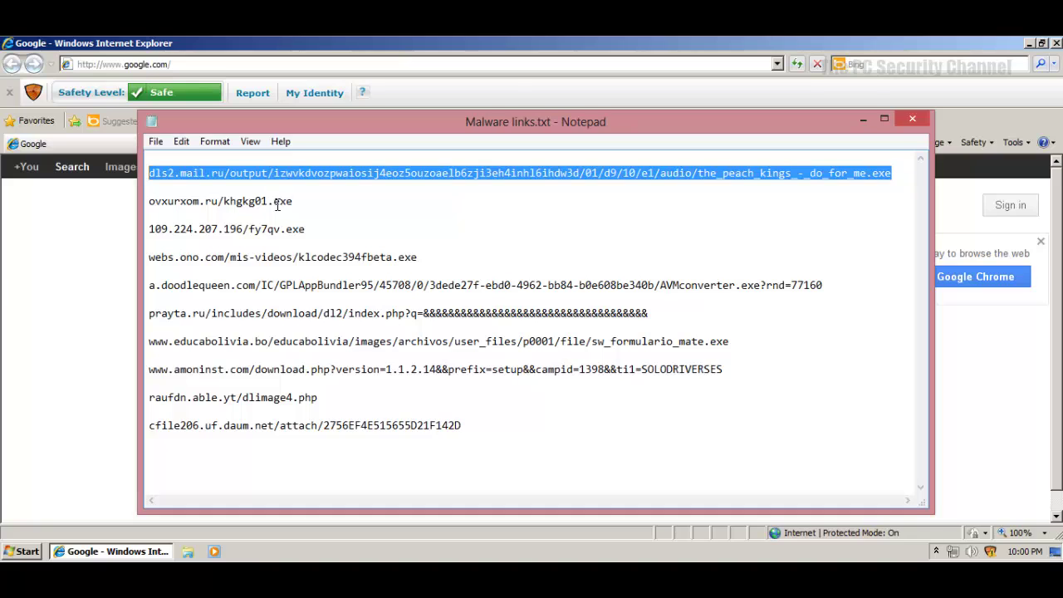
click(85, 247)
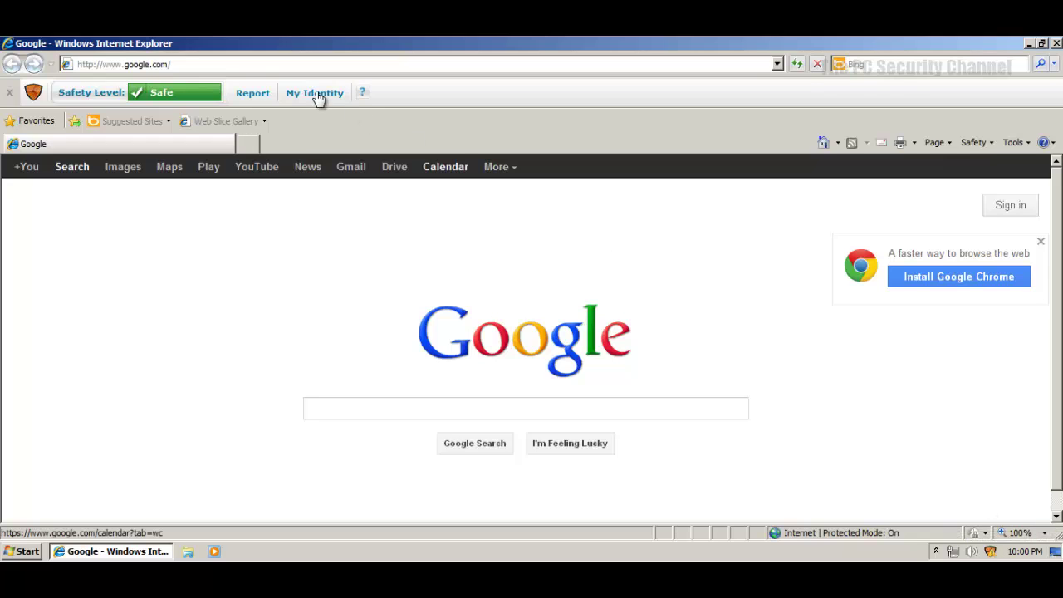
click(169, 64)
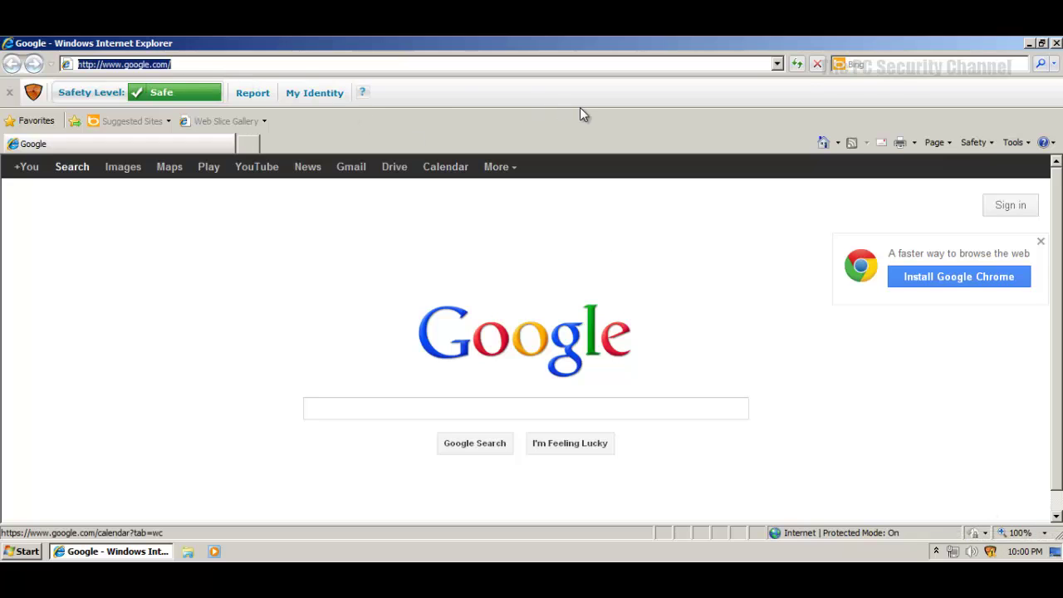
key(ctrl+v)
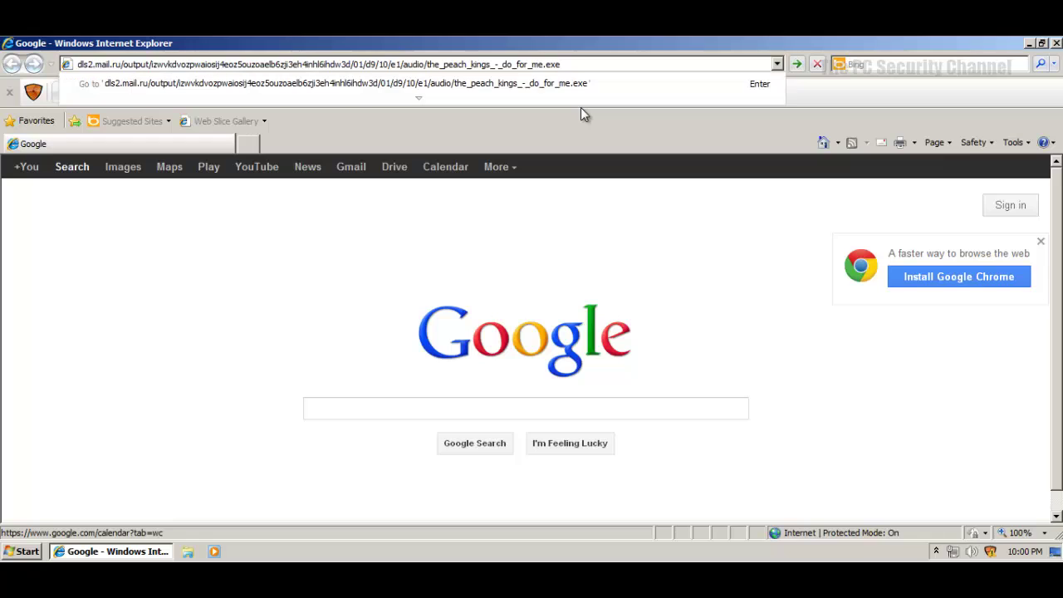
key(Return)
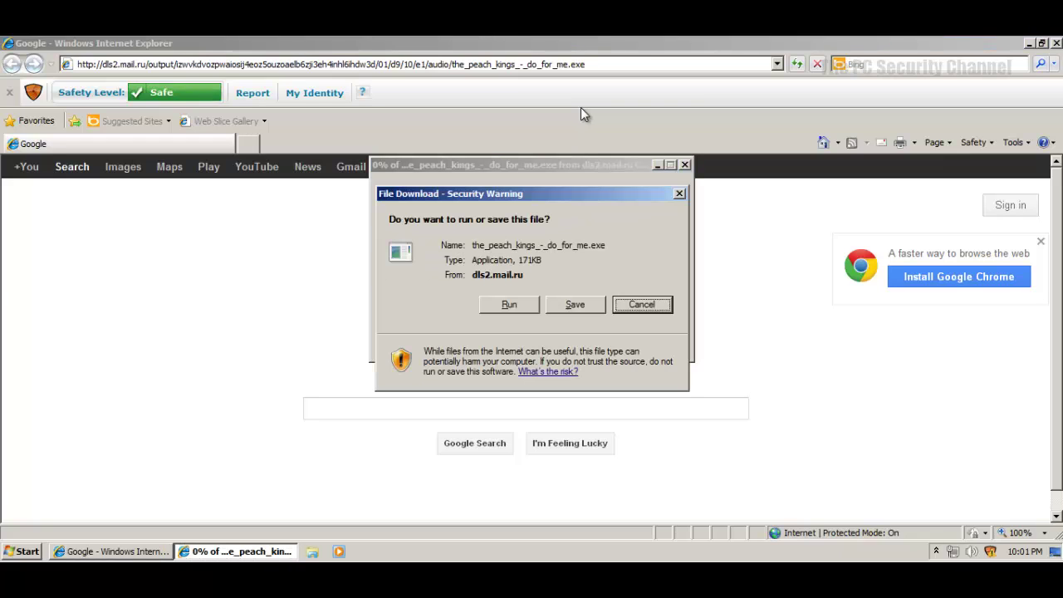
- Run the_peach_kings_-_do_for_me.exe, allow it via UAC, start its mp3 download, and switch to Notepad
click(508, 305)
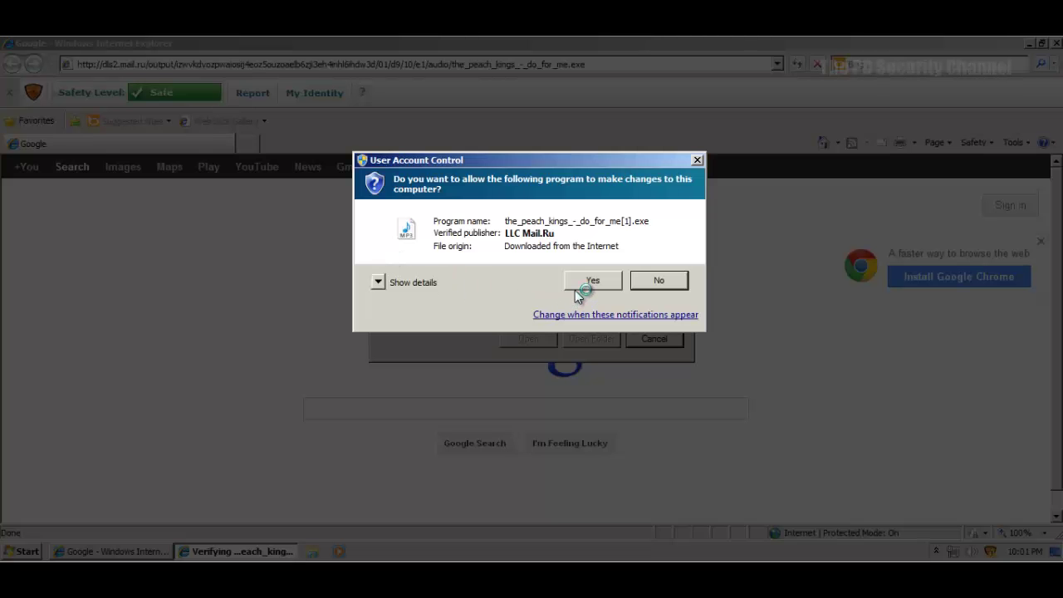
click(576, 287)
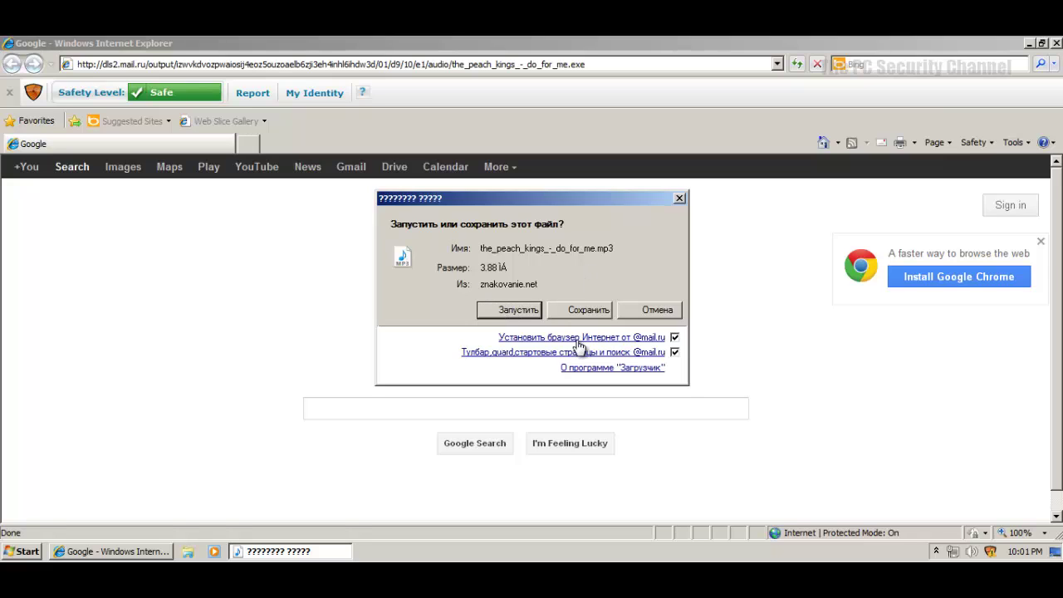
click(527, 314)
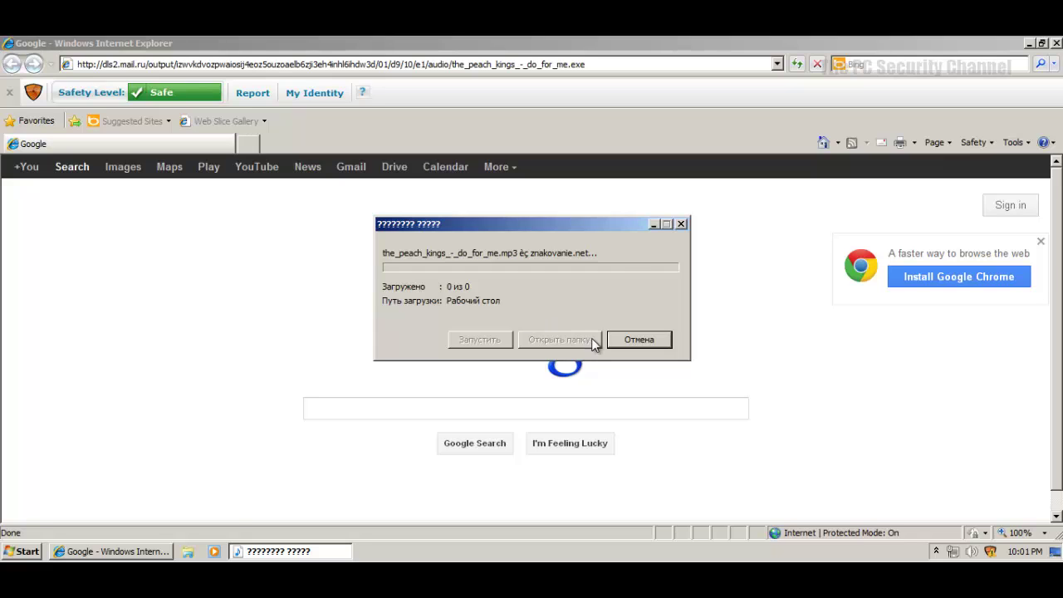
click(654, 225)
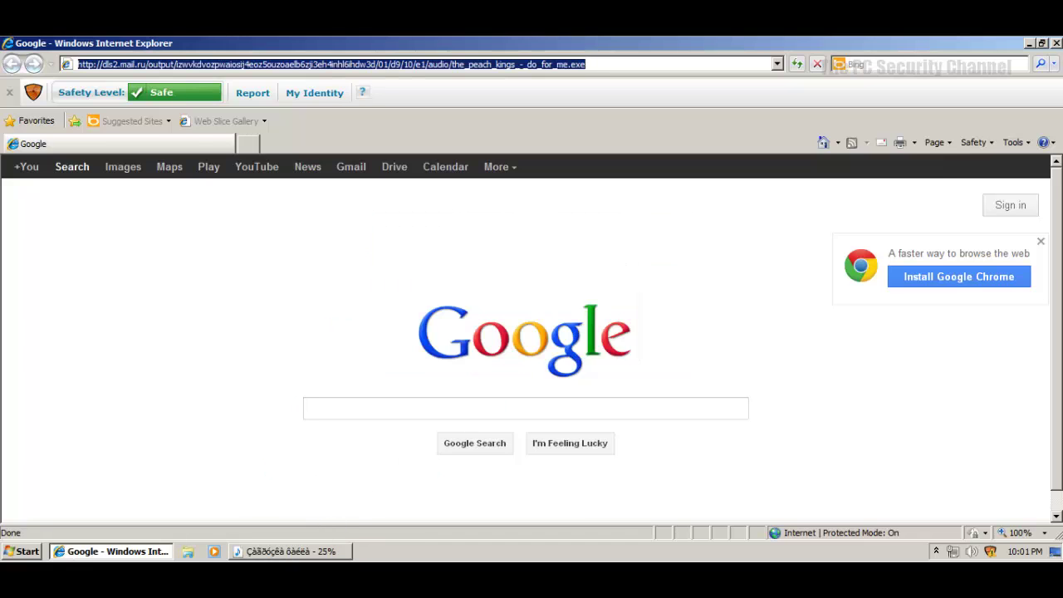
key(alt+Tab)
- Select the ovxurxom.ru/khgkg01.exe link and open COMODO KillSwitch's running-process list from the tray
click(305, 191)
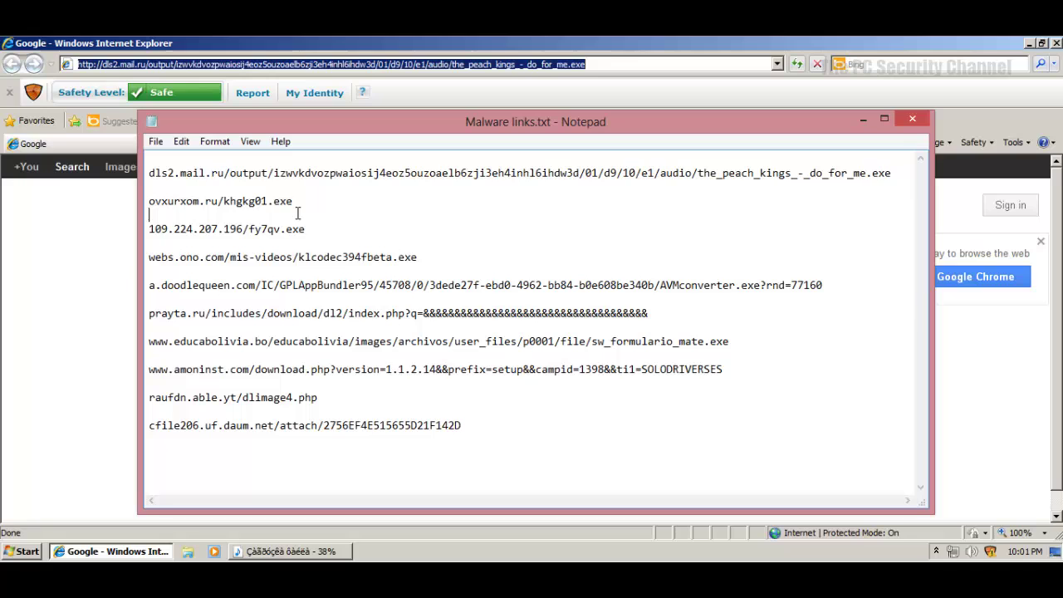
drag(301, 204, 303, 188)
key(ctrl+c)
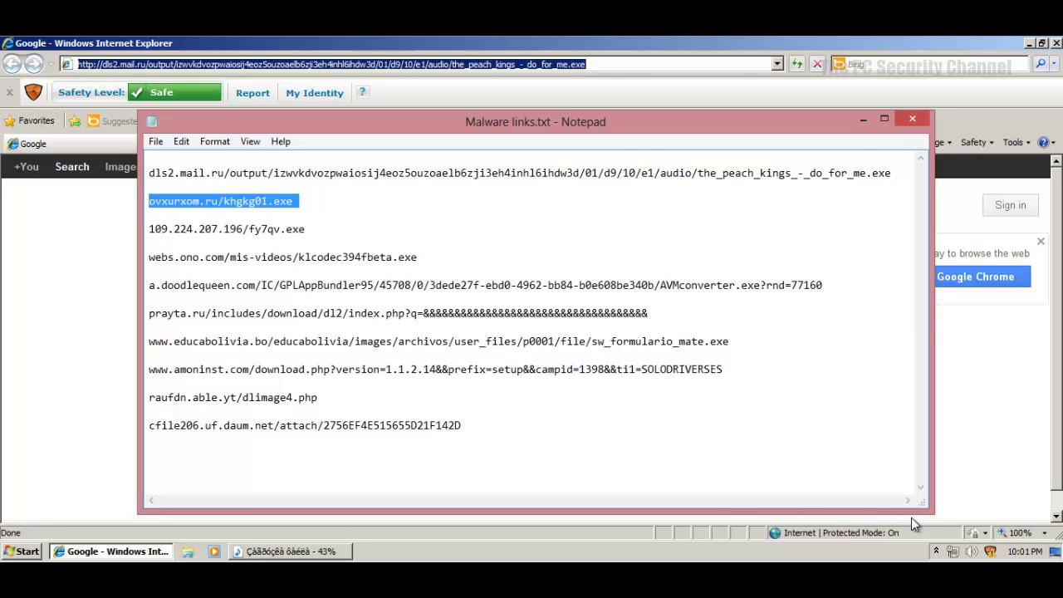
click(936, 554)
click(948, 491)
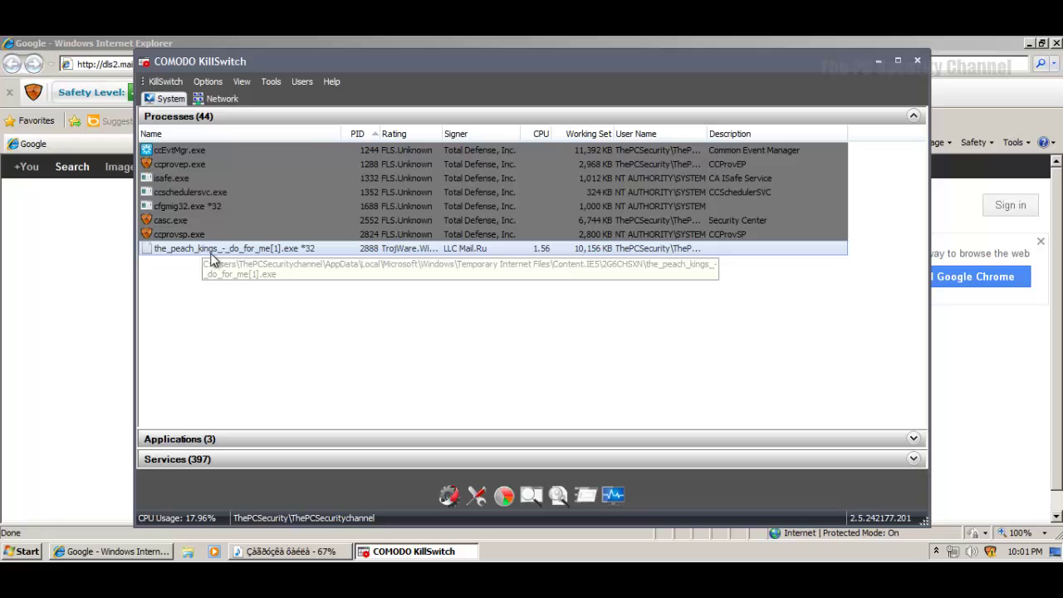
- Widen the Signer and Rating columns to see peach_kings flagged as TrojWare, then minimize KillSwitch
drag(521, 133, 562, 133)
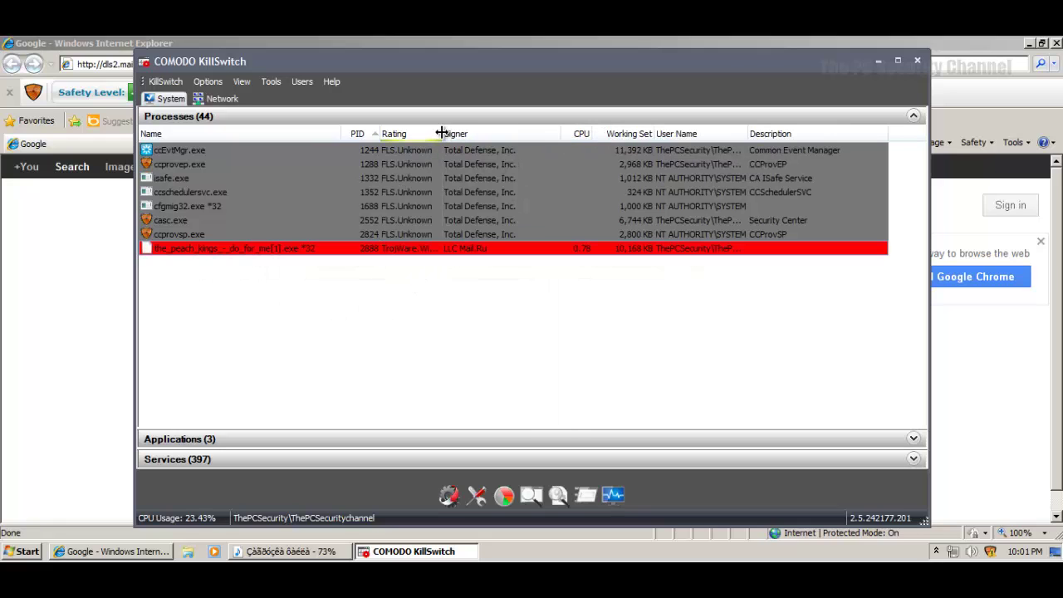
drag(441, 133, 538, 133)
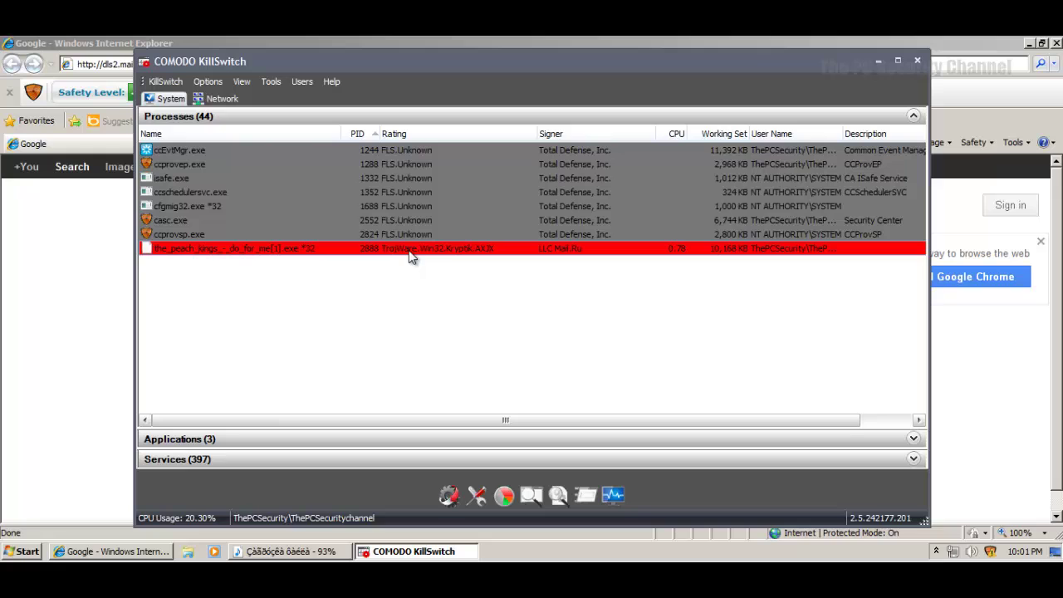
click(877, 63)
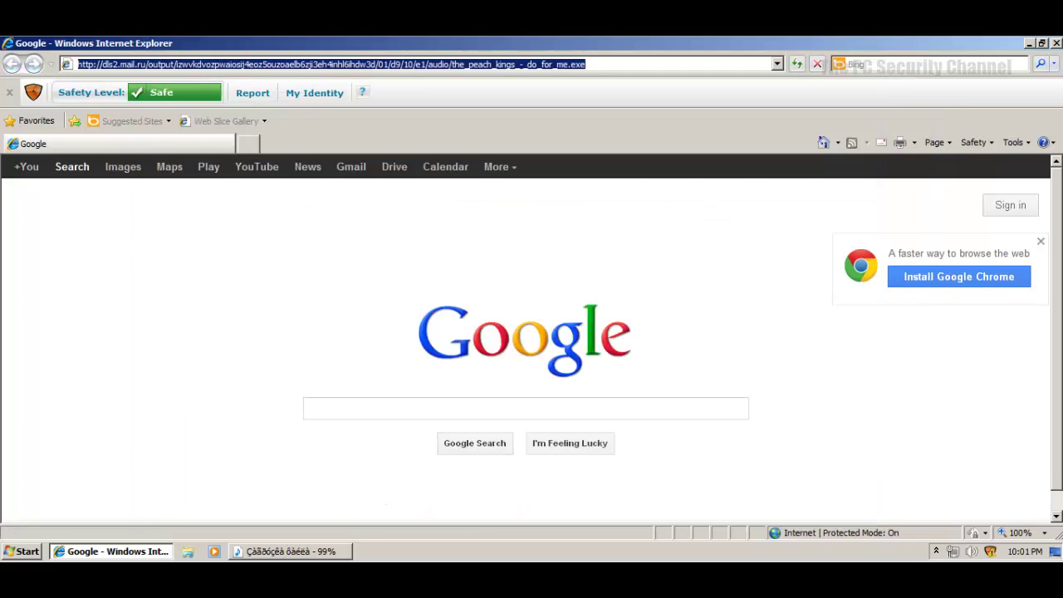
- Load ovxurxom.ru/khgkg01.exe in Internet Explorer, drawing a HIGH RISK Total Defense alert
click(200, 66)
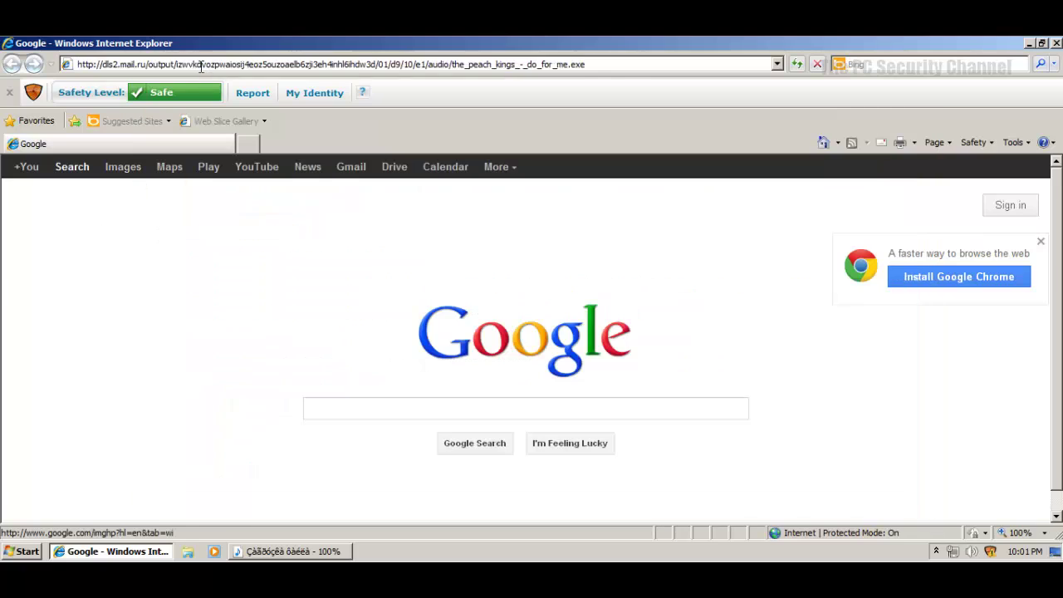
key(ctrl+a)
key(ctrl+v)
key(Return)
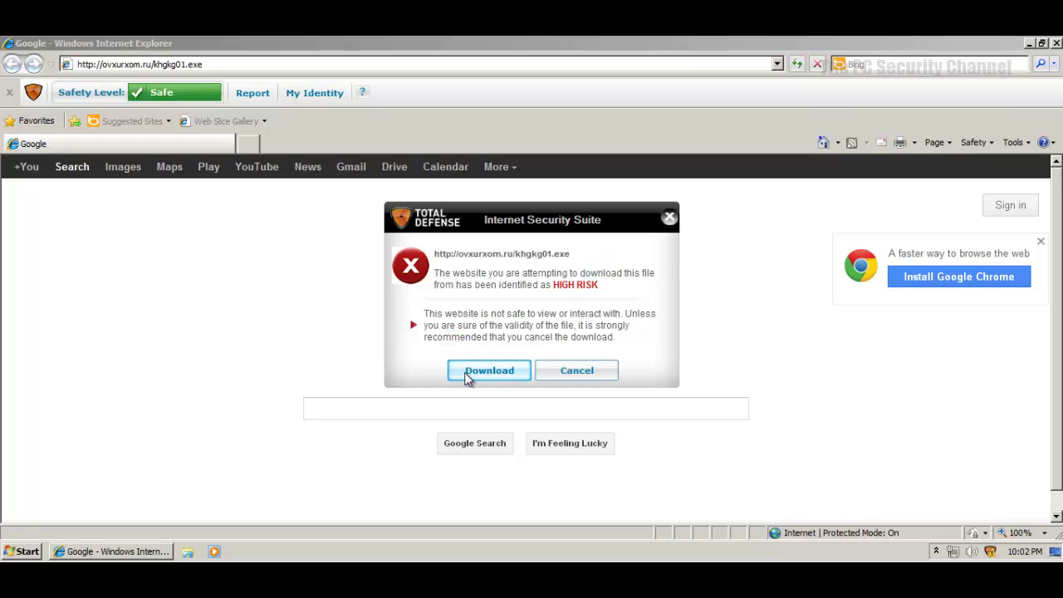
click(552, 374)
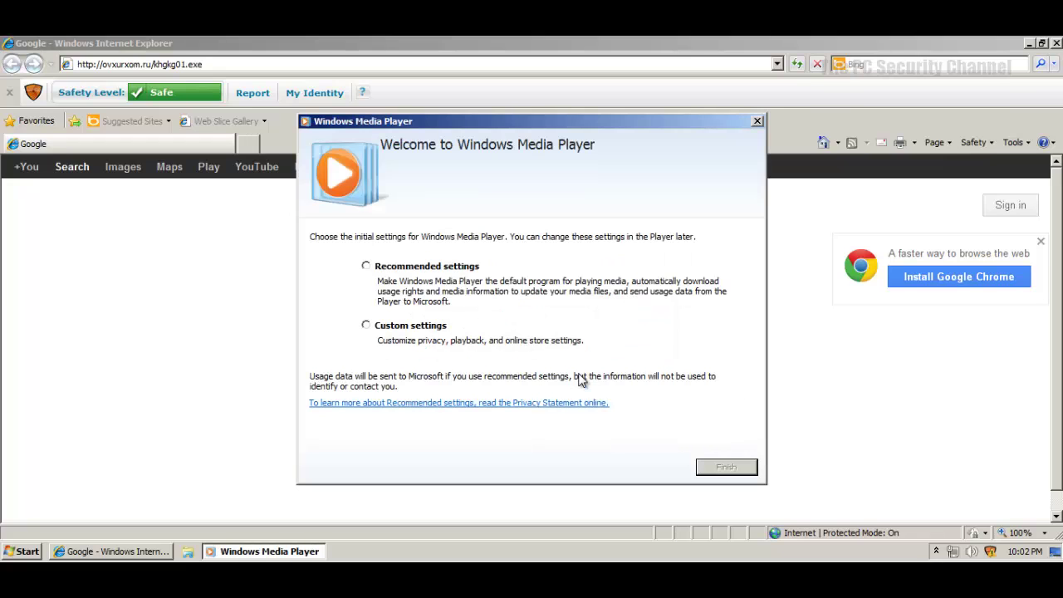
- Finish Windows Media Player's first-run setup with Recommended settings, then return to Internet Explorer's alert
click(415, 268)
click(728, 467)
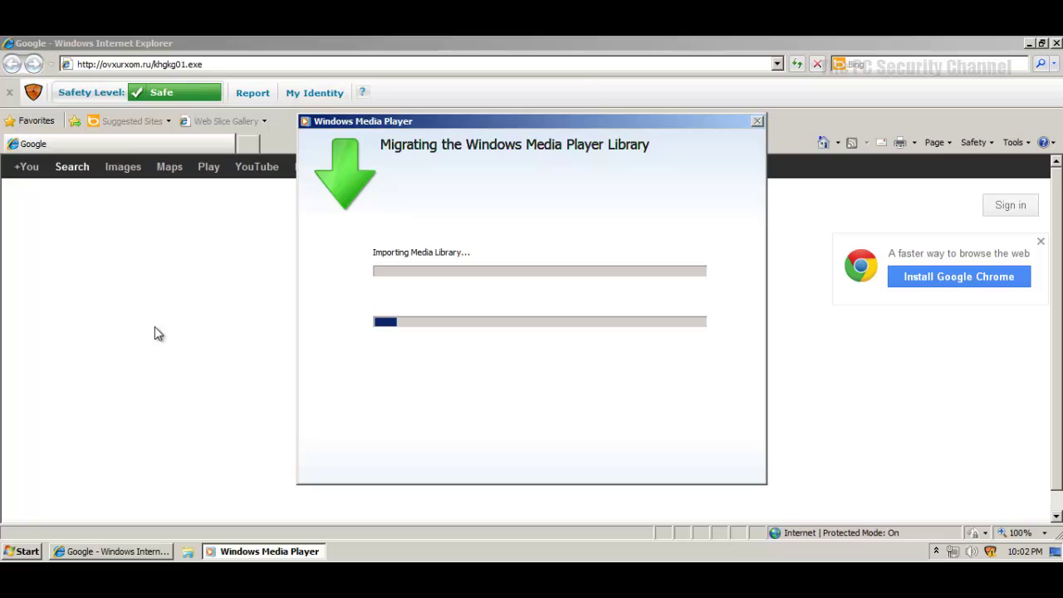
click(117, 552)
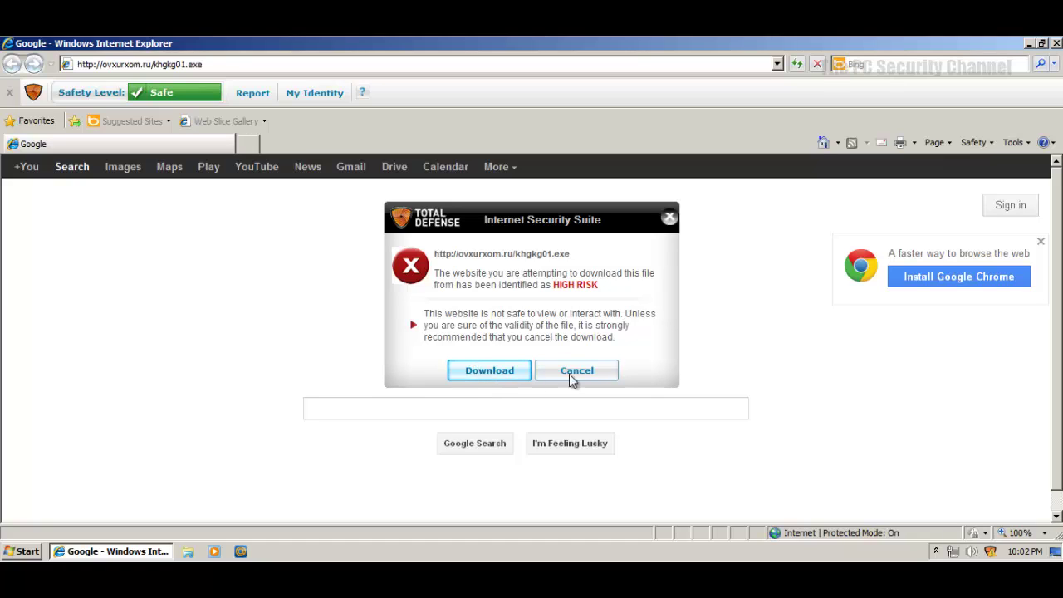
- Cancel the khgkg01.exe download and close the Windows Media Player window
click(490, 372)
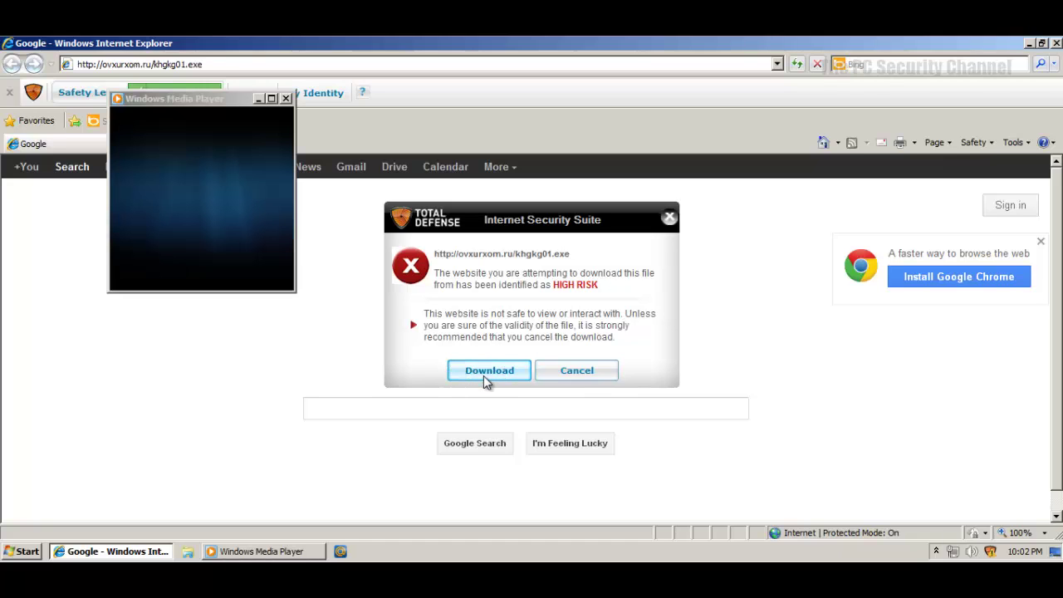
click(581, 373)
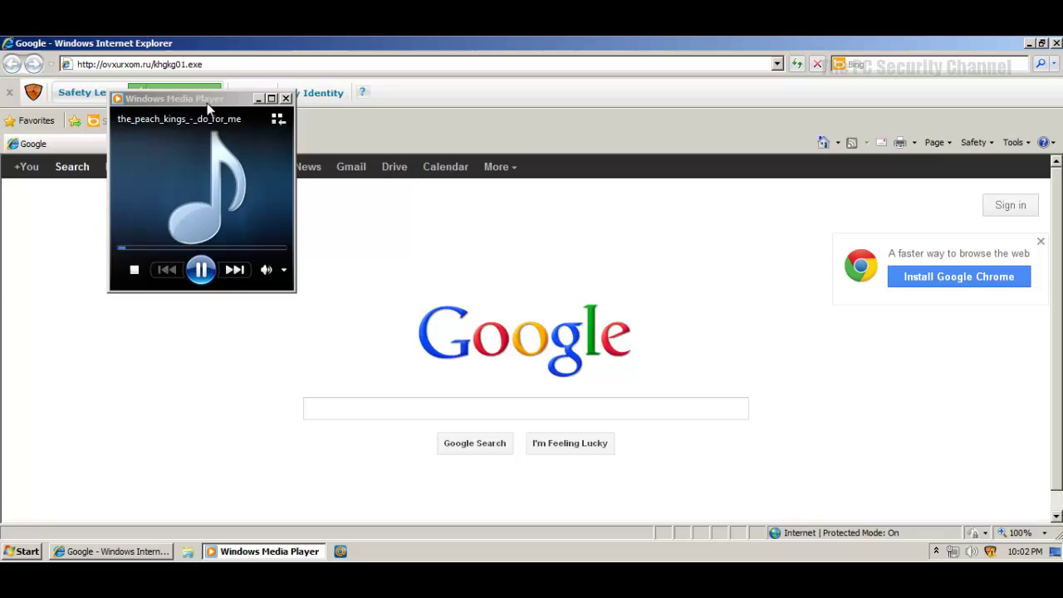
drag(206, 103, 260, 124)
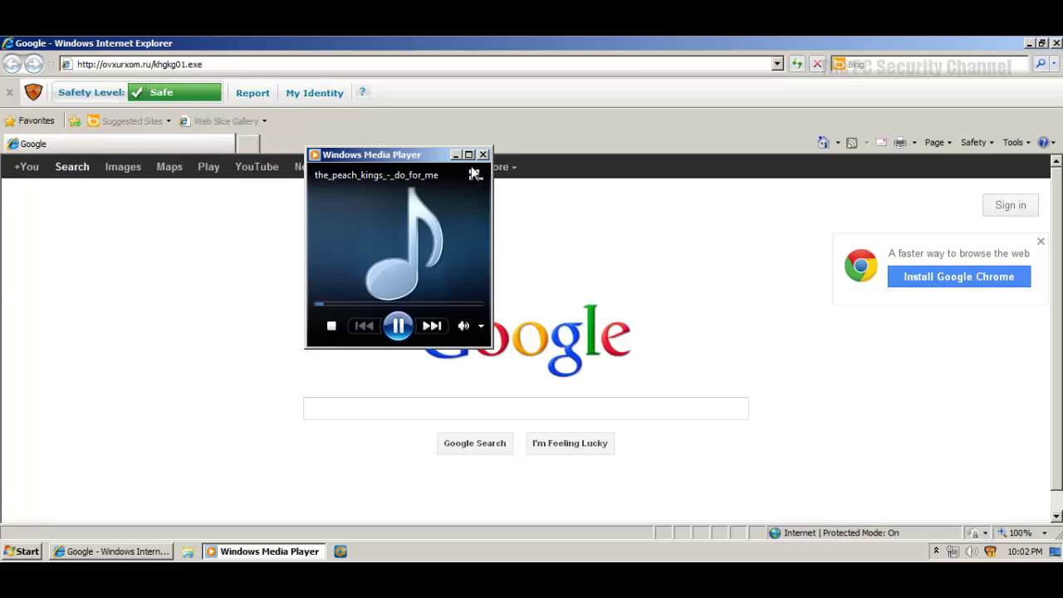
click(483, 155)
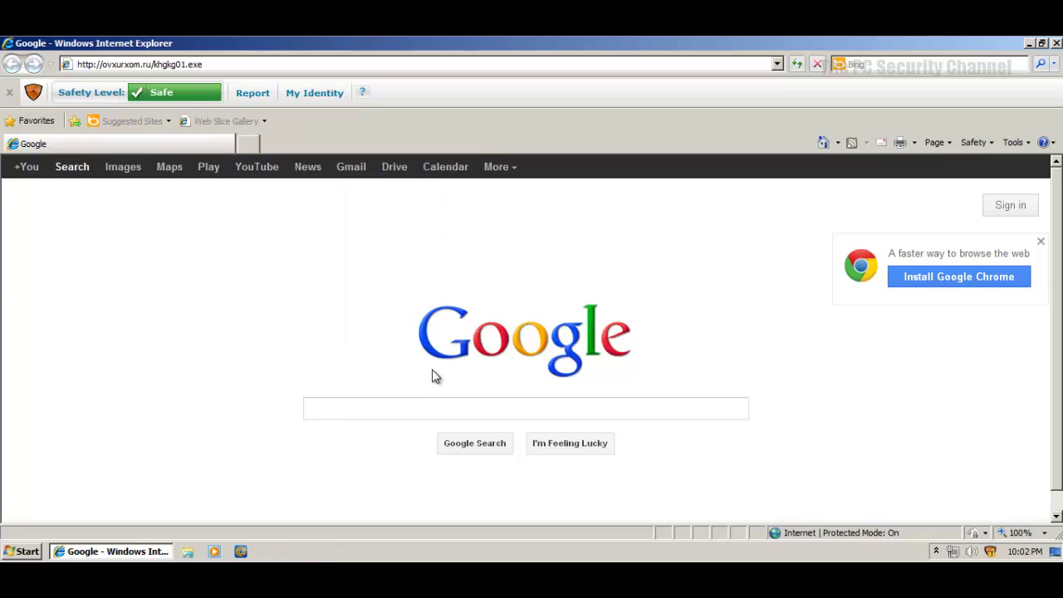
- Select the 109.224.207.196/fy7qv.exe line in the Malware links.txt list in Notepad
click(936, 551)
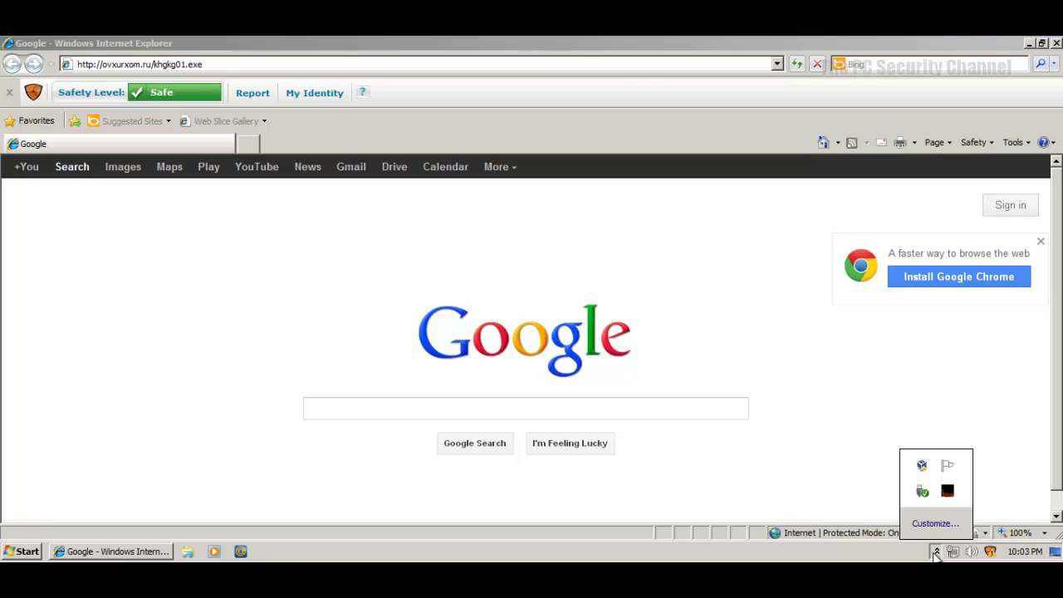
click(510, 423)
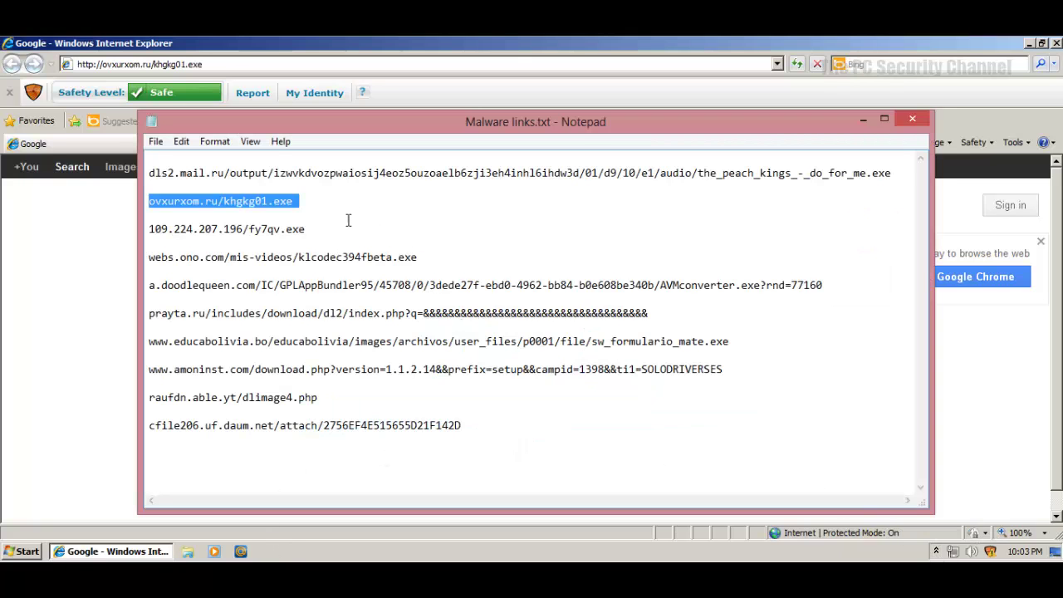
click(340, 214)
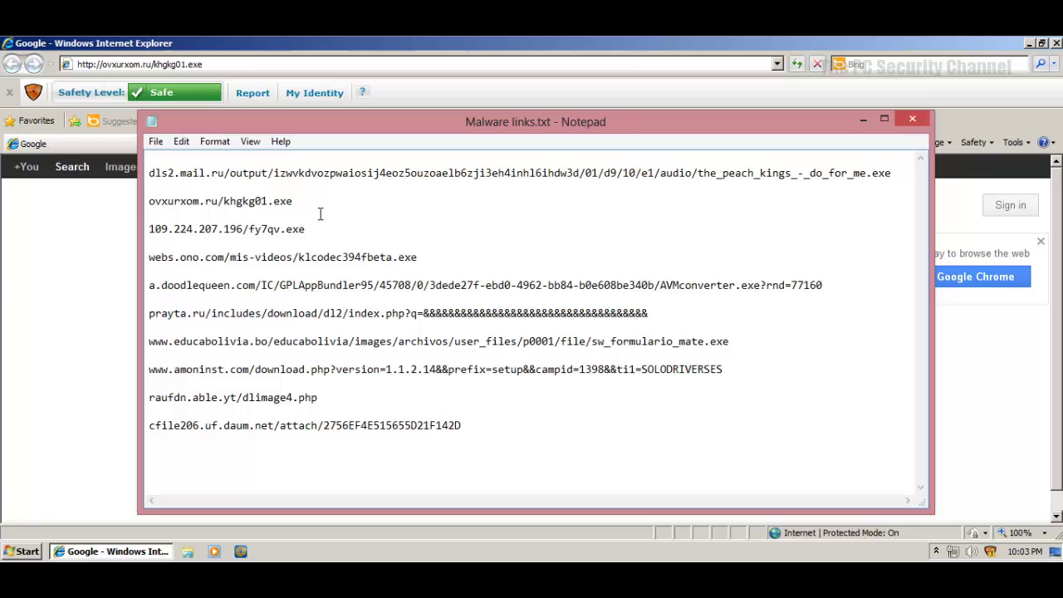
drag(315, 229, 320, 199)
key(ctrl+c)
- Load 109.224.207.196/fy7qv.exe in Internet Explorer's address bar
click(94, 266)
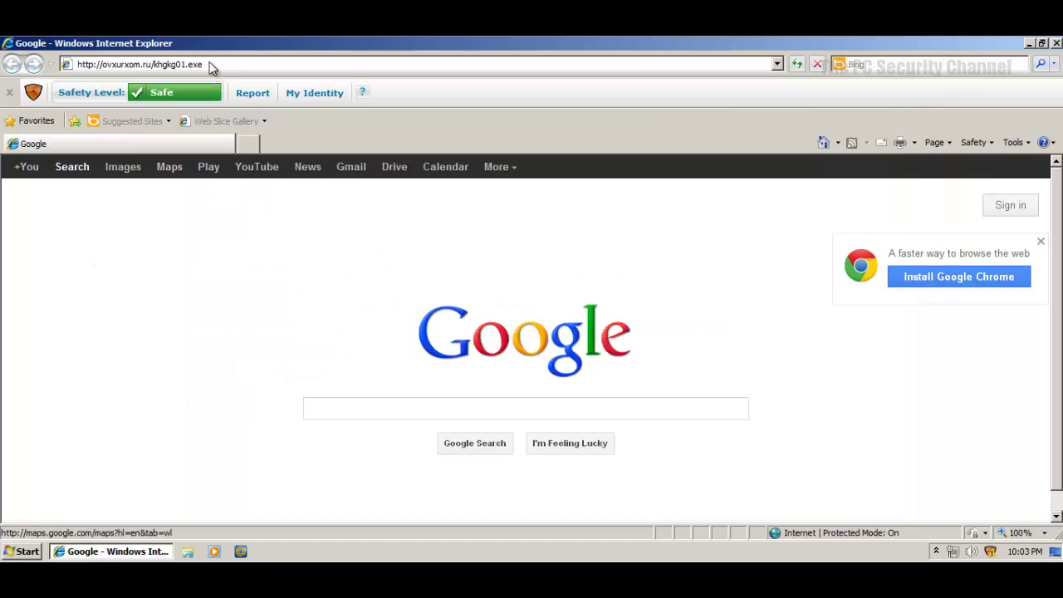
click(211, 63)
key(ctrl+v)
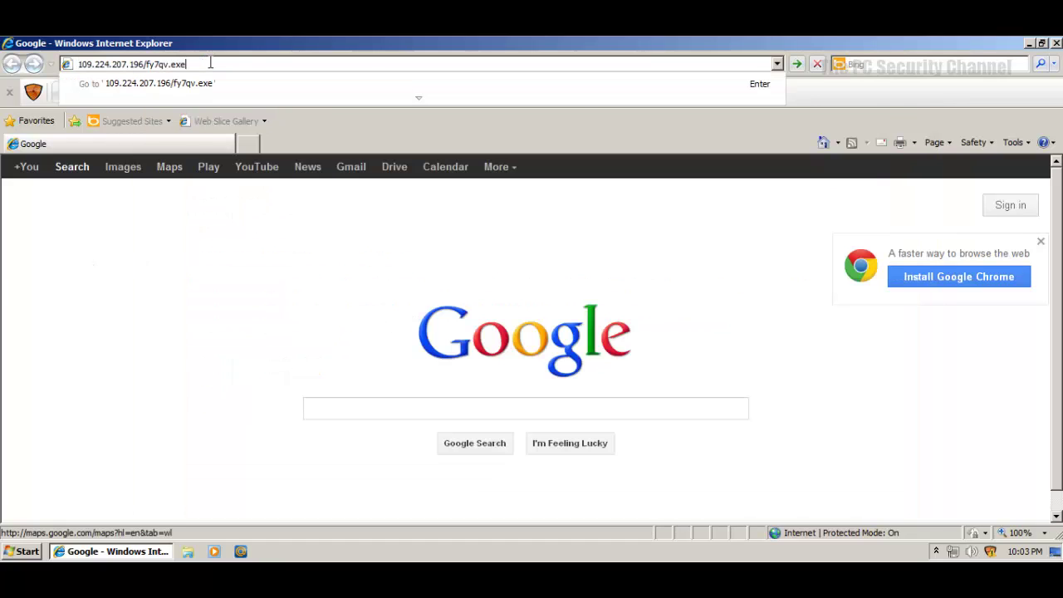
key(Return)
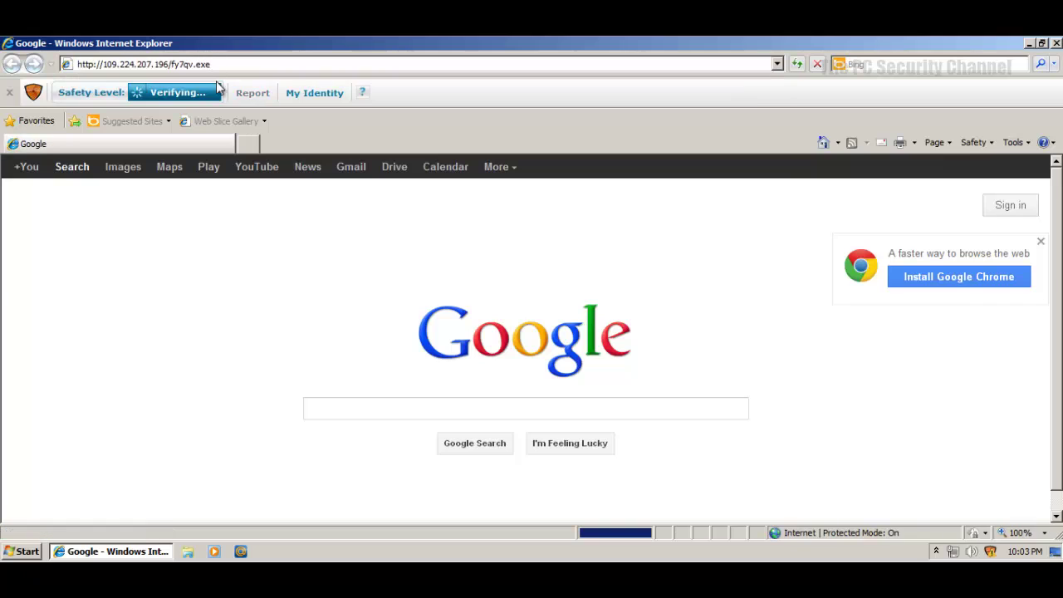
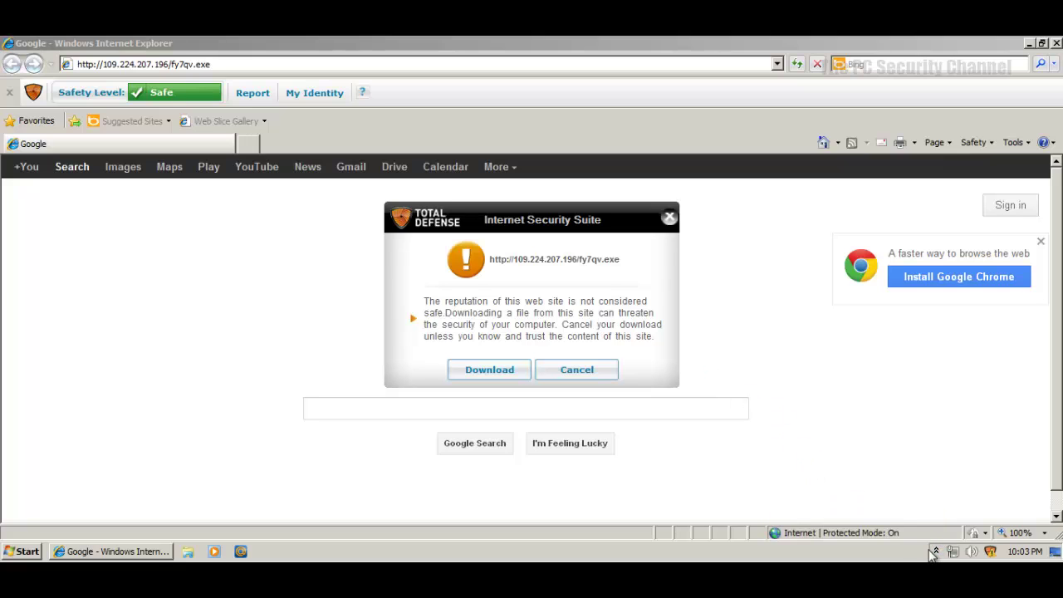
- Check the trojan-flagged peach_kings process in KillSwitch, then cancel the fy7qv.exe download
click(934, 553)
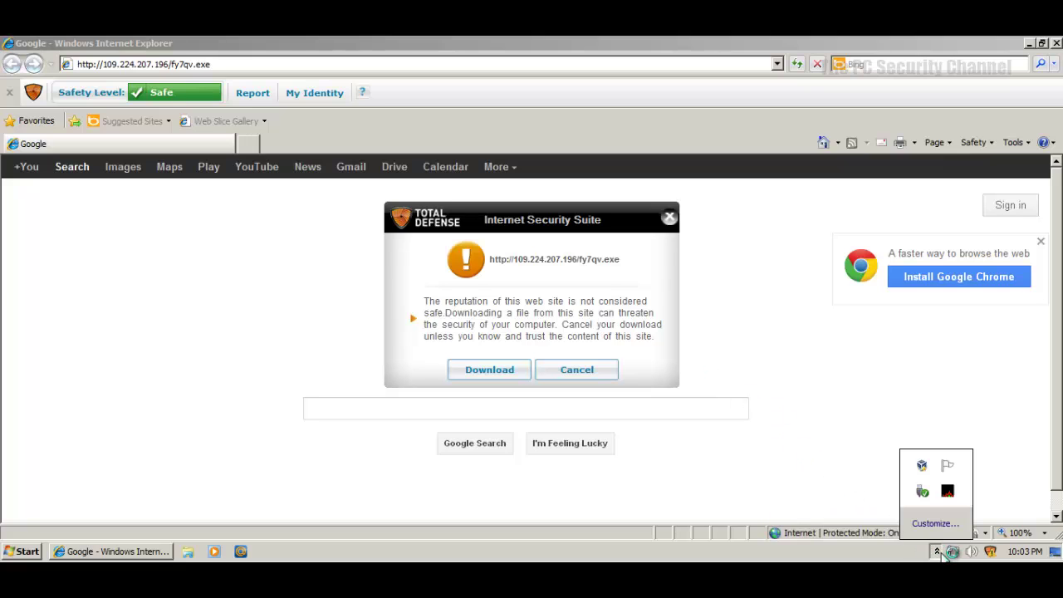
click(950, 493)
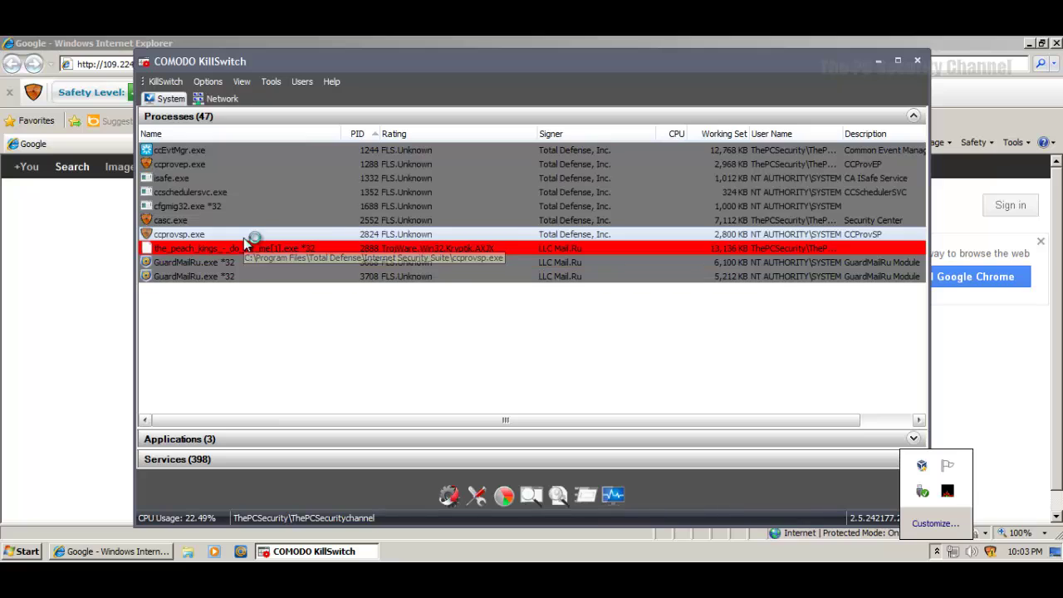
click(374, 249)
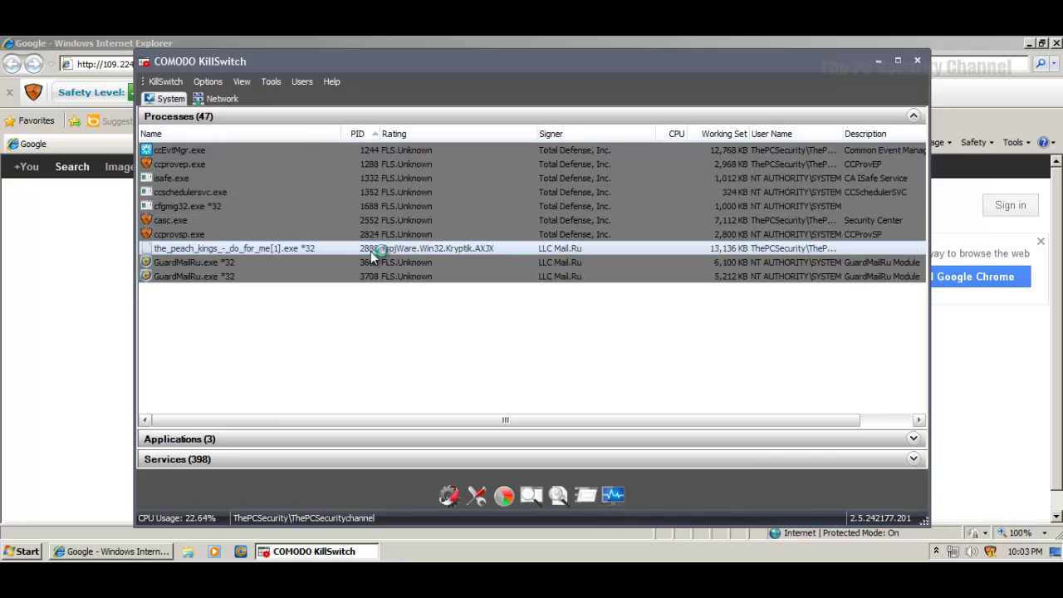
click(877, 64)
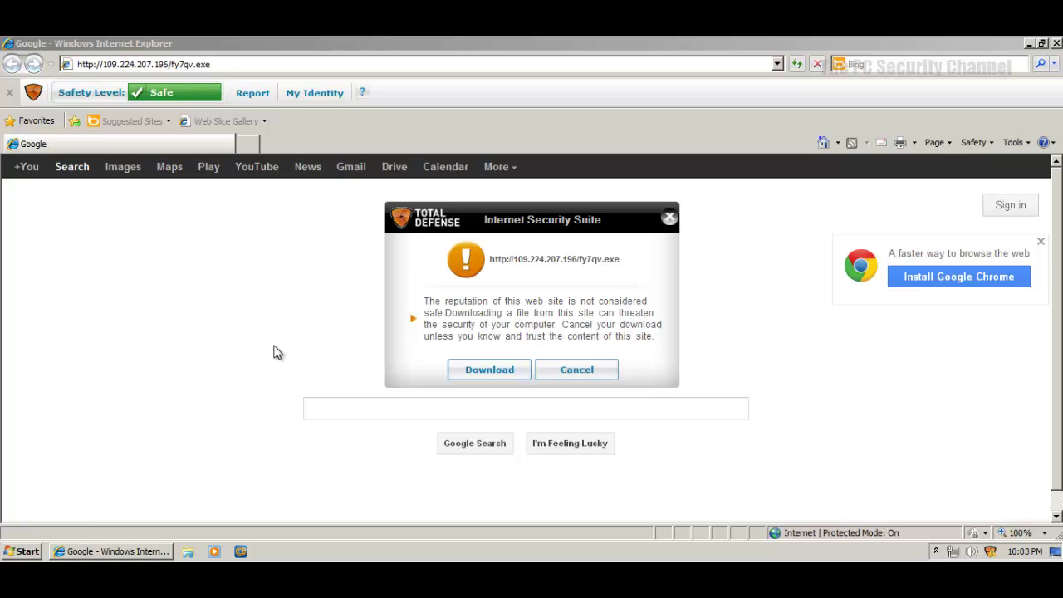
click(591, 369)
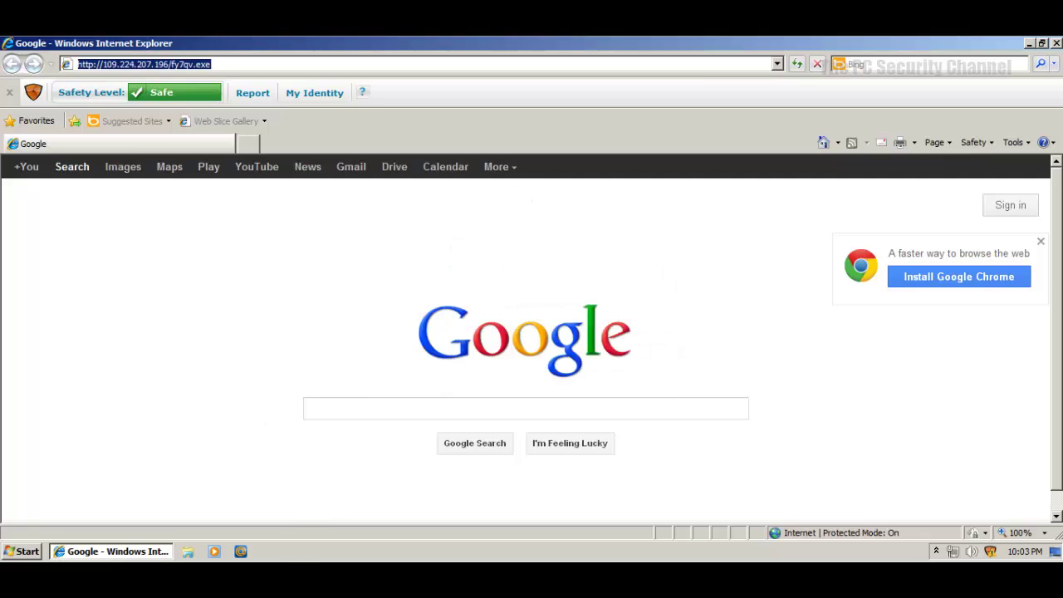
- Load the webs.ono.com URL from line 4 and let klcodec394fbeta.exe run, approving UAC
key(alt+Tab)
drag(417, 256, 99, 249)
key(ctrl+c)
click(155, 141)
click(91, 226)
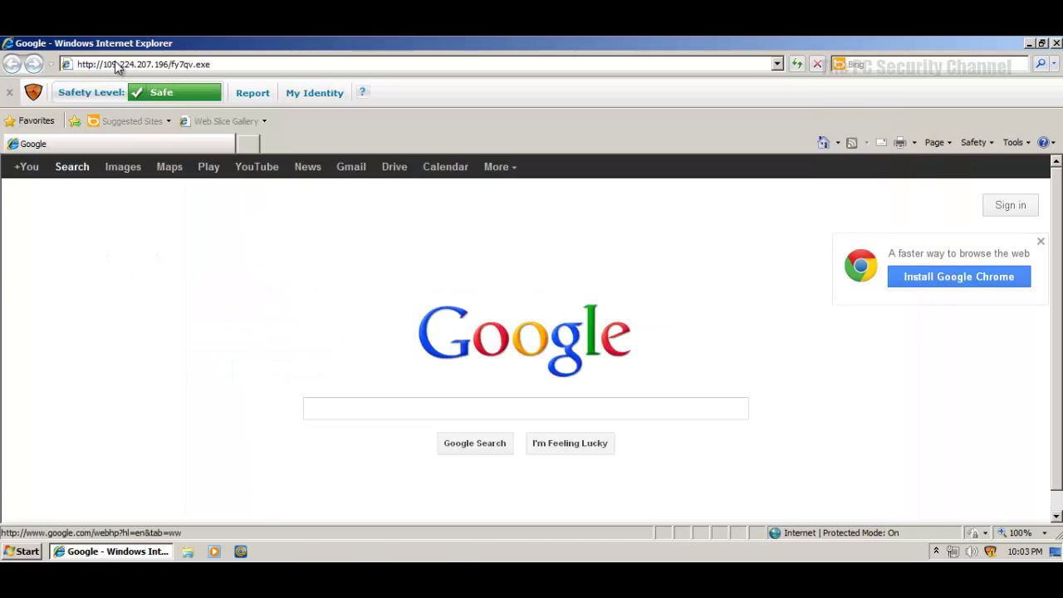
click(124, 64)
key(ctrl+v)
key(Return)
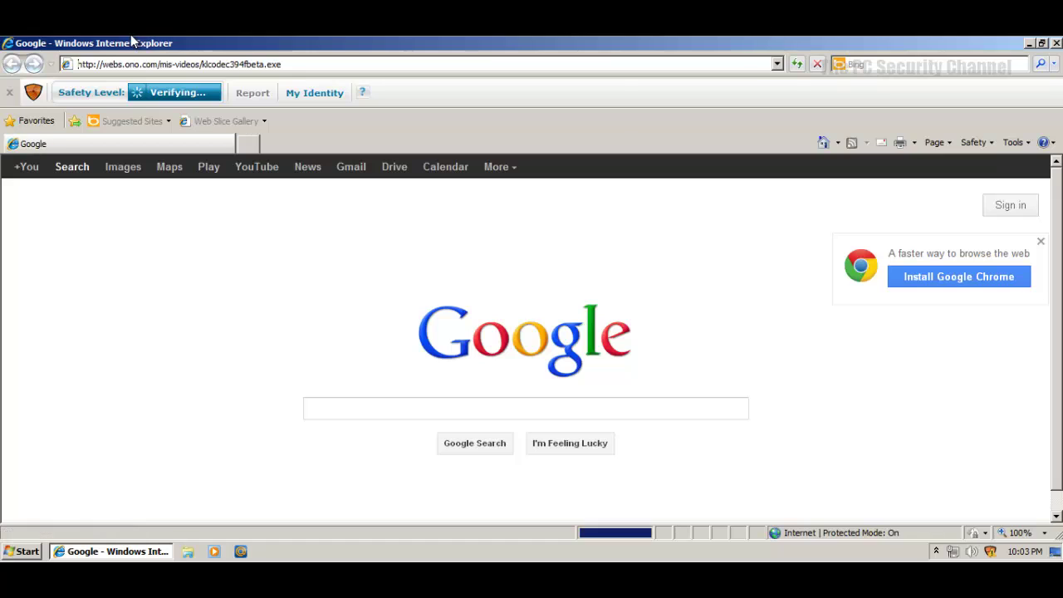
click(443, 304)
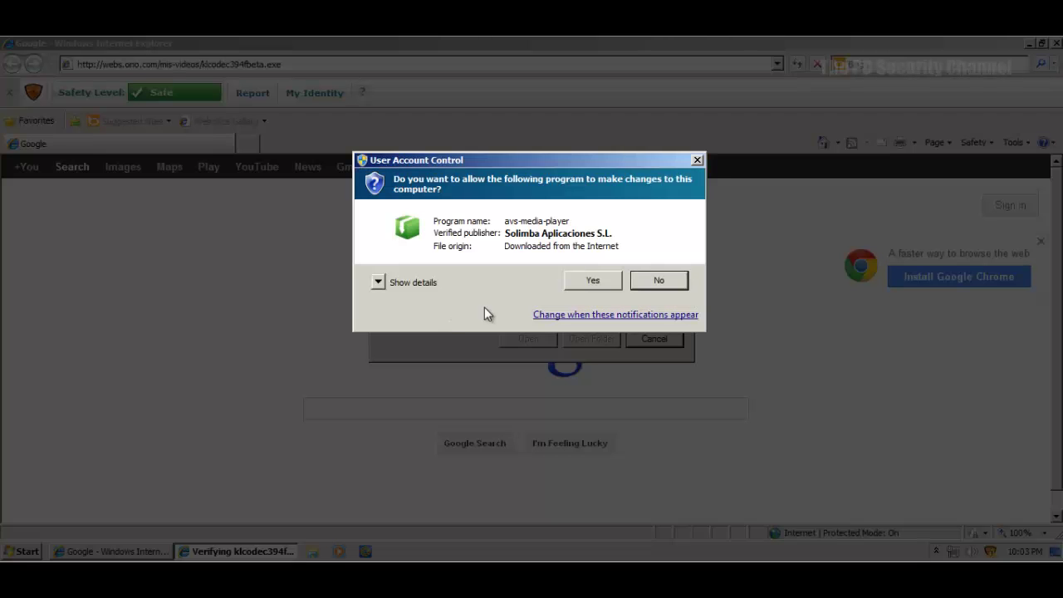
click(596, 279)
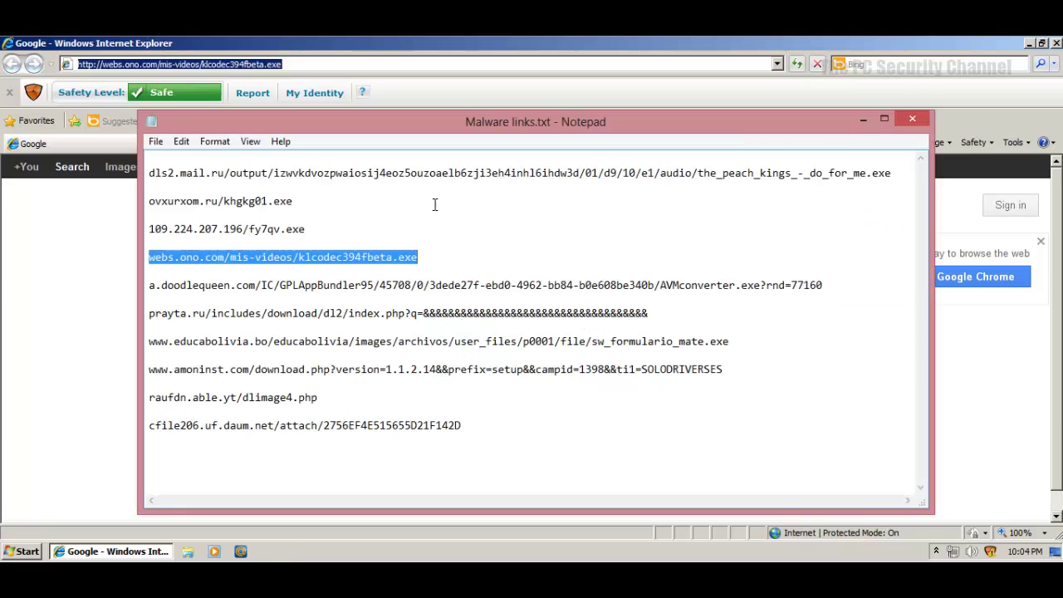
- Load the a.doodlequeen.com AVMconverter.exe URL and cancel its HIGH RISK download
drag(817, 275, 837, 272)
key(ctrl+c)
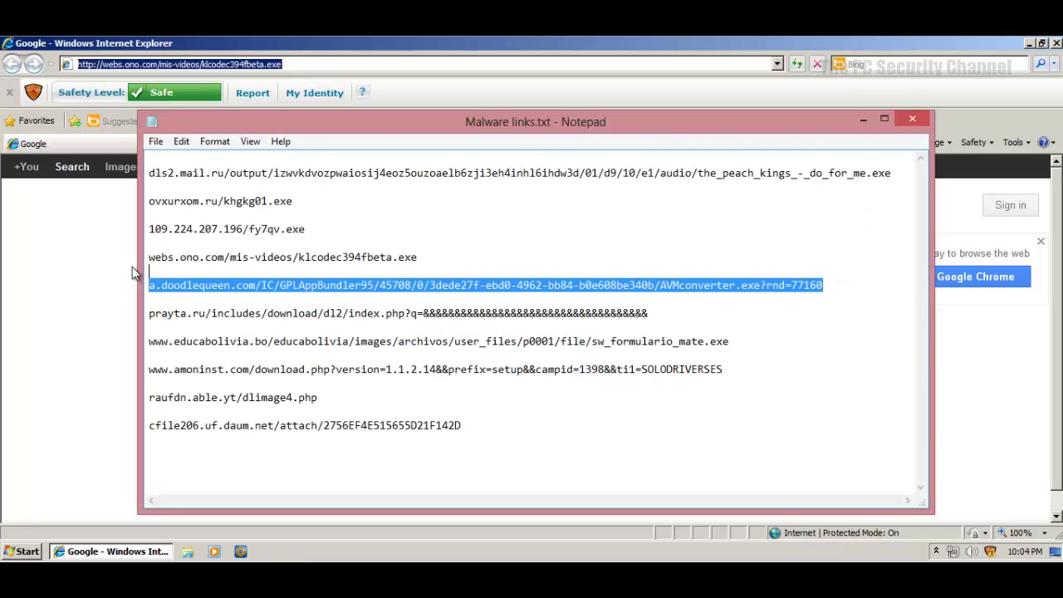
click(132, 267)
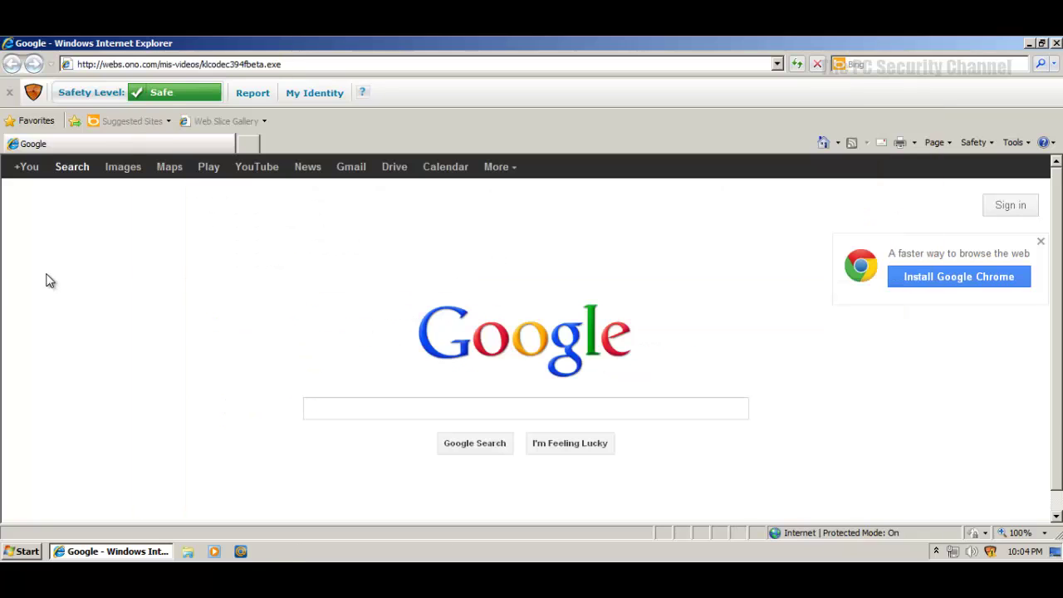
click(935, 552)
click(935, 552)
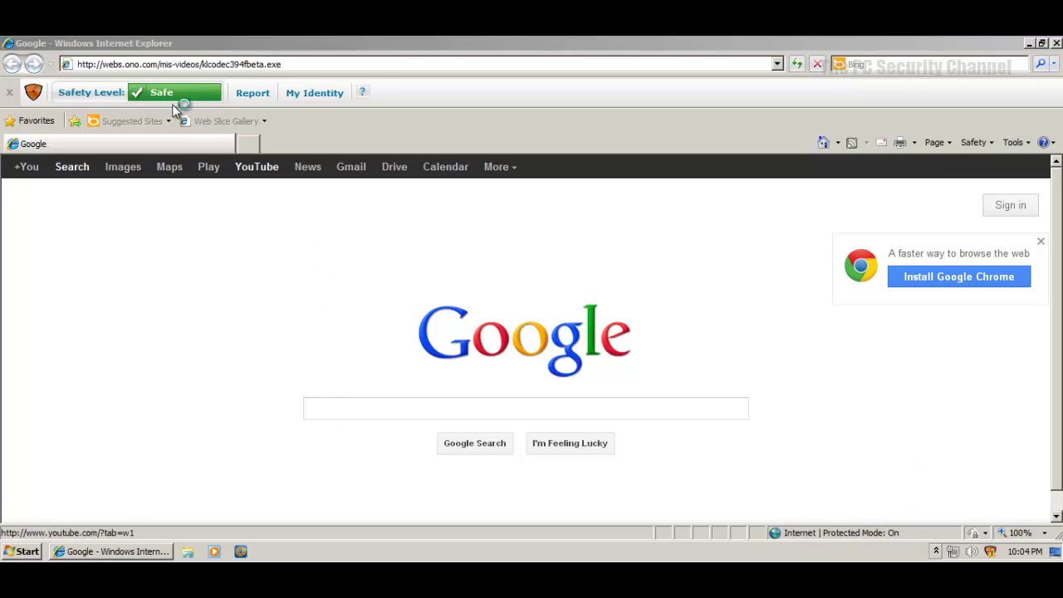
click(152, 65)
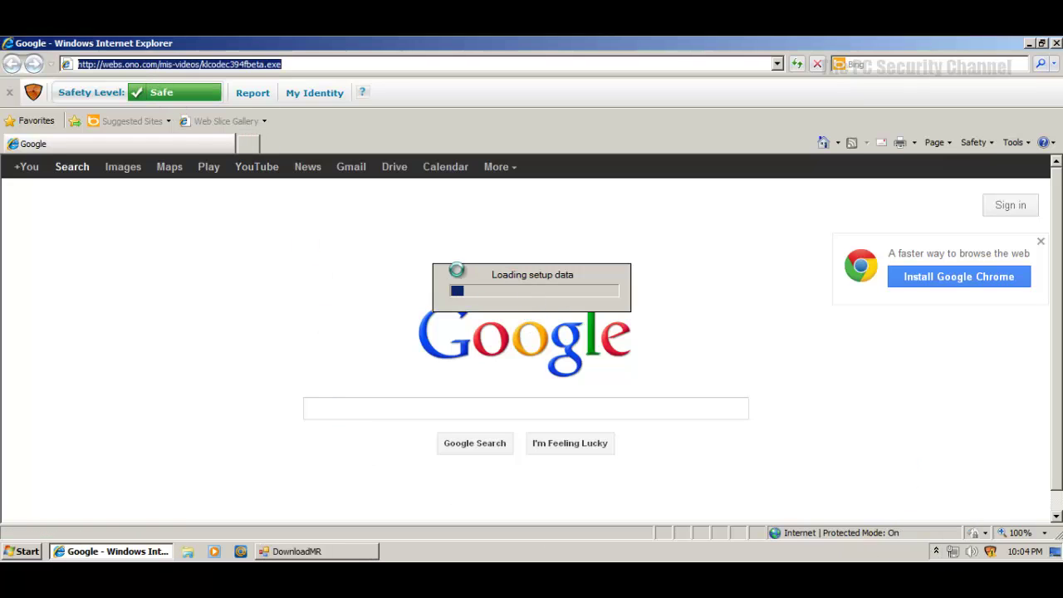
key(ctrl+v)
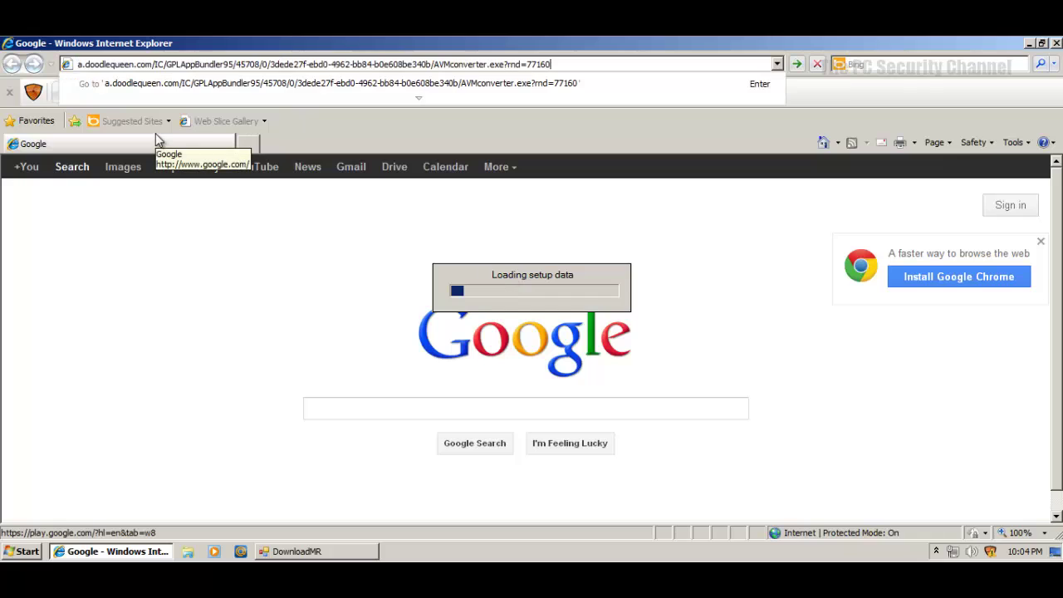
key(Return)
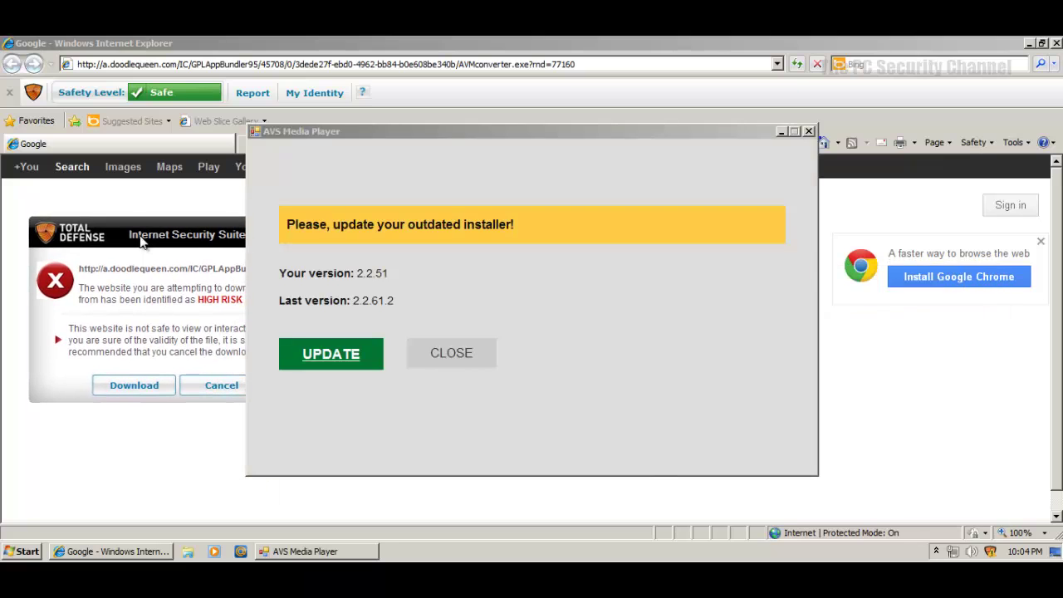
drag(449, 137, 645, 154)
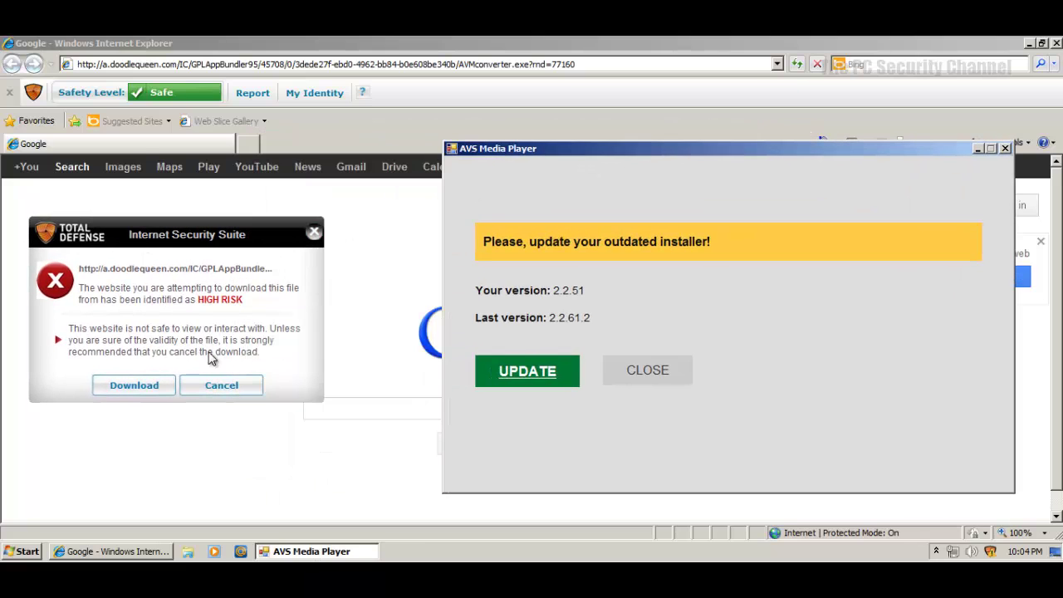
click(199, 378)
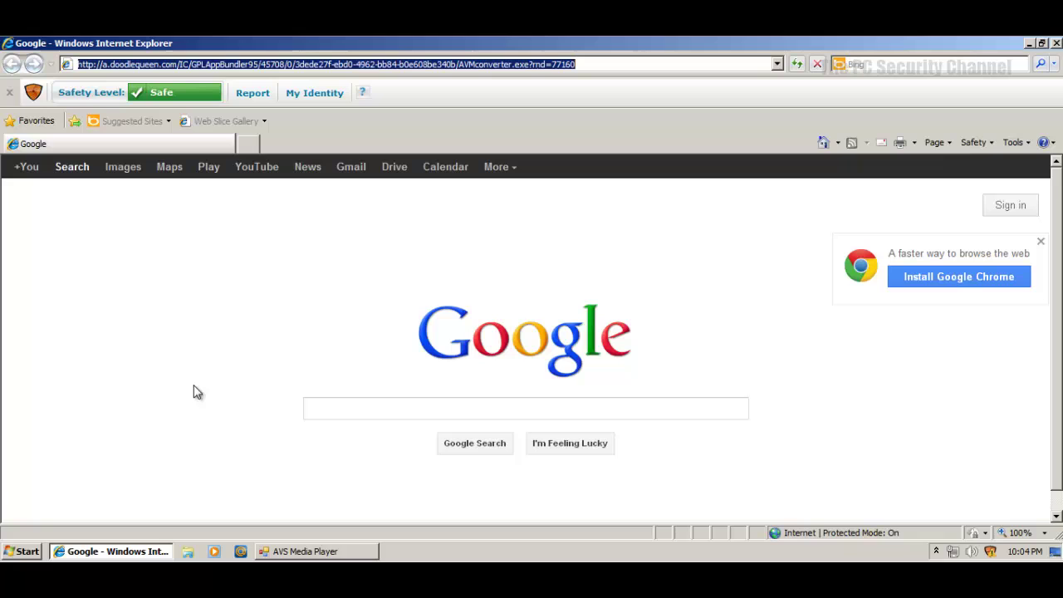
- Centre the AVS update prompt, decline cancelling the installer, and return to Malware links.txt
click(340, 551)
drag(694, 158, 532, 116)
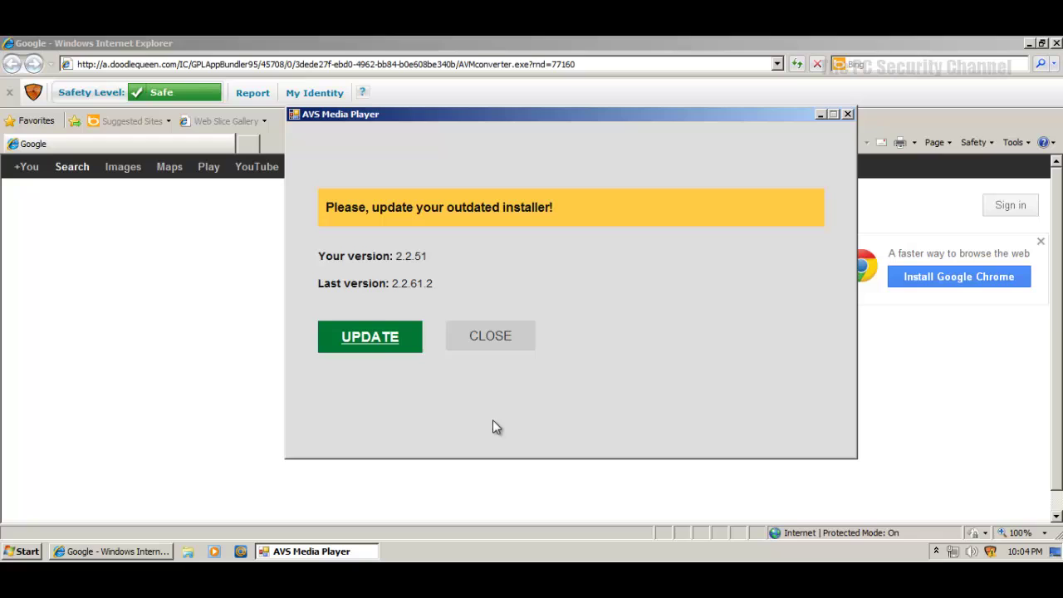
click(509, 343)
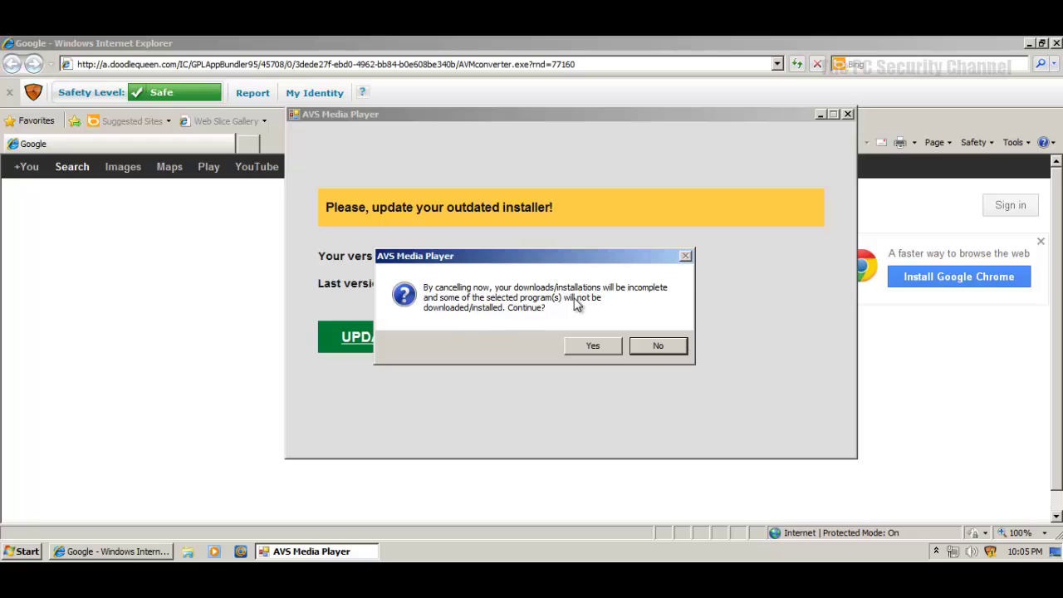
click(588, 347)
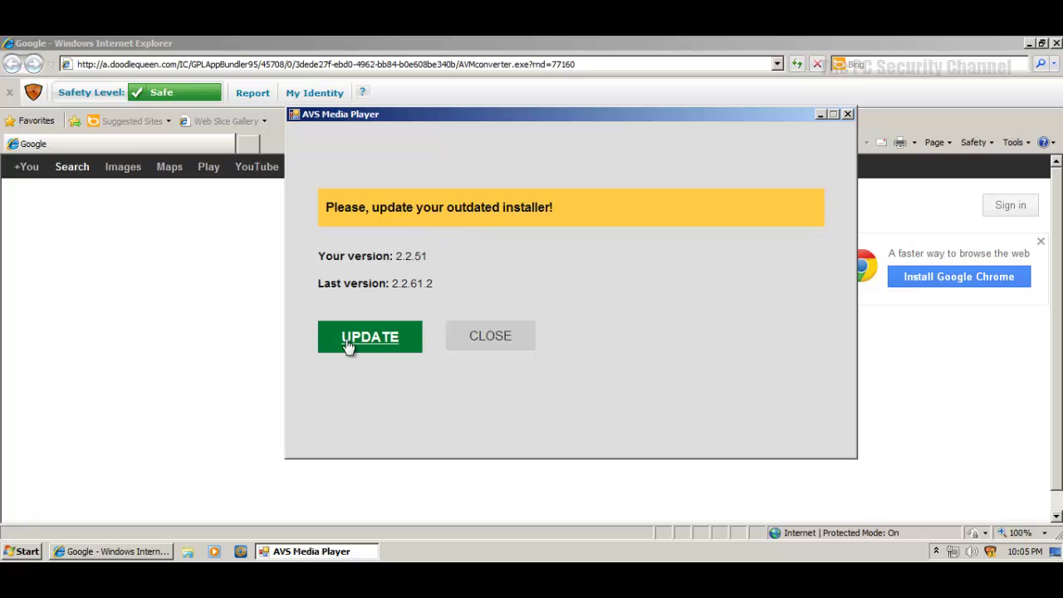
key(alt+Tab)
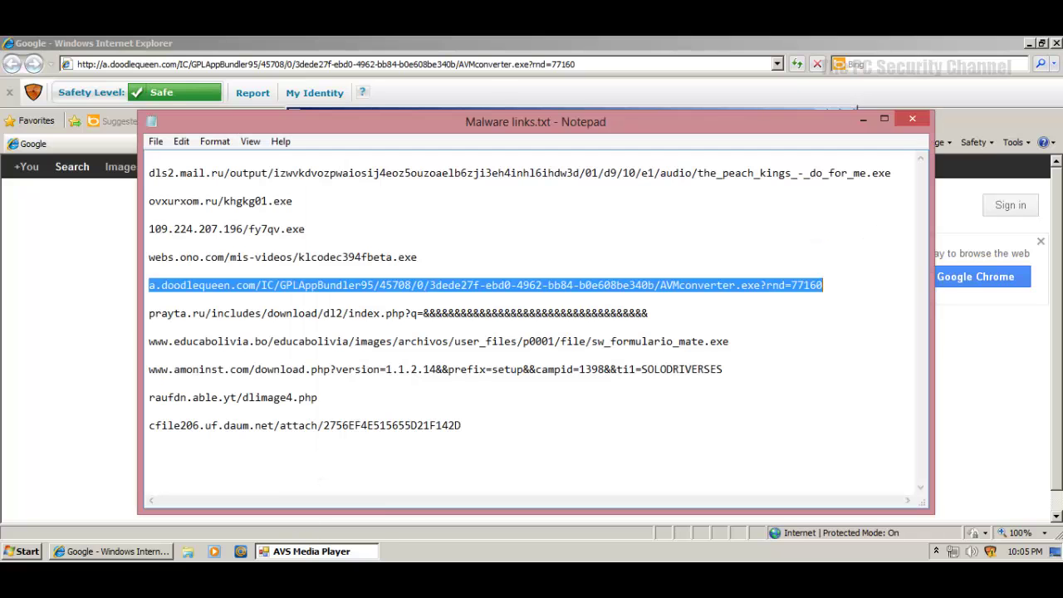
- Copy the prayta.ru URL, minimize AVS Media Player, and load the link in Internet Explorer
click(657, 313)
key(shift+Home)
key(ctrl+c)
click(91, 361)
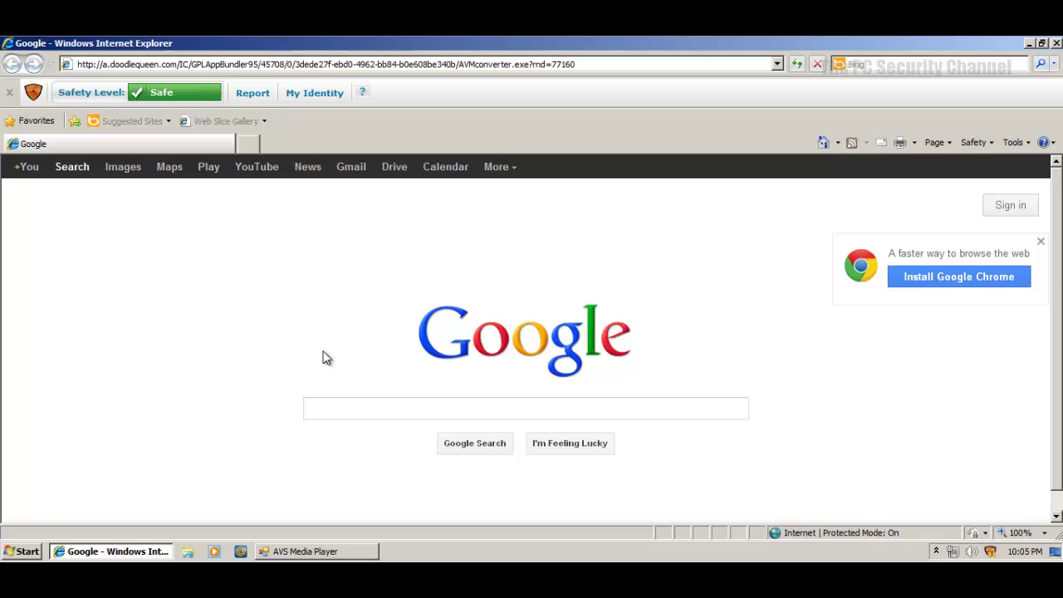
click(309, 552)
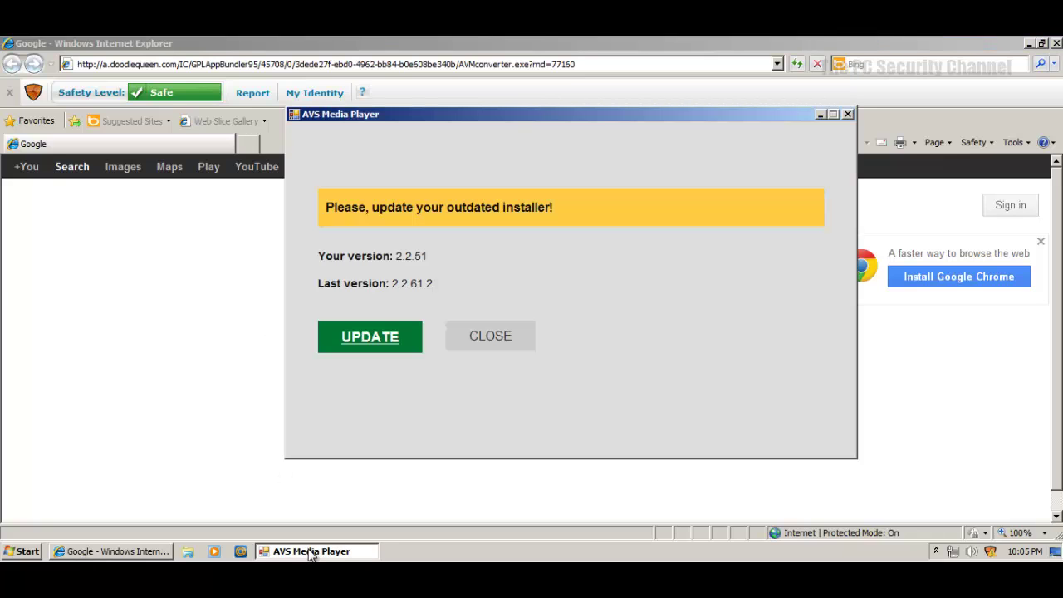
click(310, 552)
click(202, 64)
key(ctrl+v)
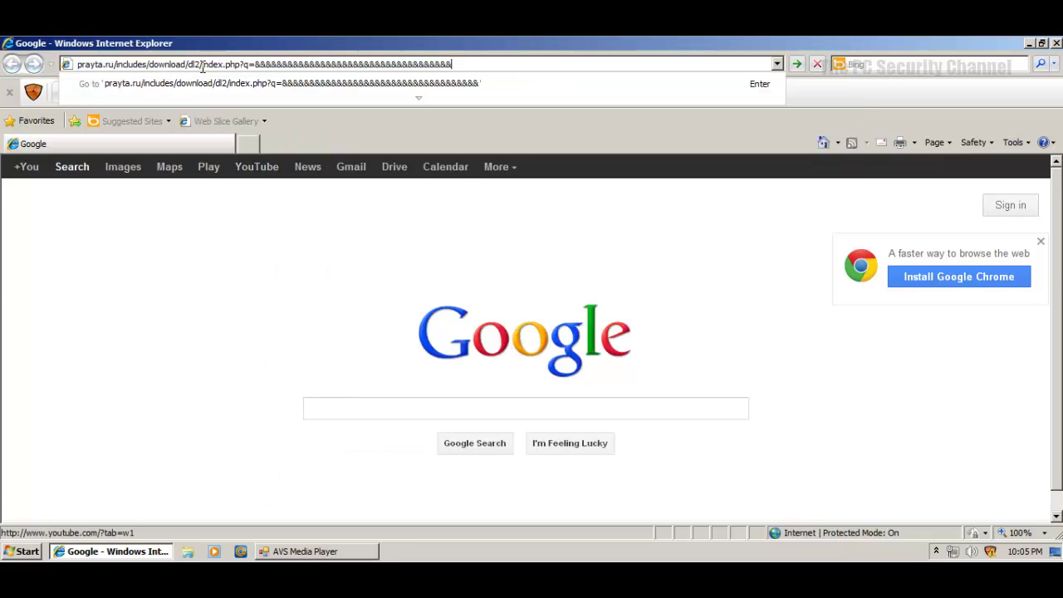
key(Return)
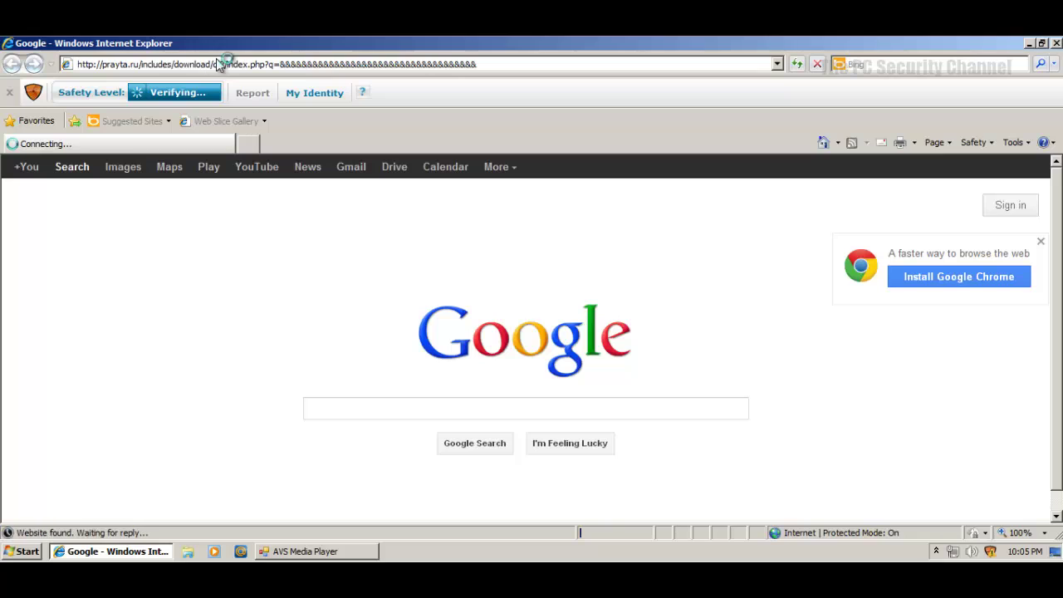
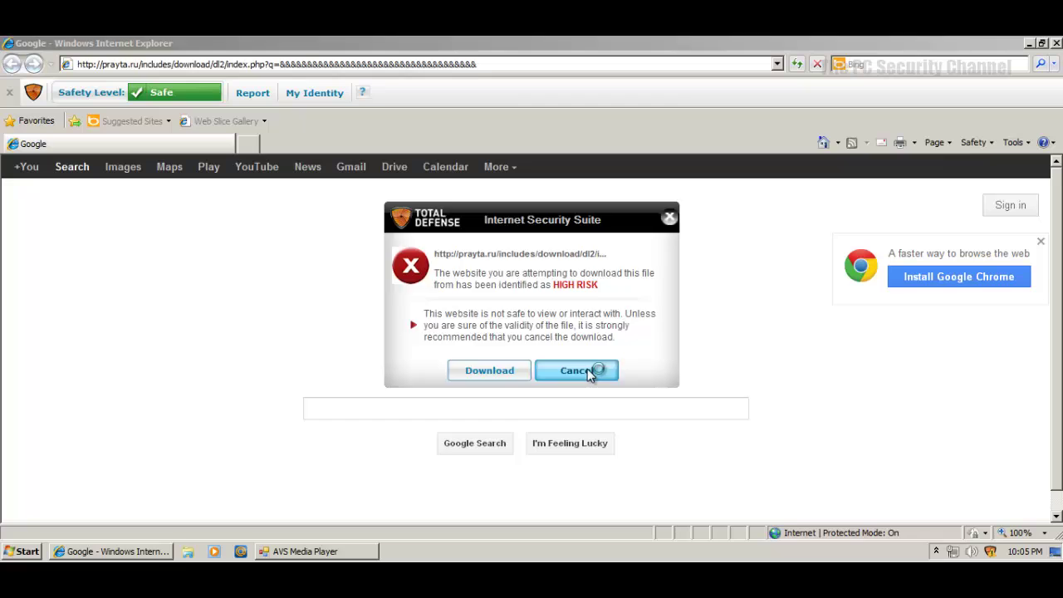
- Cancel the prayta.ru download, then load the educabolivia.bo link and run sw_formulario_mate.exe
click(592, 372)
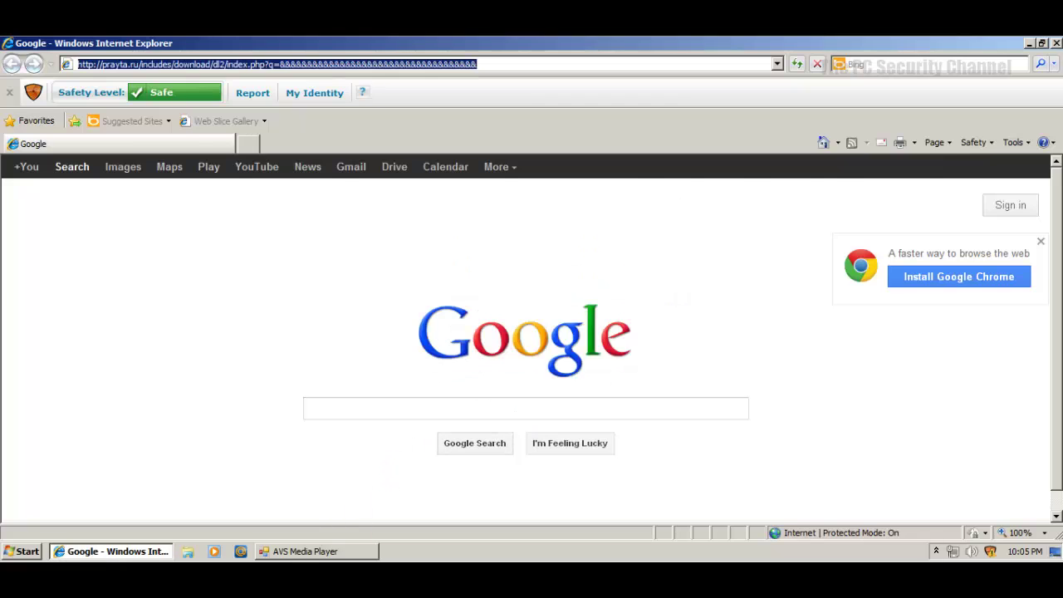
key(alt+Tab)
drag(752, 341, 749, 327)
key(ctrl+c)
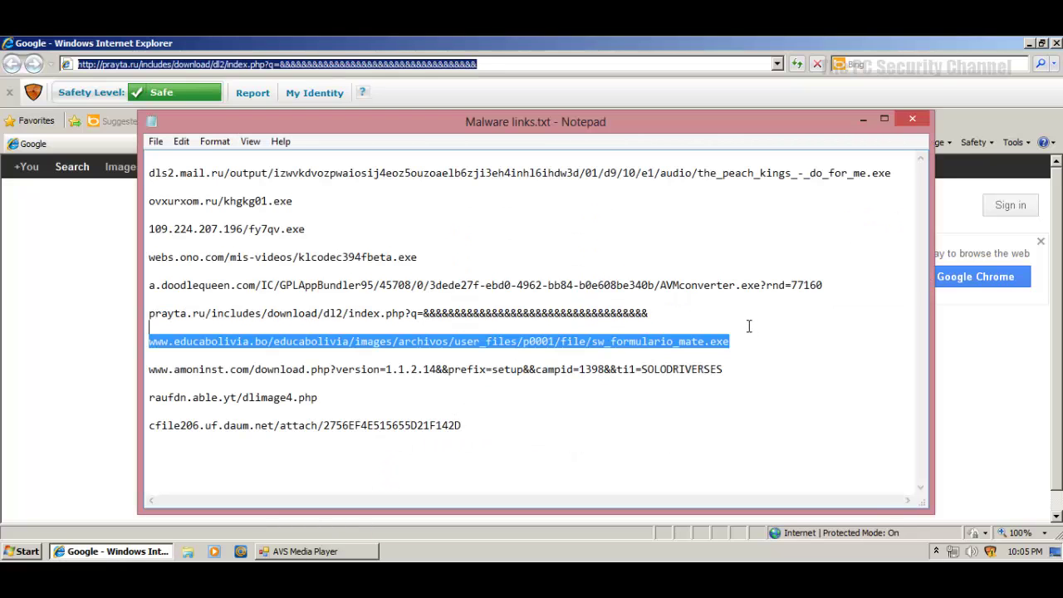
click(44, 143)
click(214, 63)
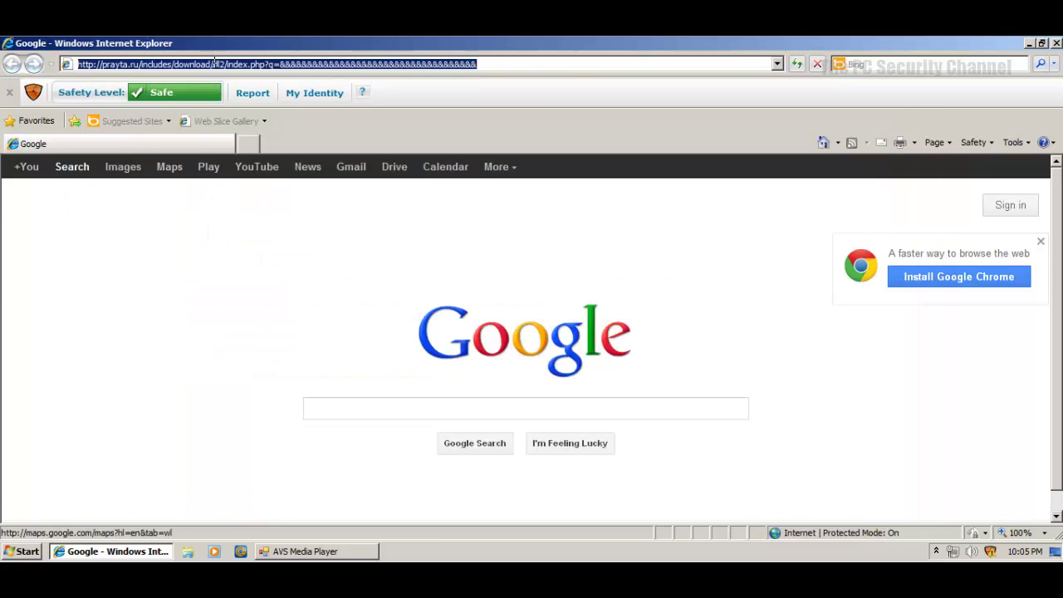
key(ctrl+v)
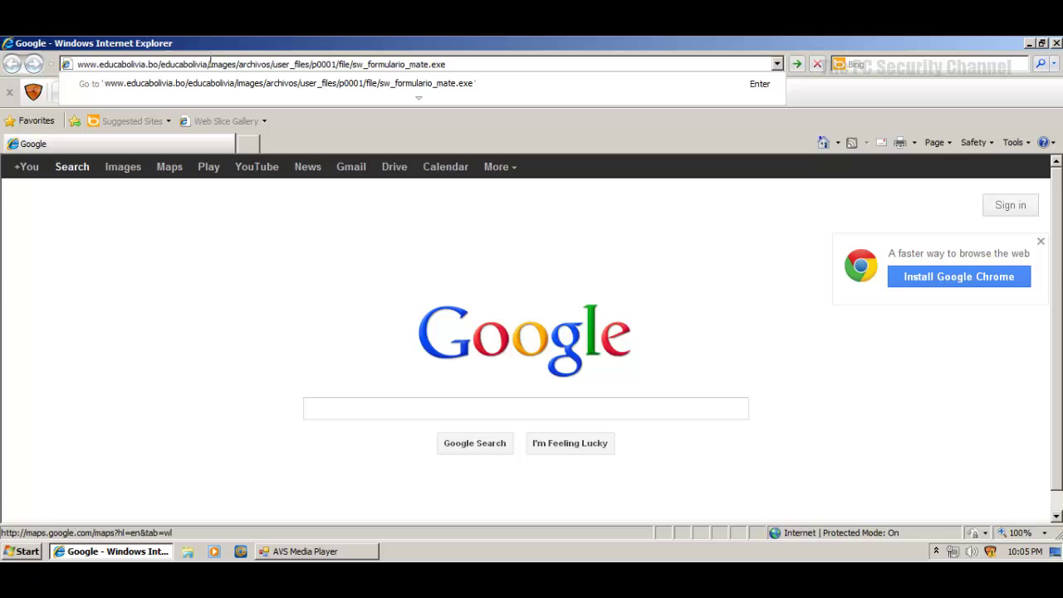
key(Return)
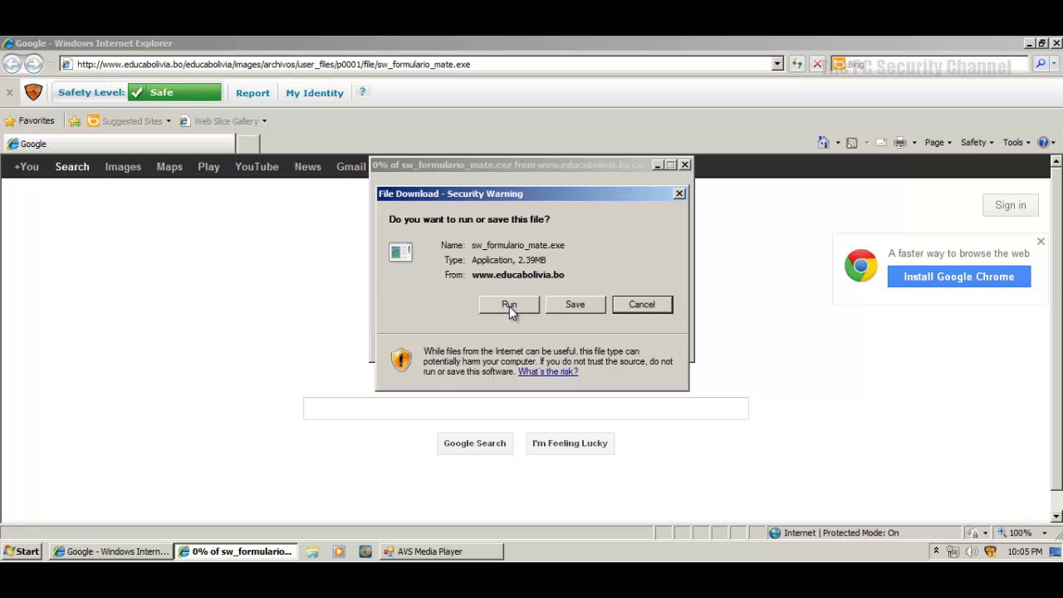
click(509, 305)
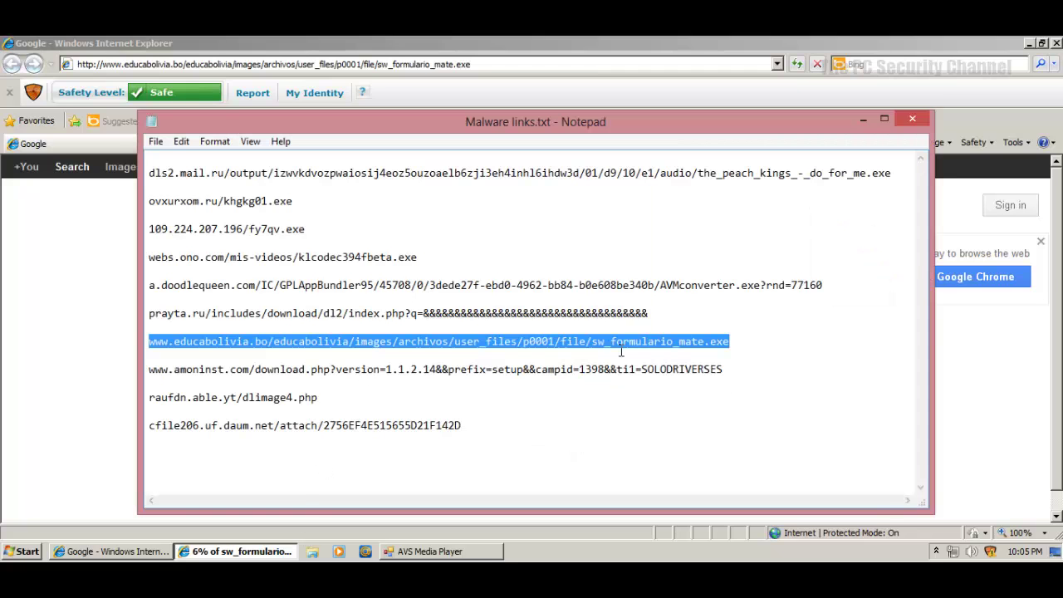
- Copy the amoninst.com download.php link from Notepad and load it in Internet Explorer
drag(736, 369, 740, 355)
click(56, 315)
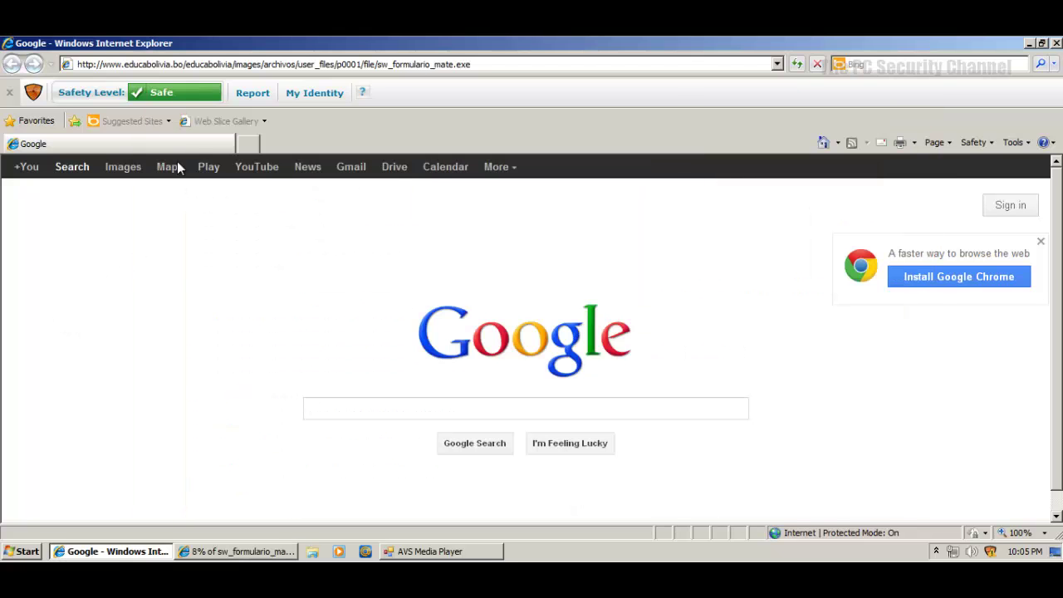
click(193, 64)
text(www.amoninst.com/download.php?version=1.1.2.14&prefix=setup&&campid=1398&&ti1=SOLODRIVERSES)
key(Return)
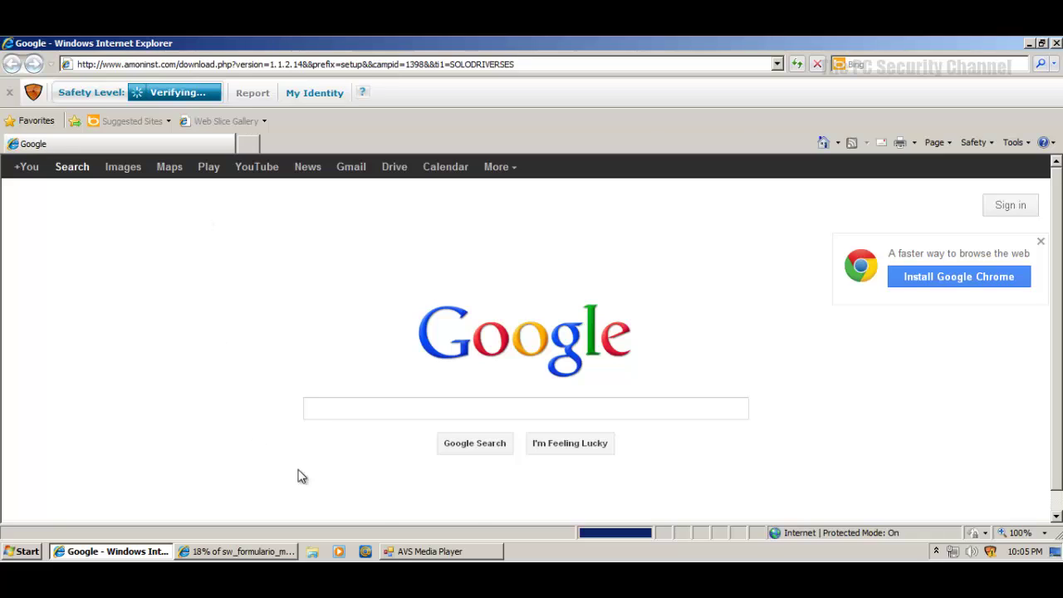
- Close the outdated AVS Media Player installer prompt and confirm cancelling its installation
click(453, 551)
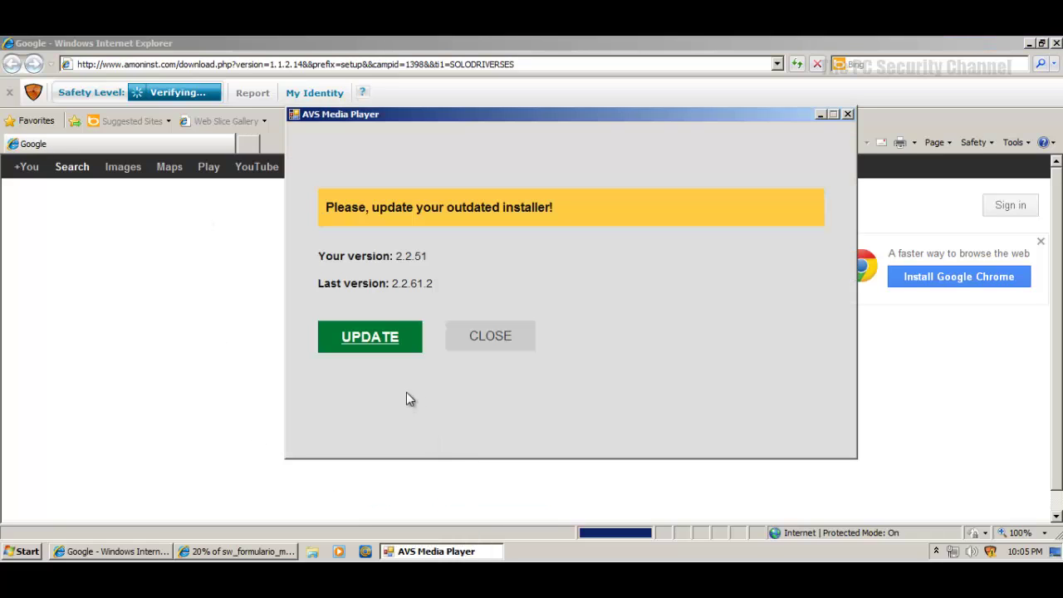
click(490, 335)
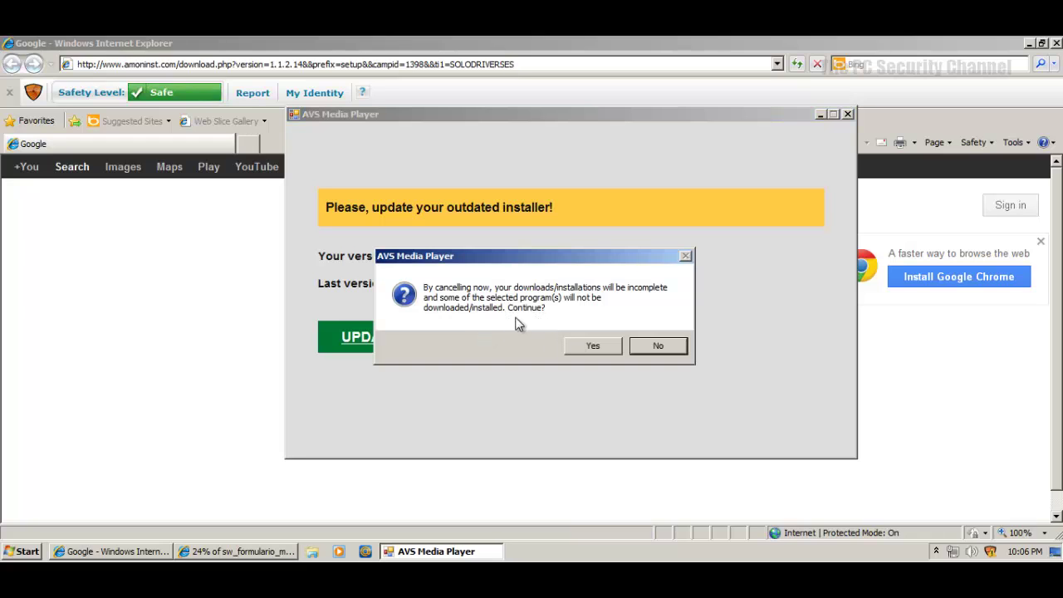
click(568, 347)
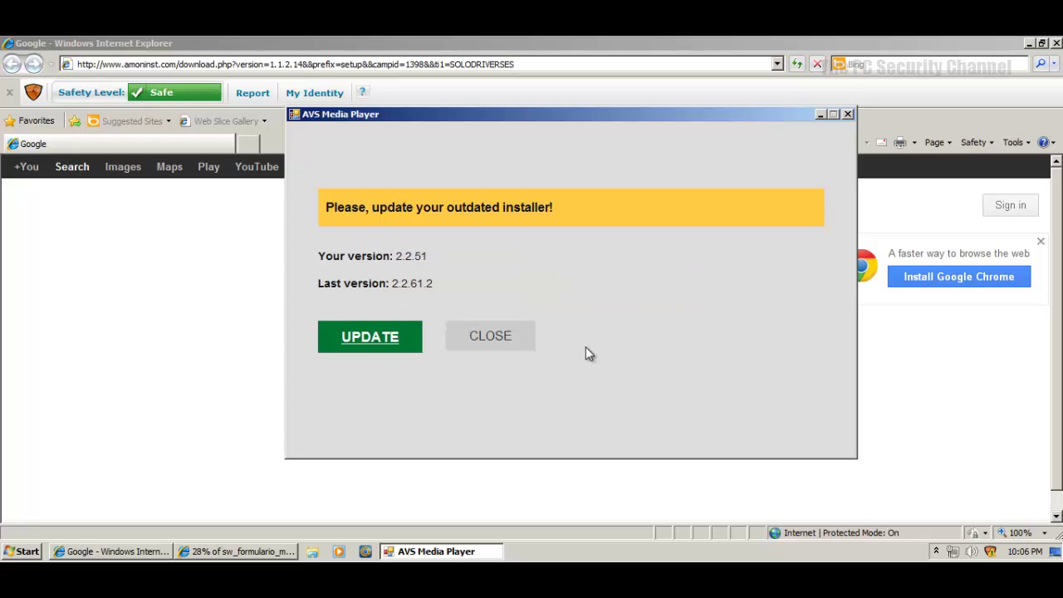
click(480, 353)
click(657, 346)
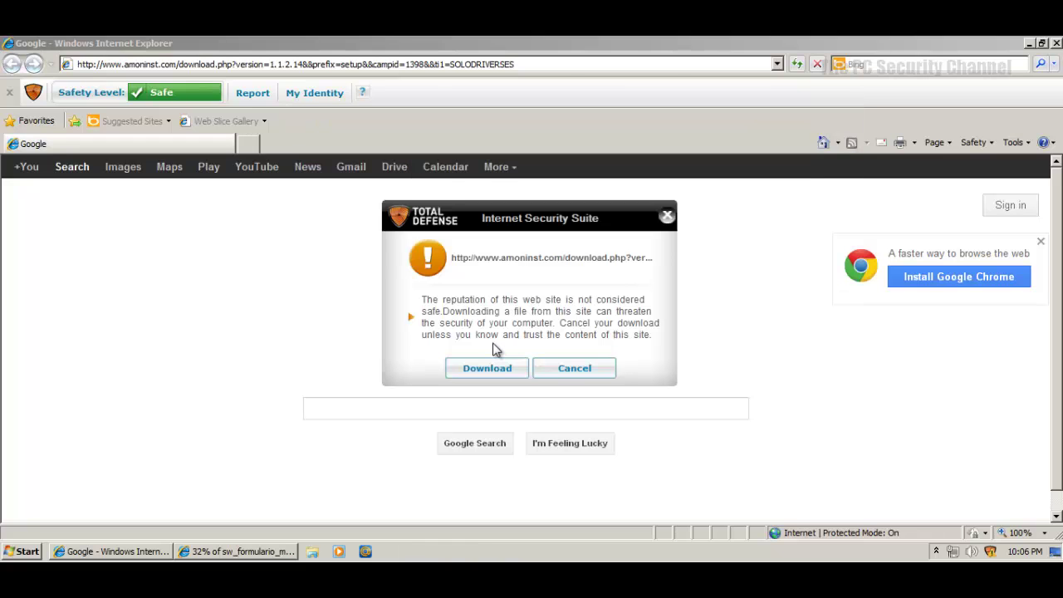
click(936, 551)
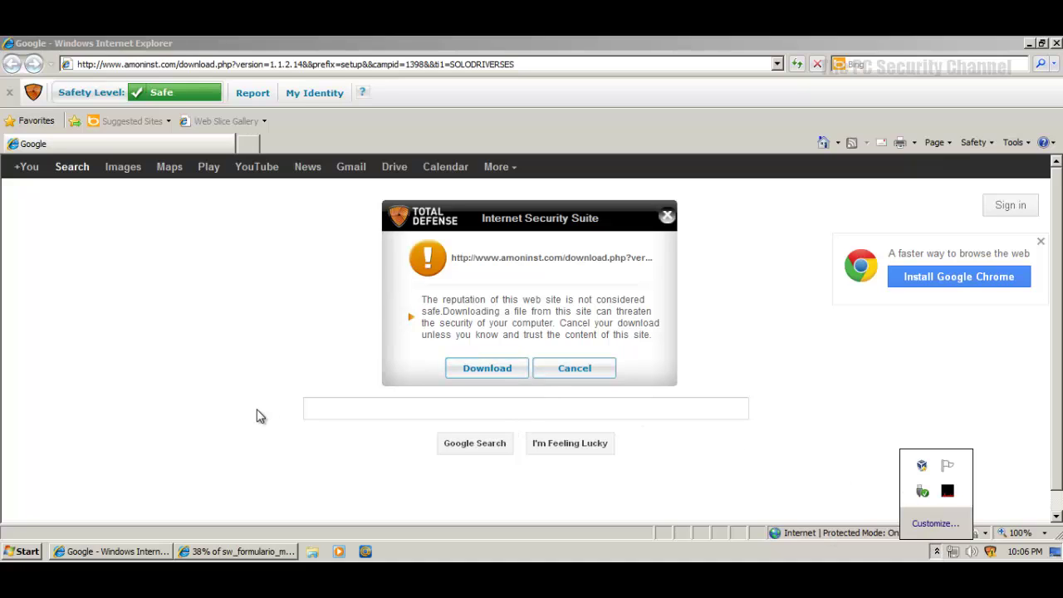
click(524, 245)
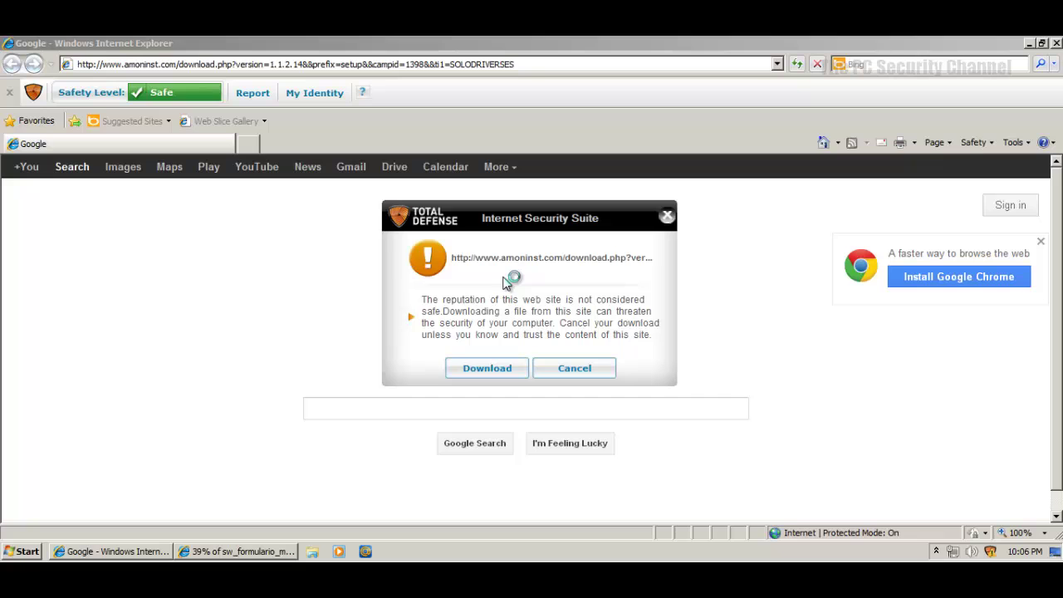
click(936, 552)
click(947, 491)
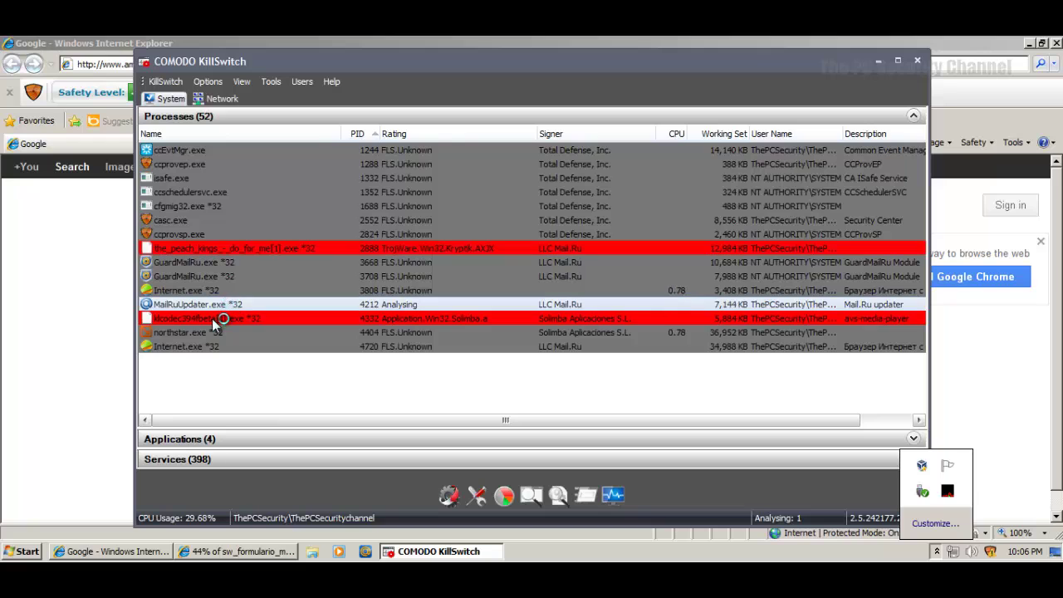
click(241, 251)
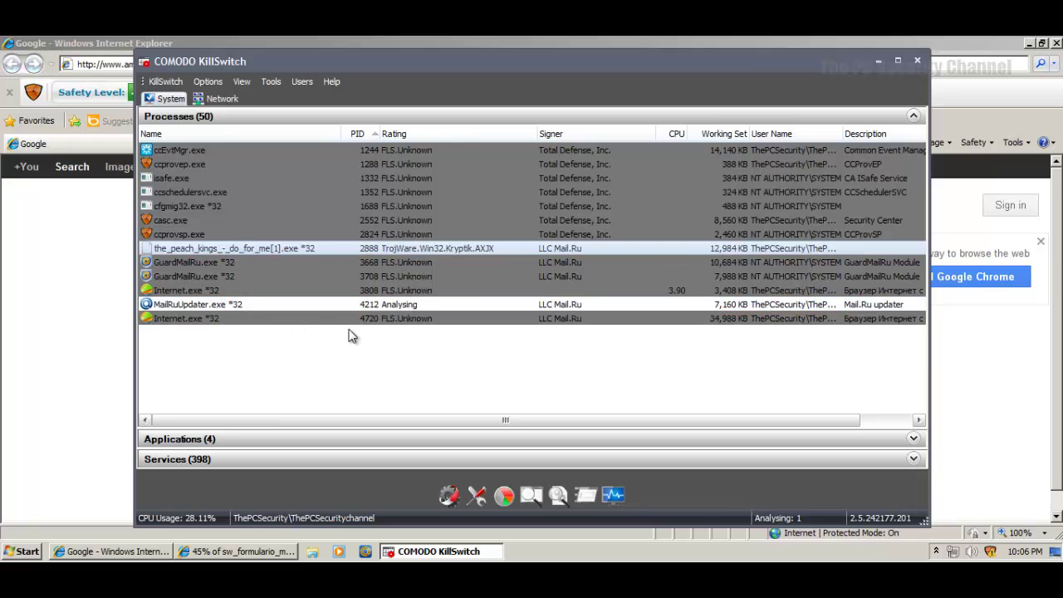
click(356, 315)
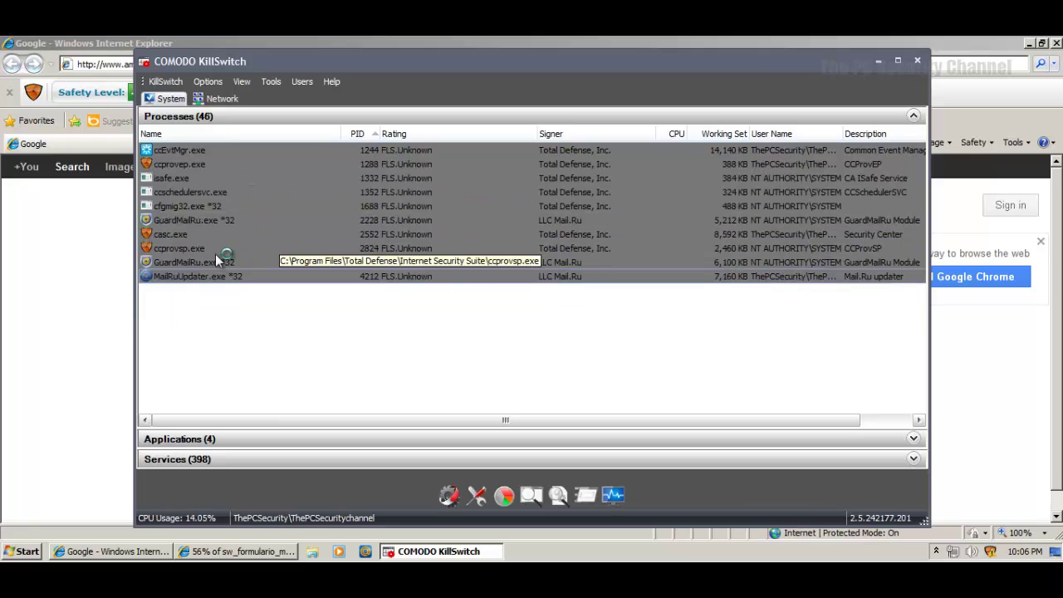
click(917, 63)
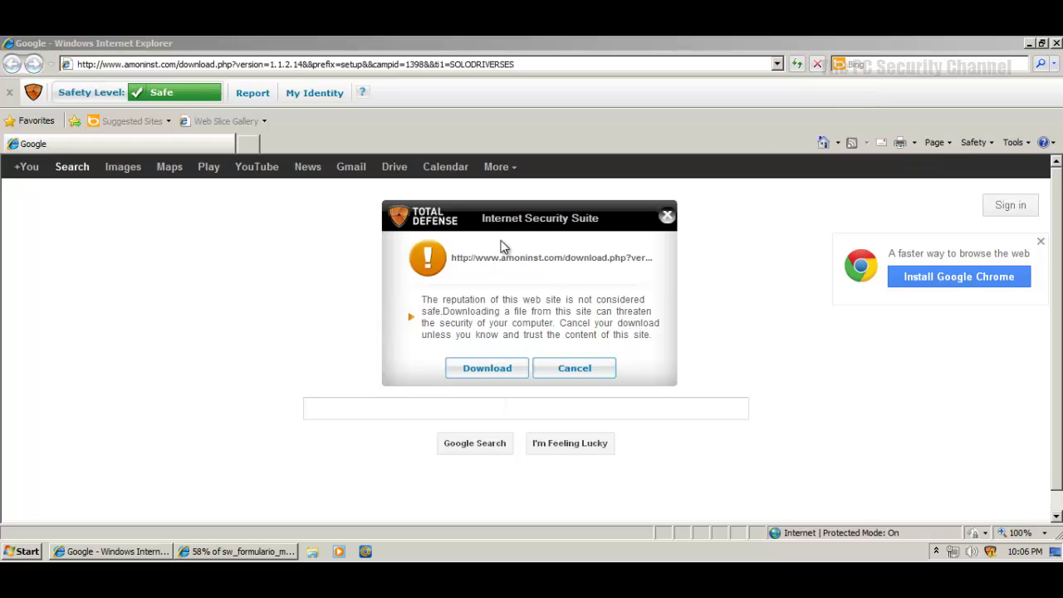
- Cancel the amoninst.com download and load the raufdn.able.yt/dlimage4.php link from the list
click(572, 369)
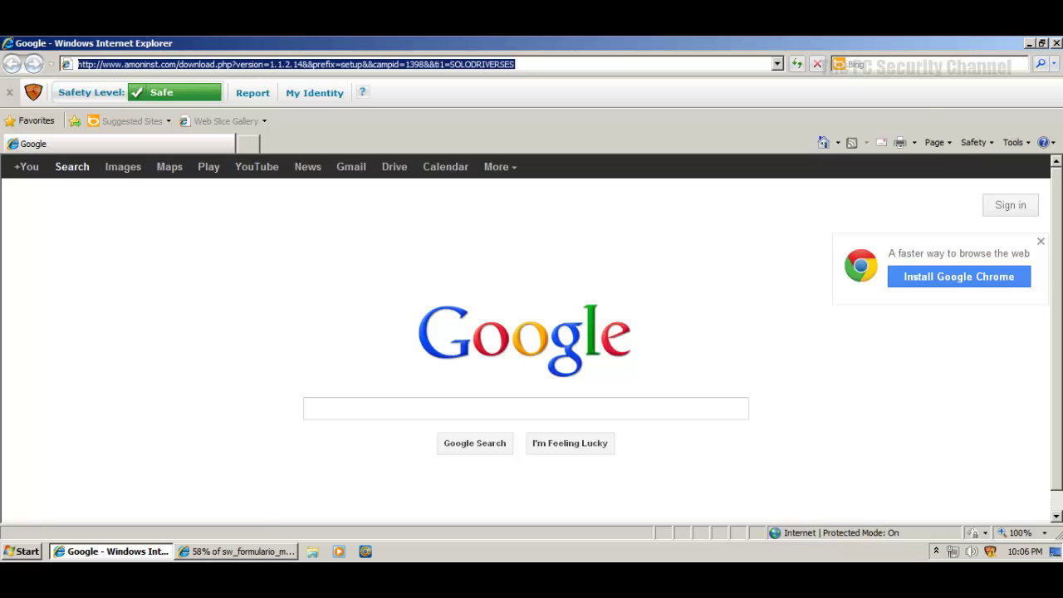
key(alt+Tab)
drag(333, 390, 271, 376)
key(ctrl+c)
key(alt+Tab)
key(ctrl+v)
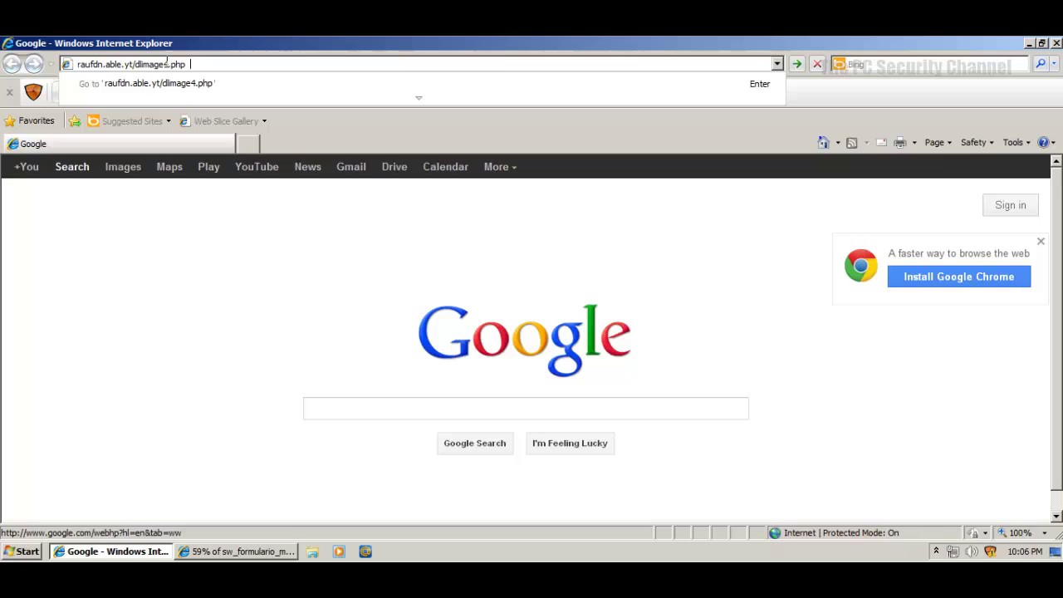
key(Return)
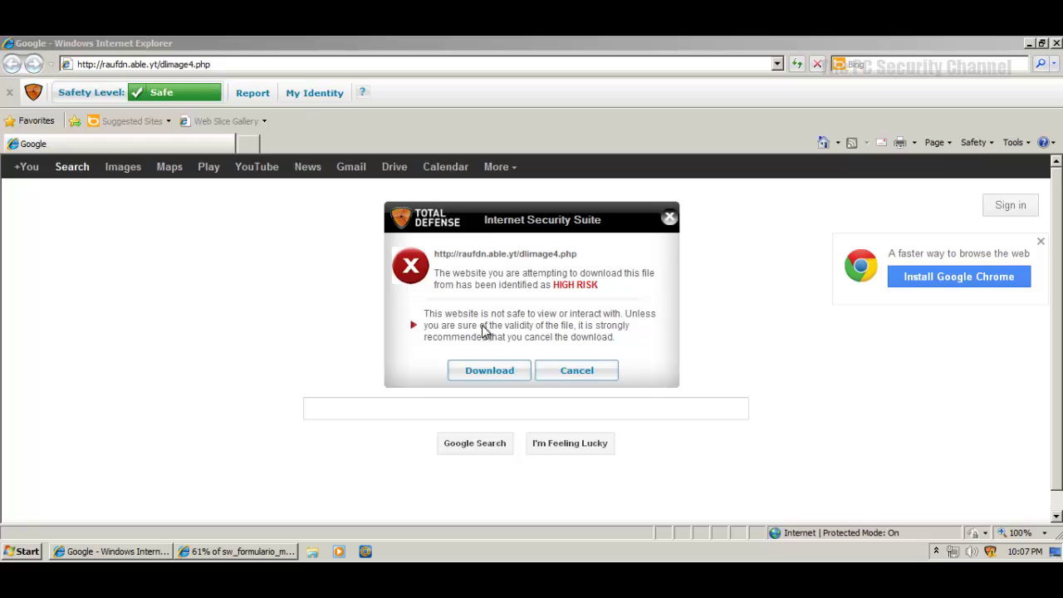
- Allow the HIGH RISK download and save MeFunnyPNG-fb.com to the Desktop
click(490, 372)
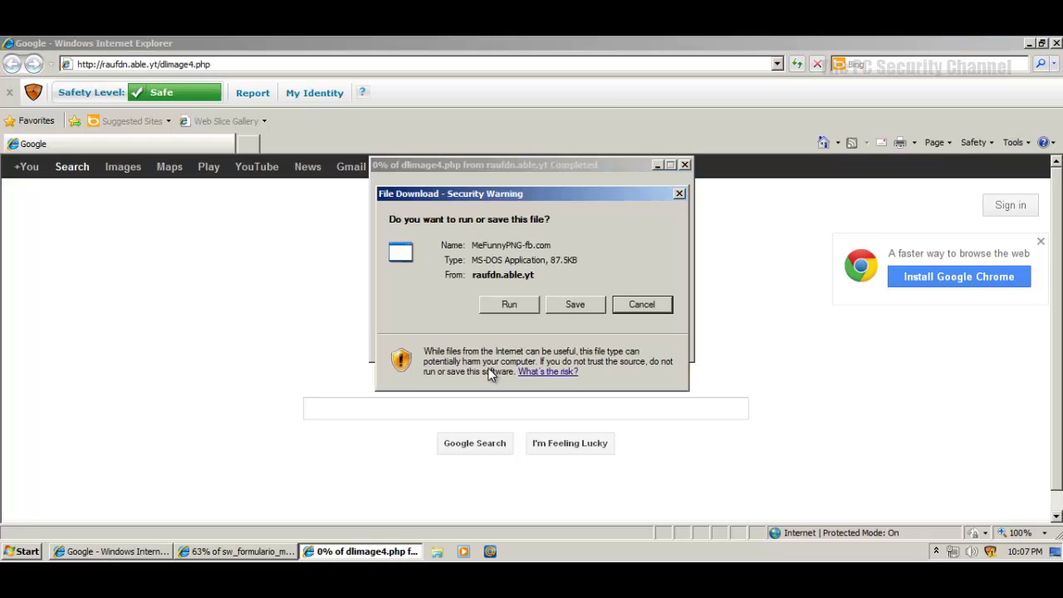
click(506, 305)
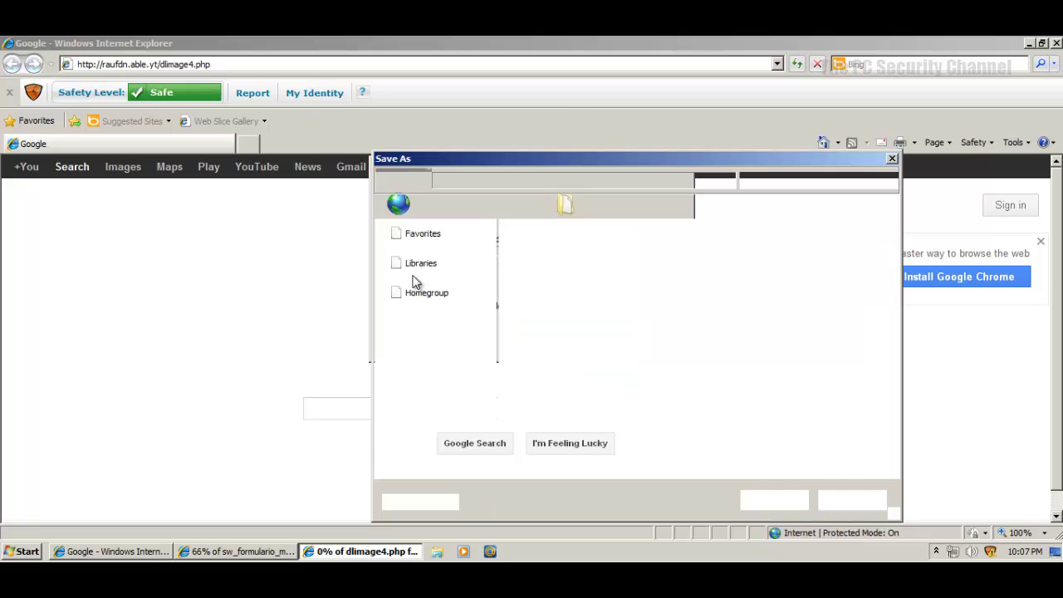
click(419, 250)
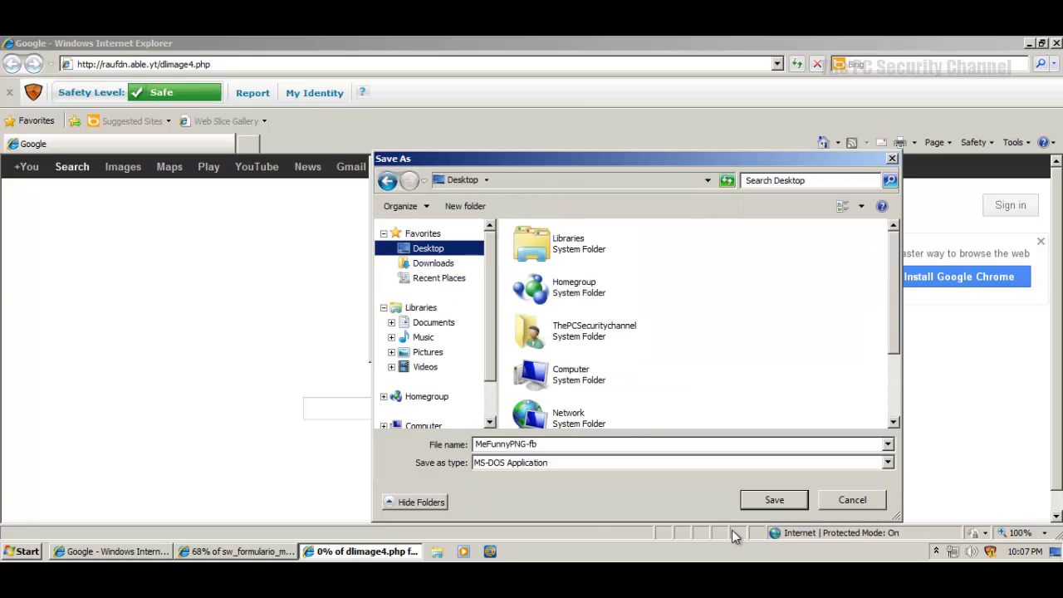
click(761, 497)
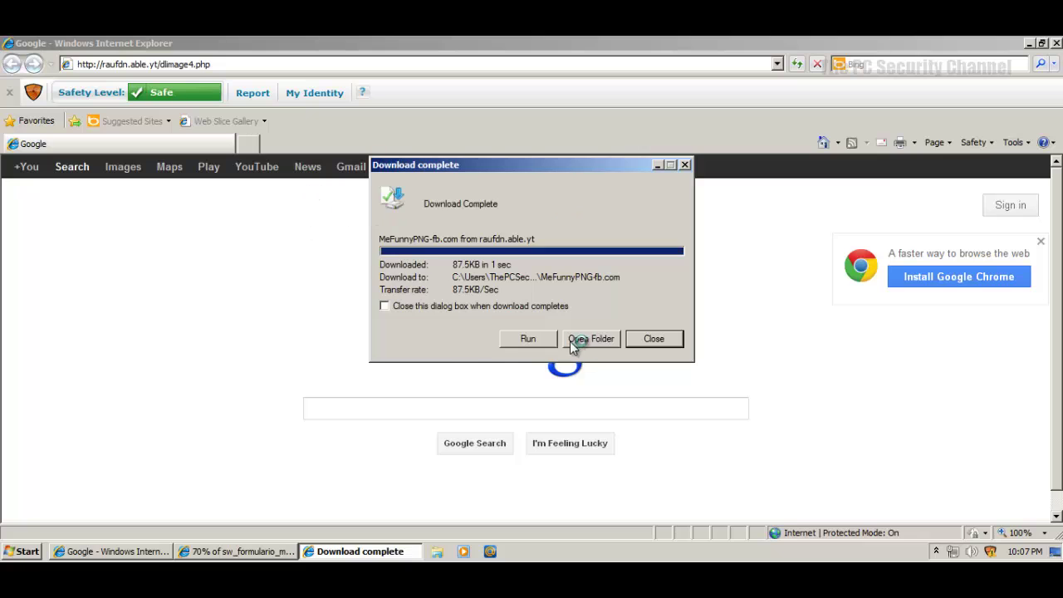
click(654, 339)
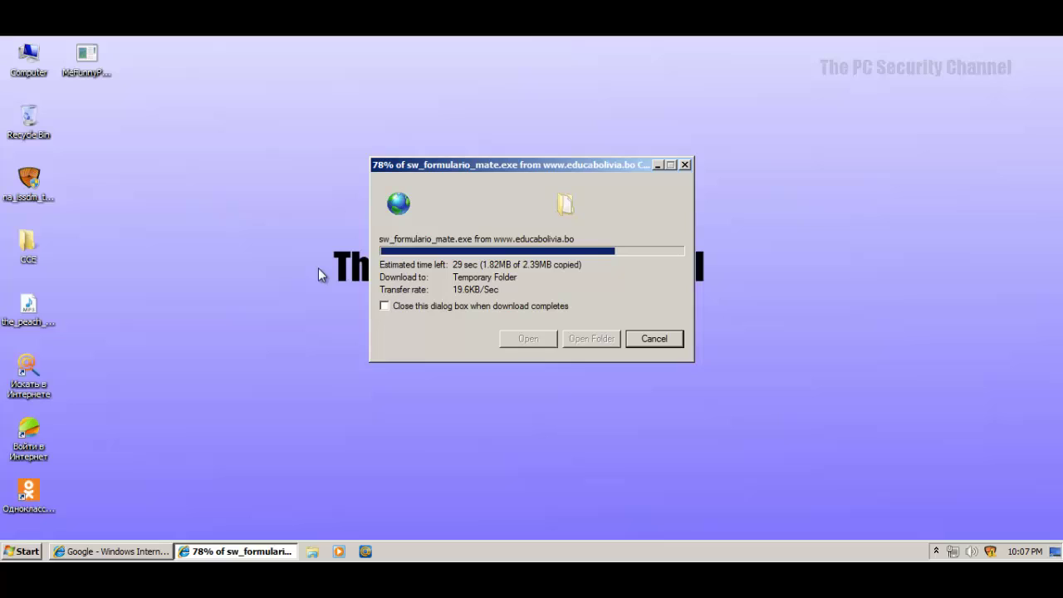
- Permanently delete the MeFunnyPNG-fb file from the desktop with Shift+Delete
click(95, 58)
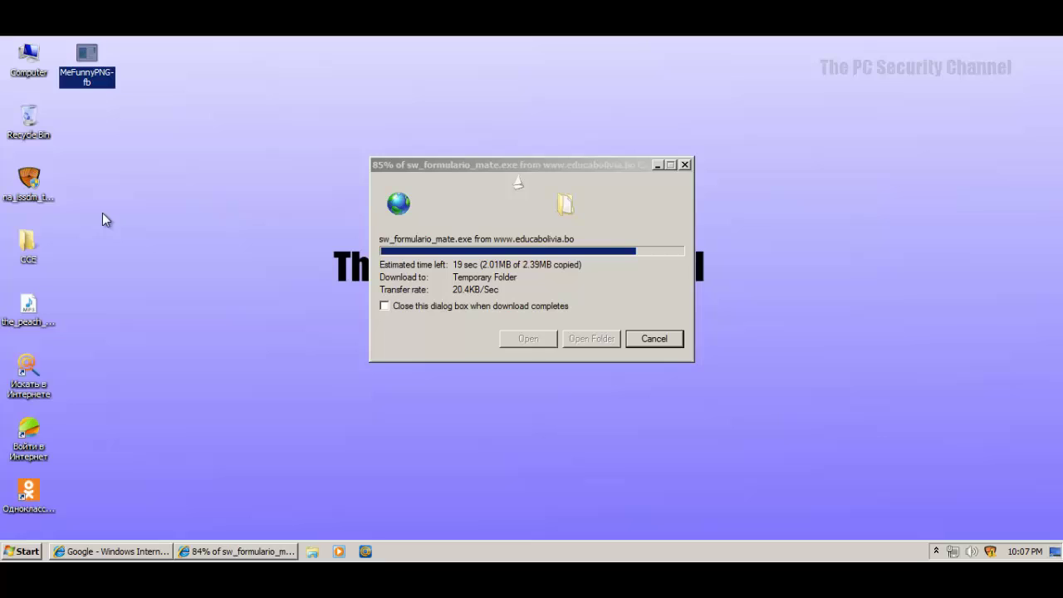
click(432, 180)
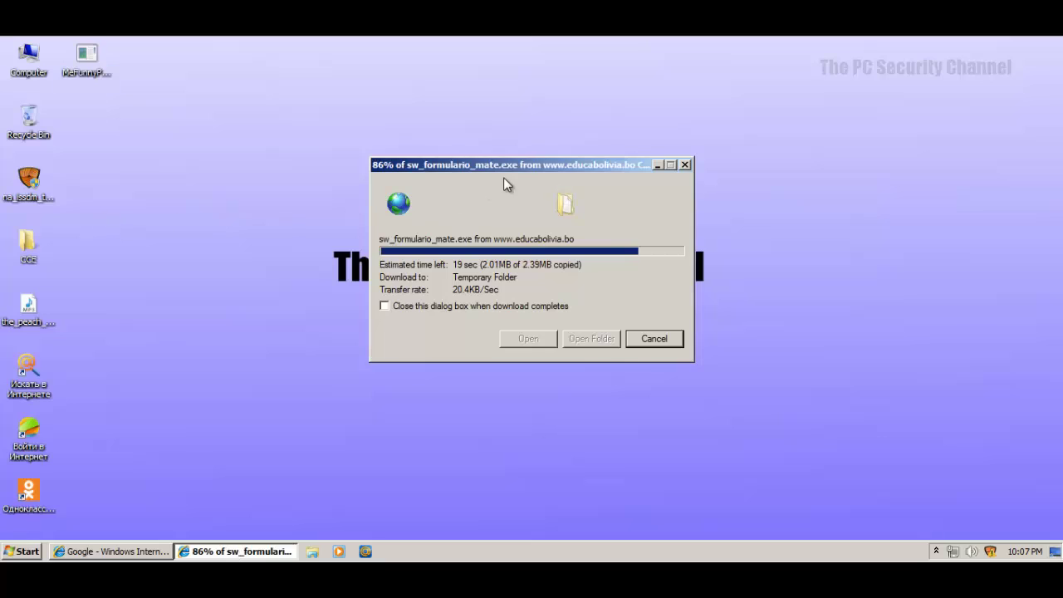
click(78, 68)
mouse_move(113, 89)
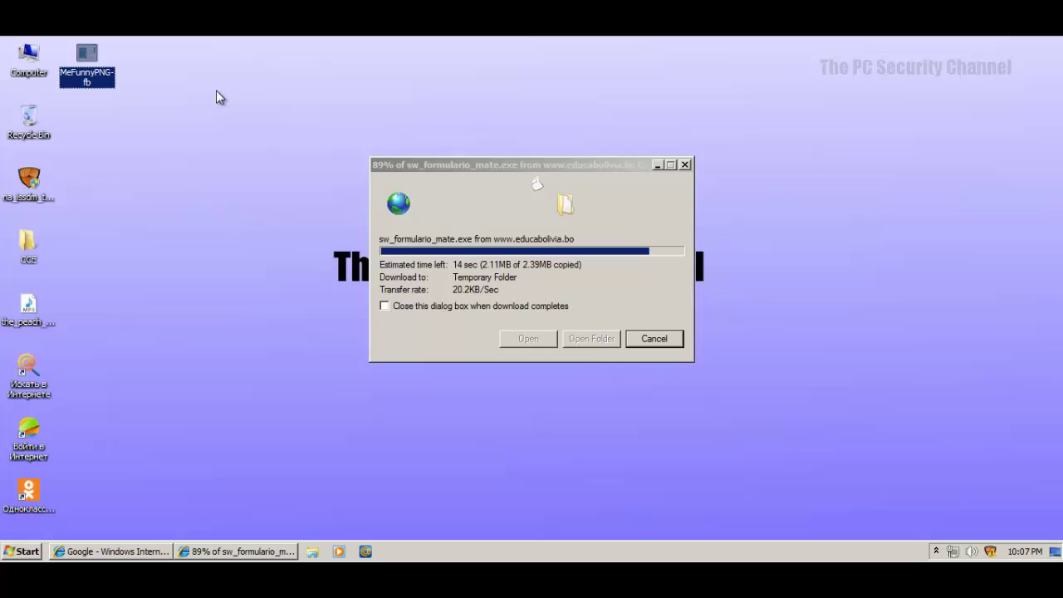
key(shift+Delete)
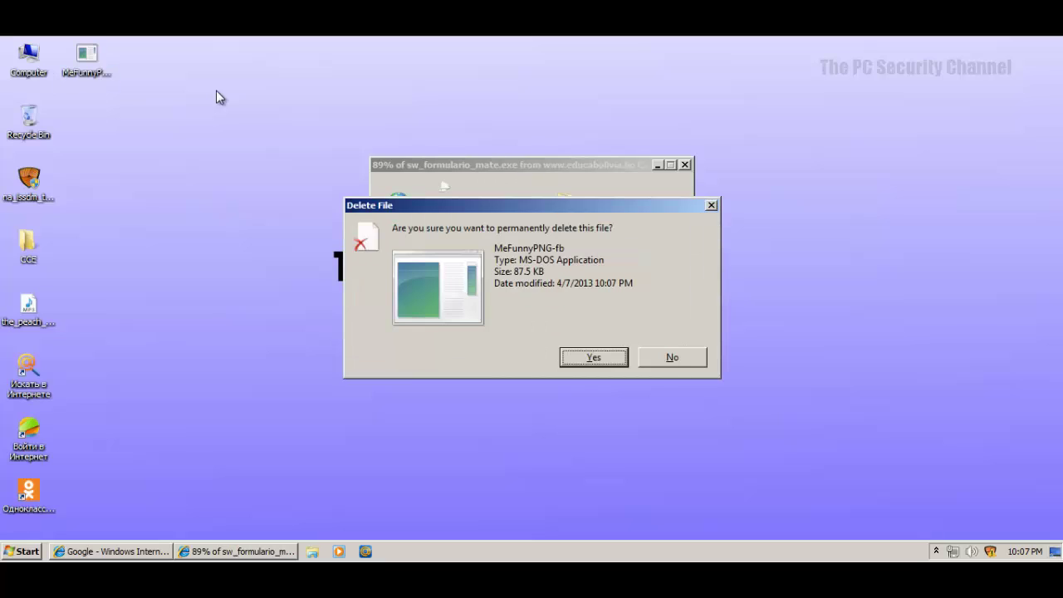
key(Return)
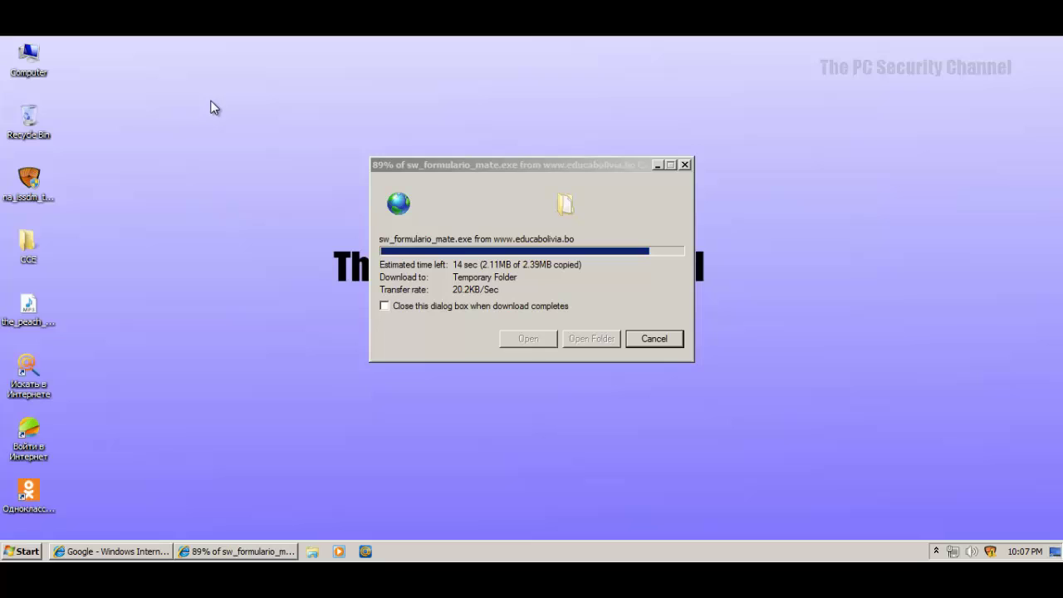
- Copy the cfile206.uf.daum.net attachment link from Malware links.txt and load it in the browser
click(114, 551)
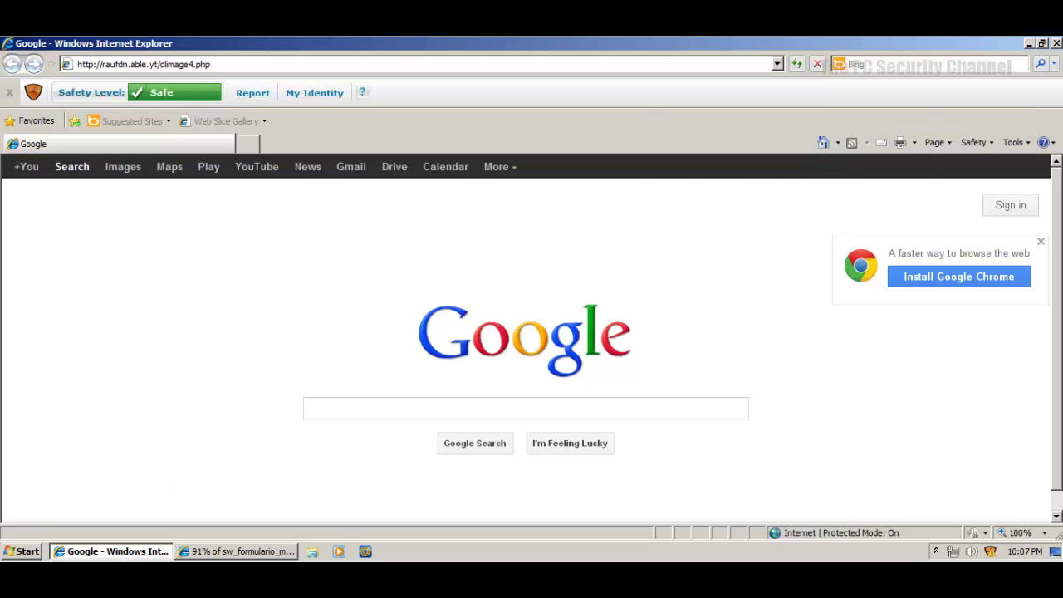
key(alt+Tab)
click(480, 417)
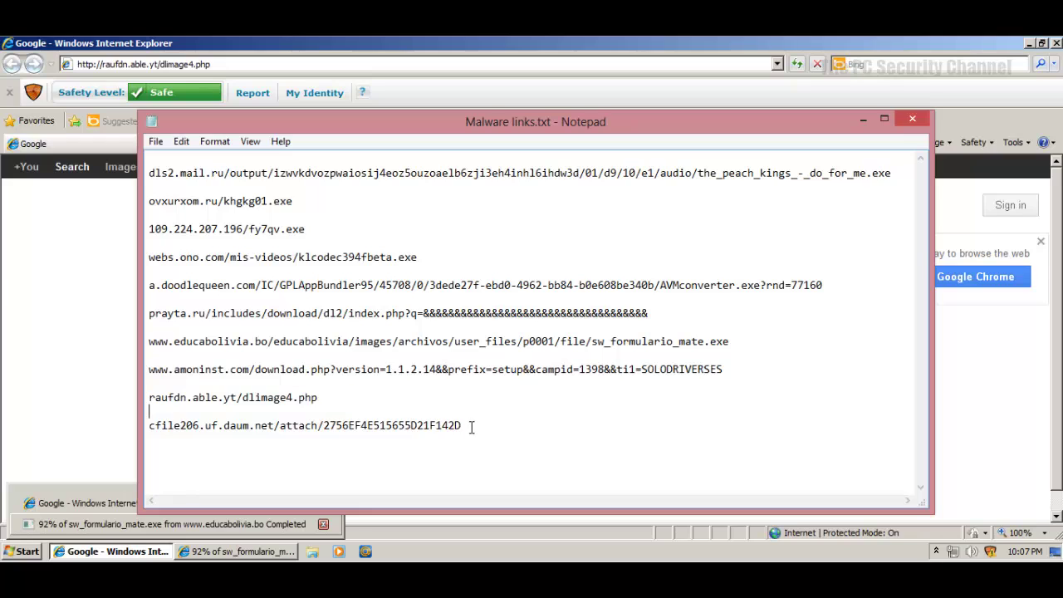
drag(471, 427, 469, 403)
key(ctrl+c)
key(alt+Tab)
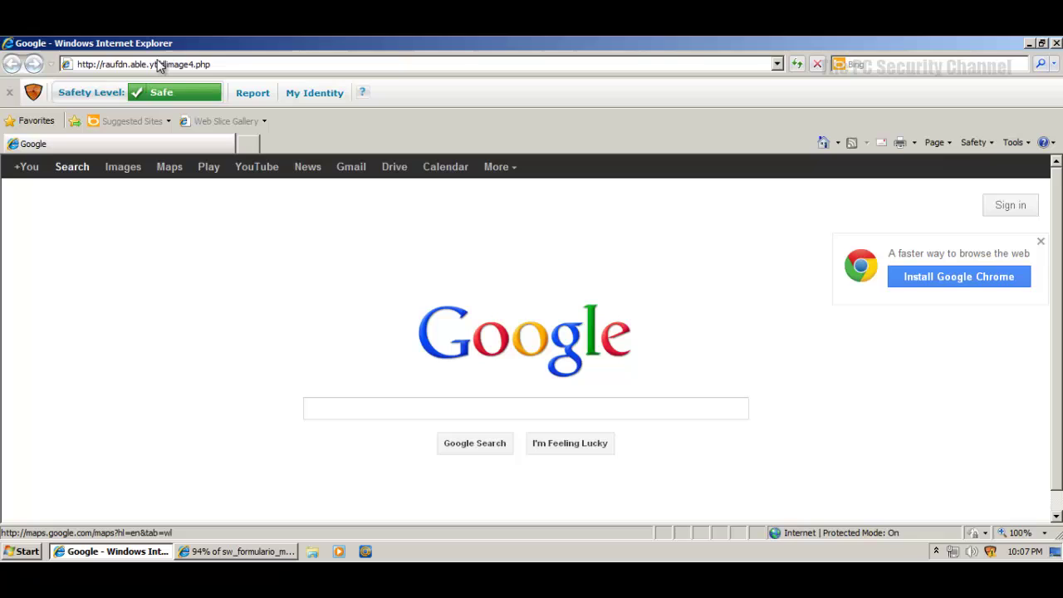
click(191, 66)
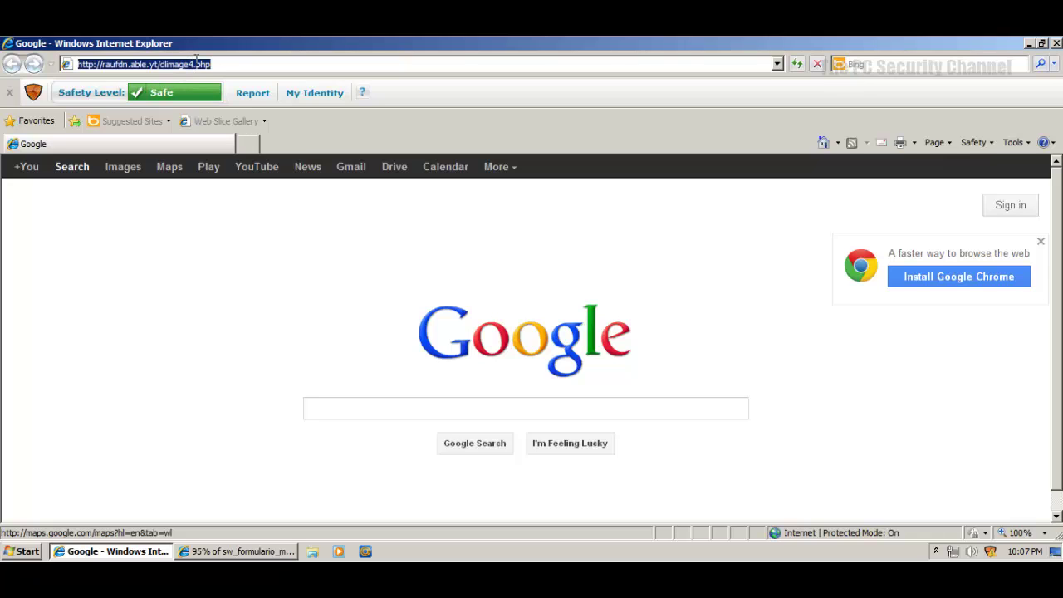
key(ctrl+v)
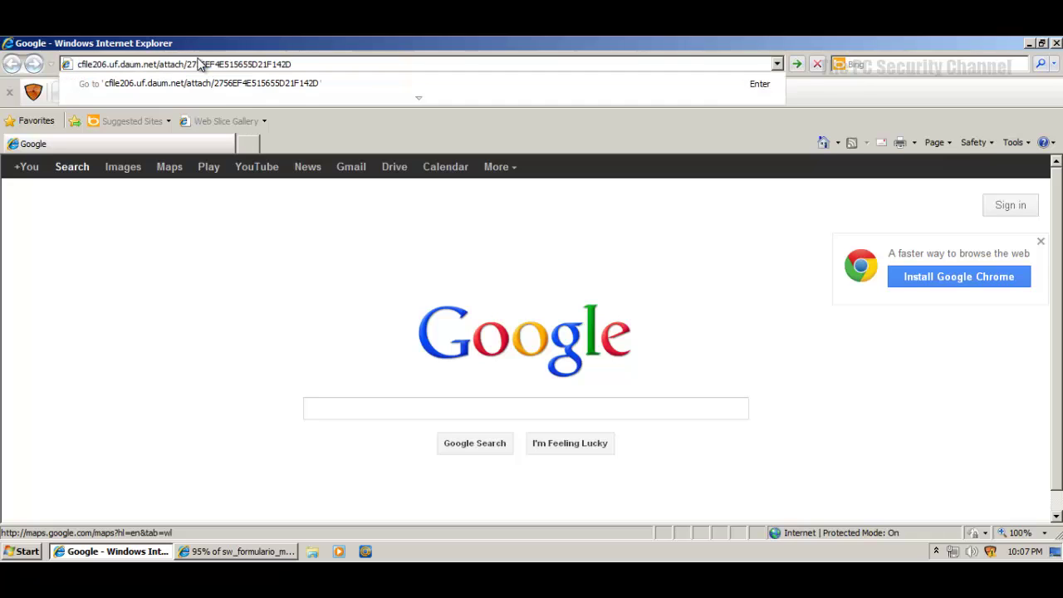
key(Return)
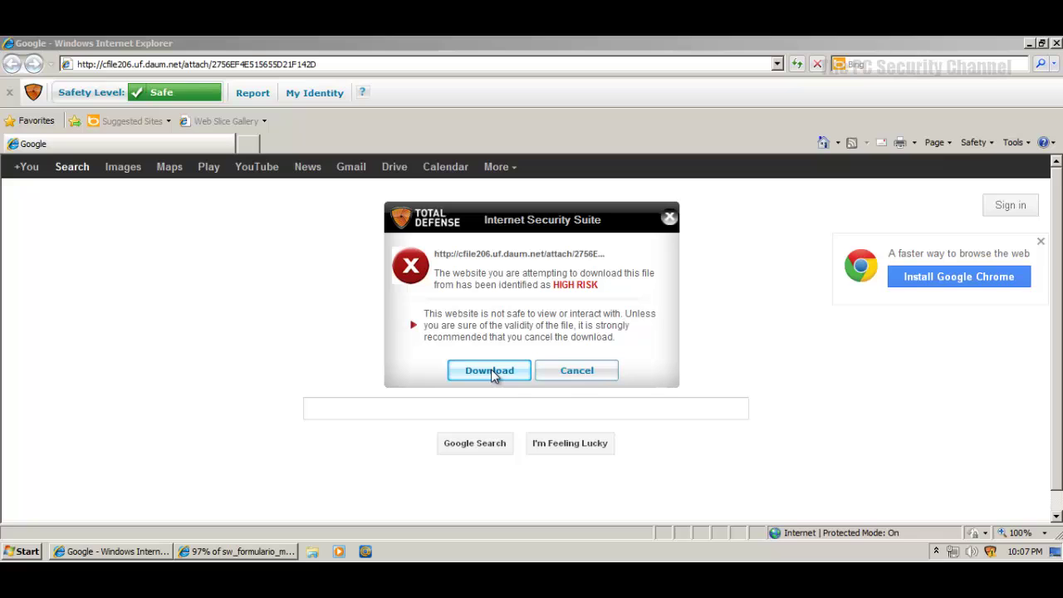
- Dismiss the Total Defense HIGH RISK warning, cancelling the daum.net download
click(553, 369)
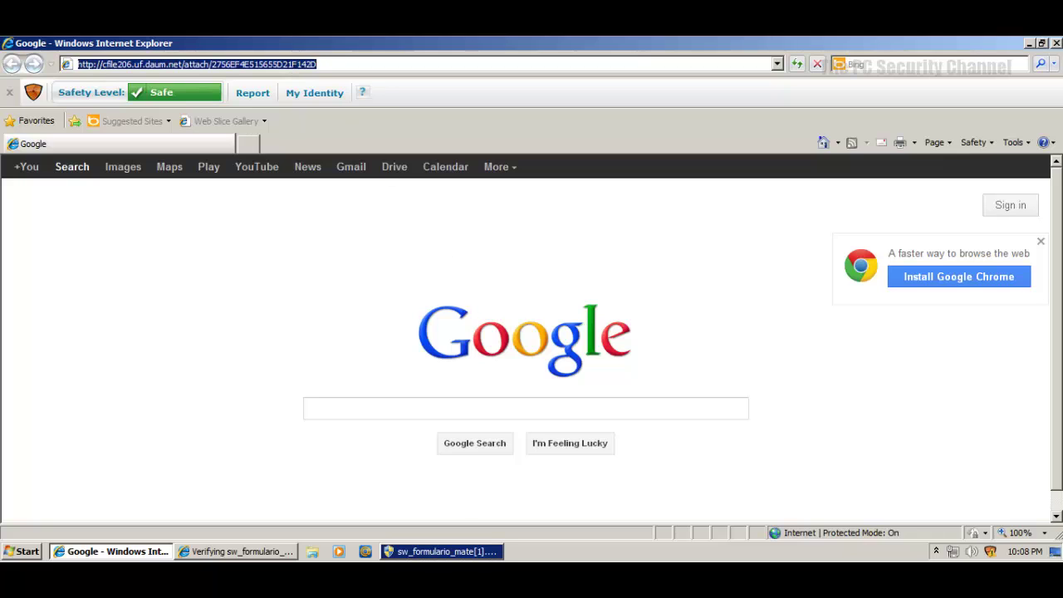
- Run sw_formulario_mate[1].exe, approve UAC, and install FORMULARIO MATEMATICA 5.1 DEMO to the default folder
click(455, 552)
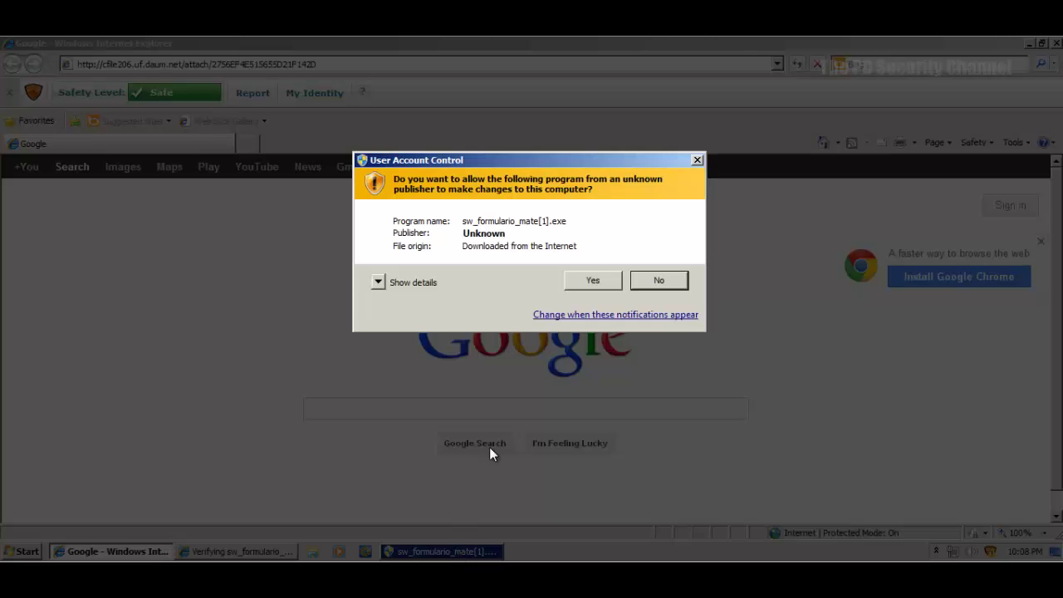
click(570, 285)
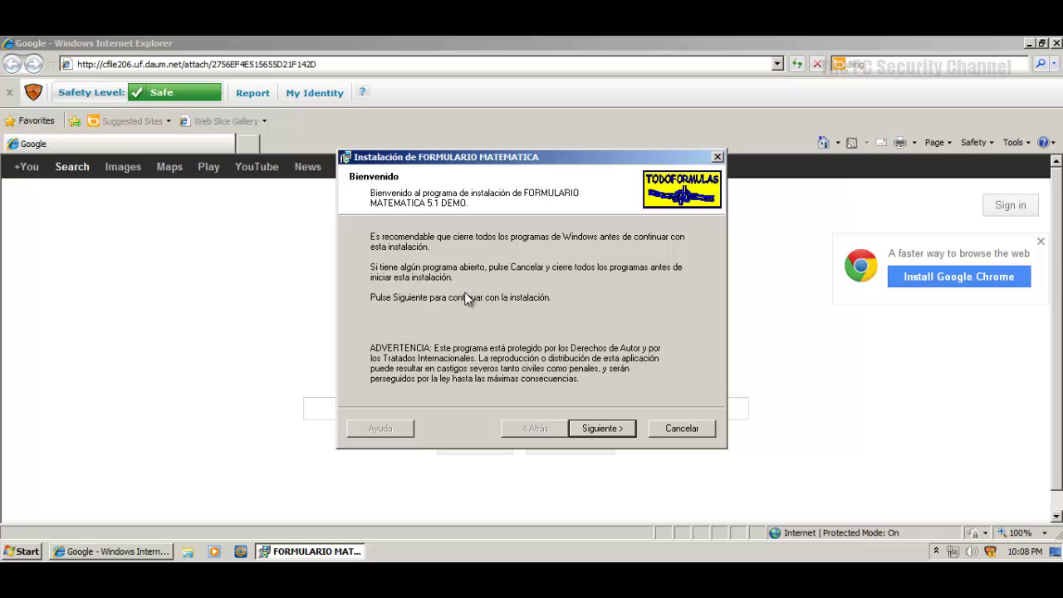
click(599, 432)
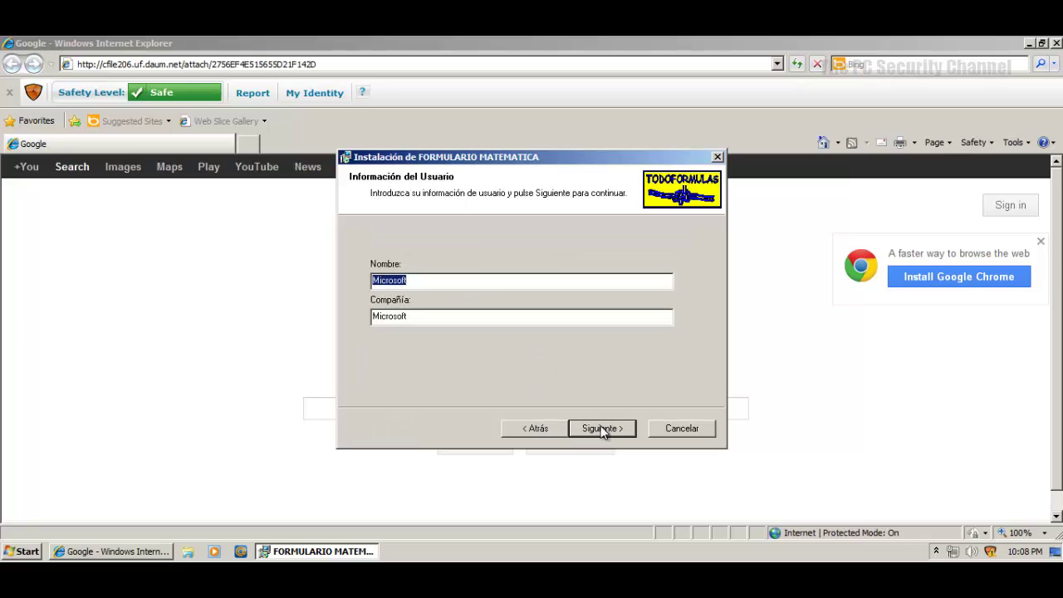
click(555, 426)
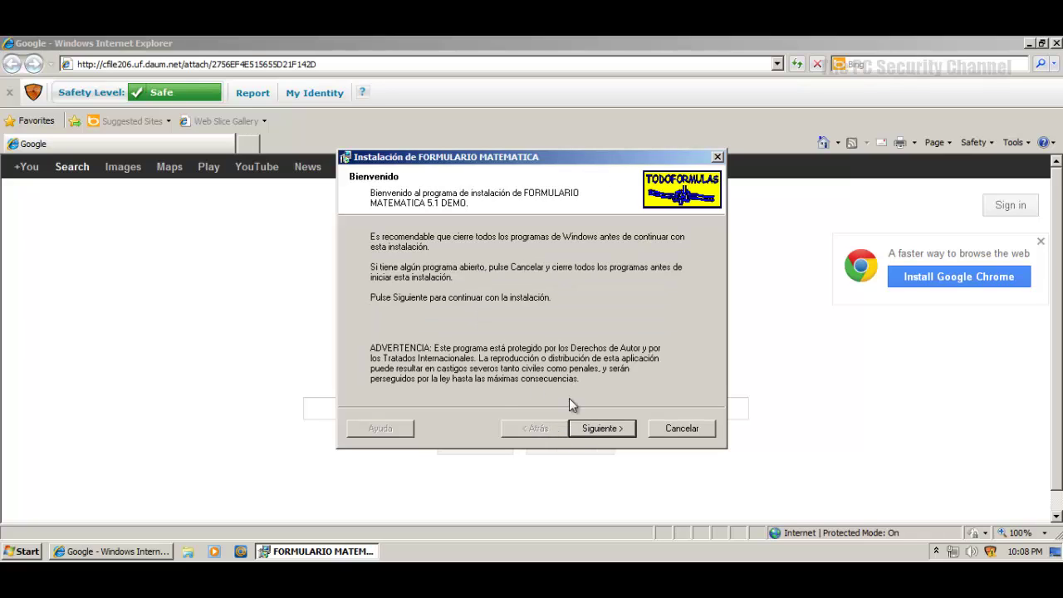
click(608, 431)
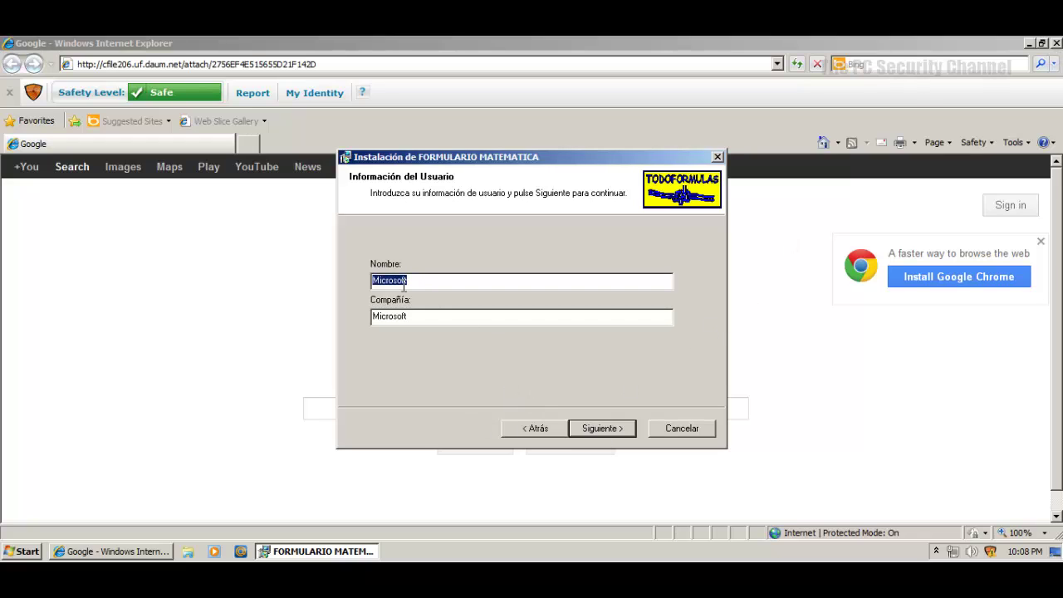
click(539, 428)
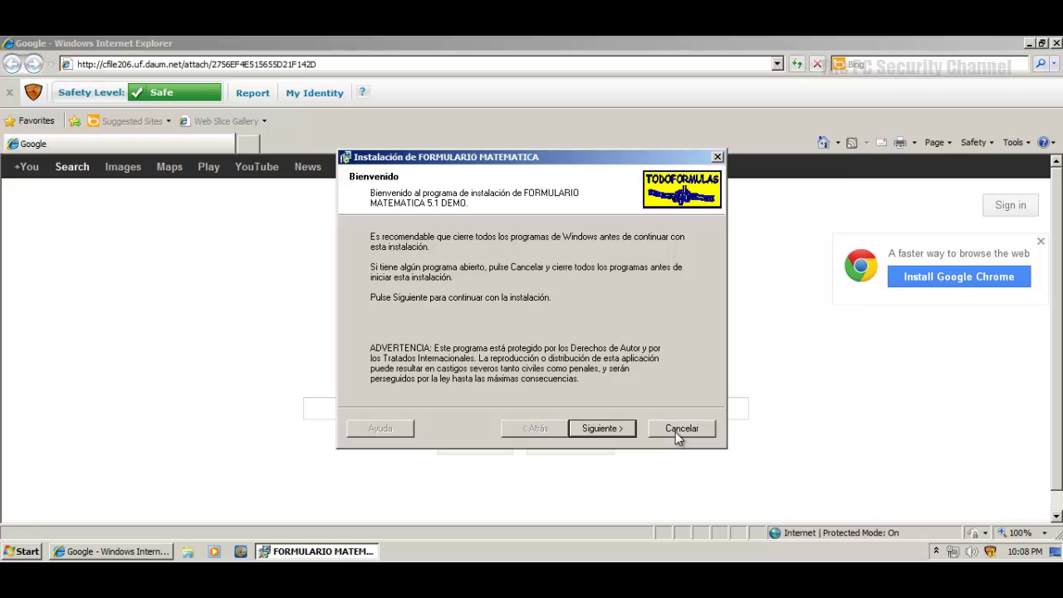
click(600, 427)
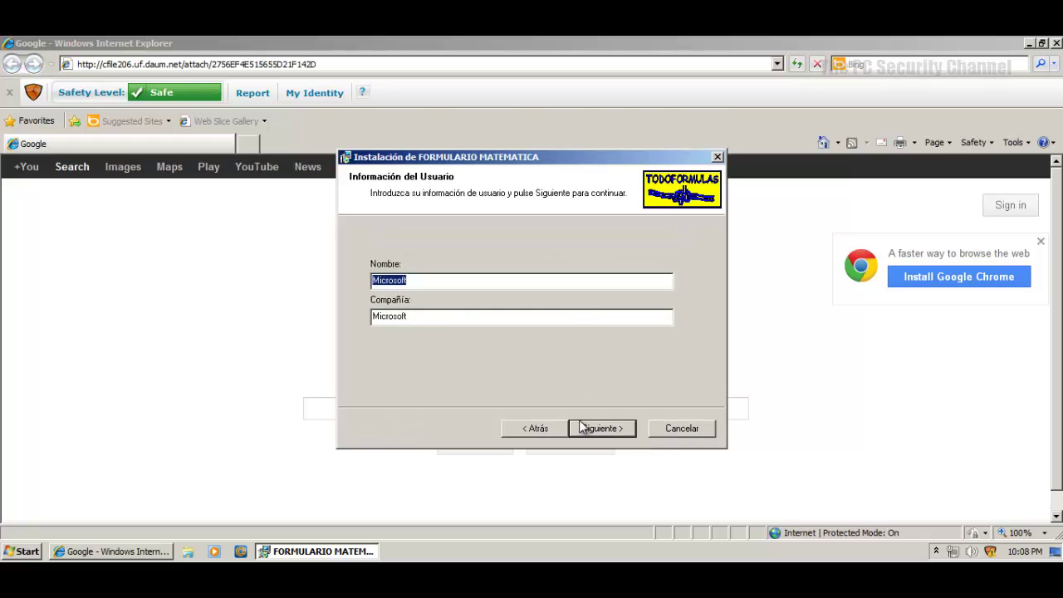
click(623, 428)
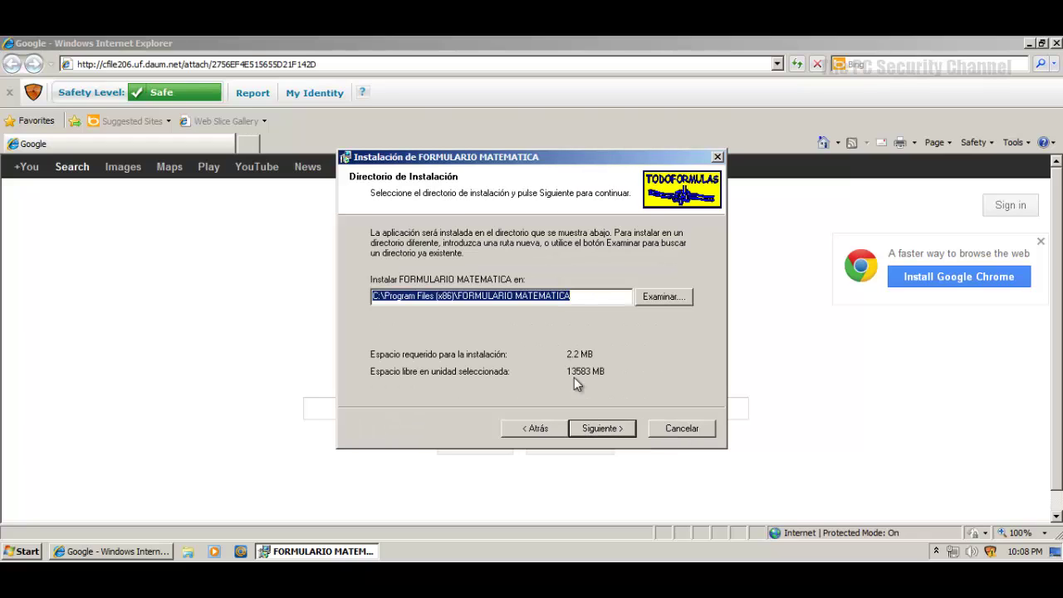
click(595, 431)
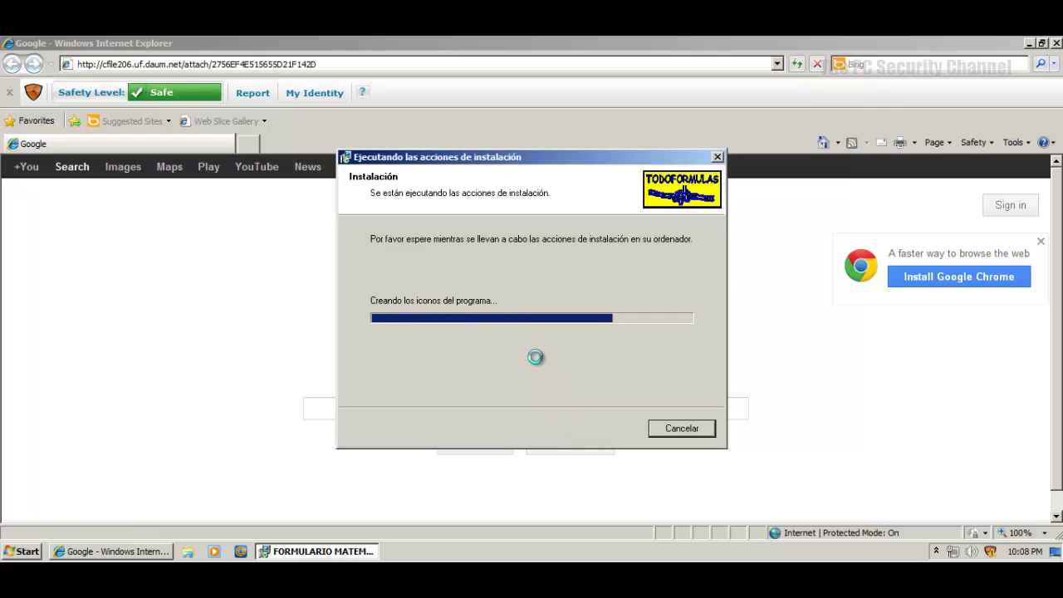
- Close the installer and Internet Explorer, then open the CCE folder and select KillSwitch
click(601, 428)
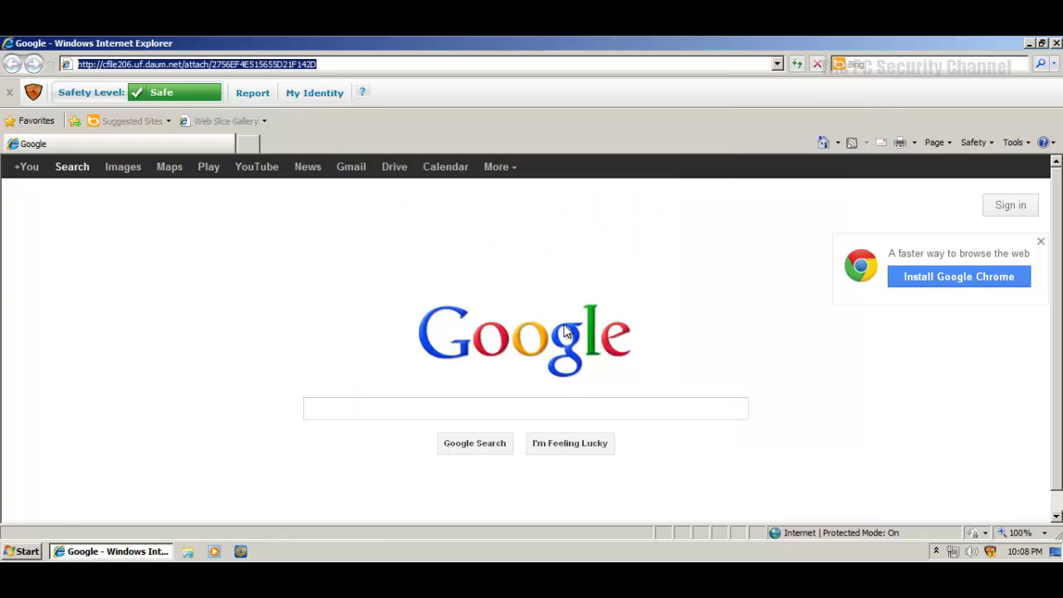
click(934, 552)
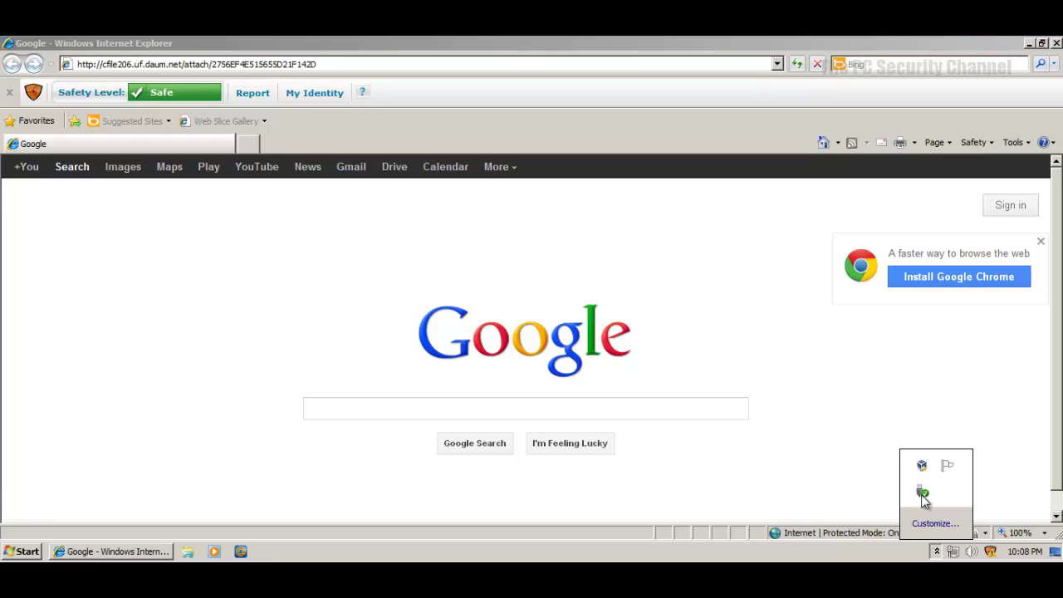
click(675, 461)
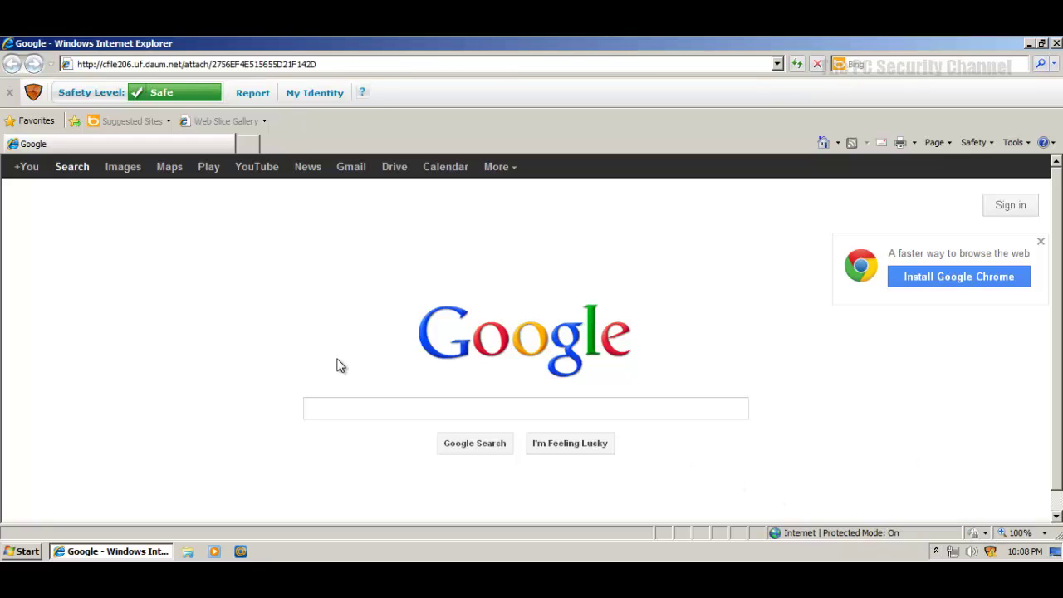
click(1056, 42)
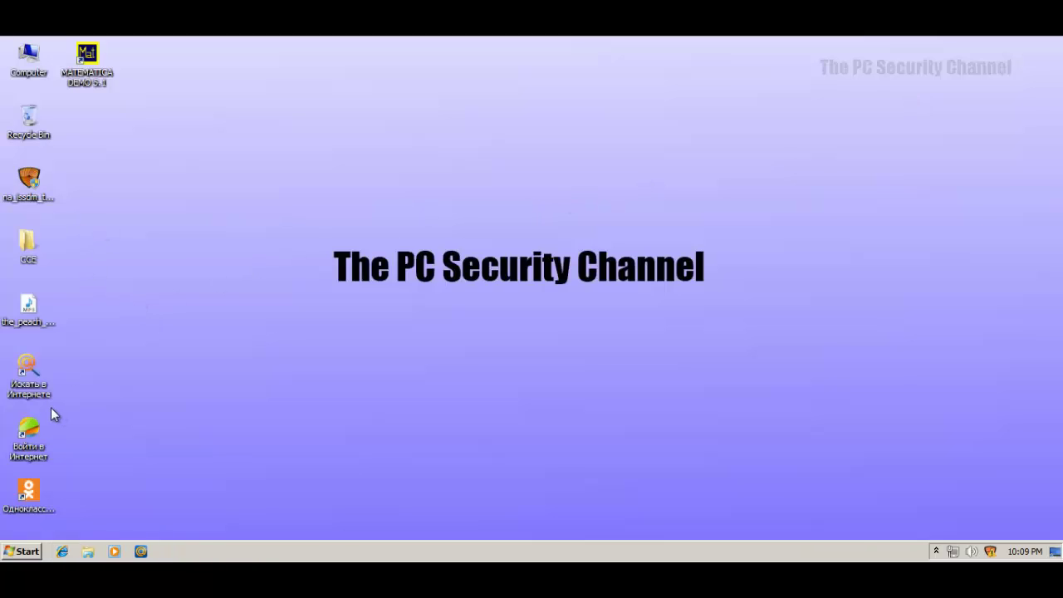
double_click(32, 256)
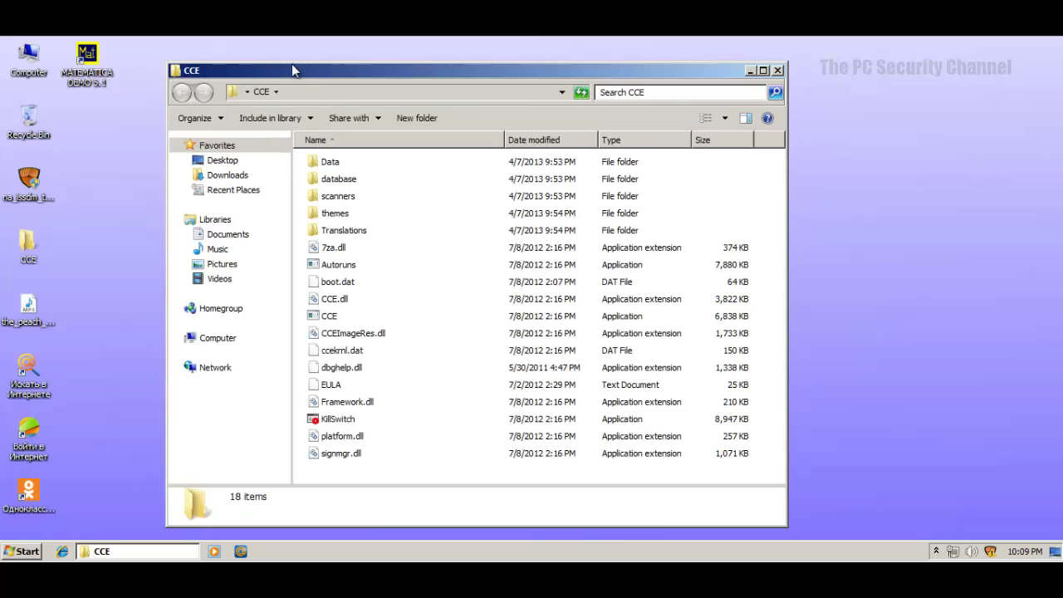
drag(292, 68, 346, 51)
click(394, 403)
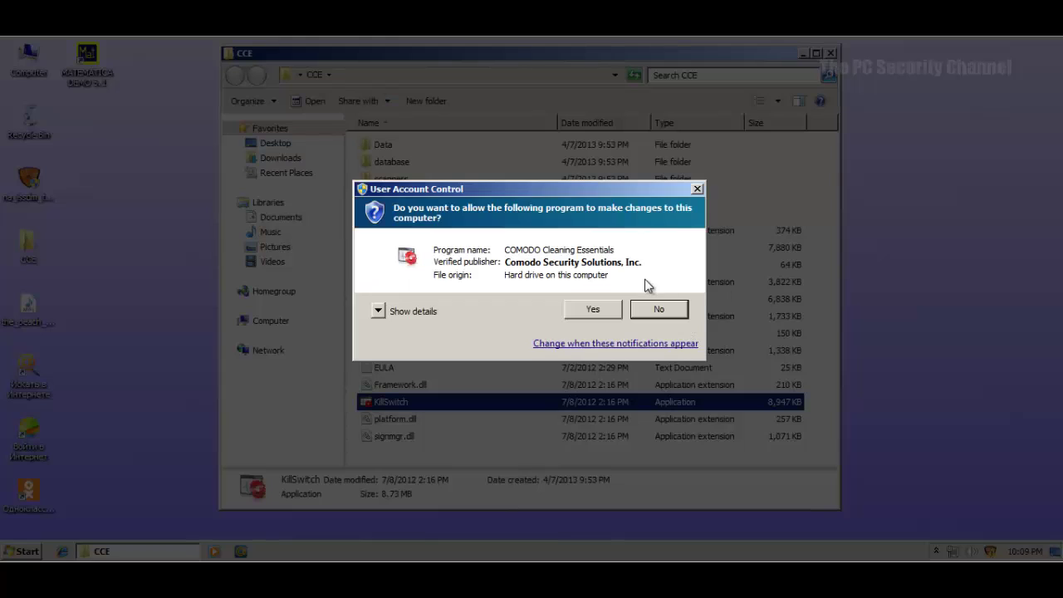
- Run KillSwitch with admin rights, close the CCE folder, and inspect VBoxService.exe
click(594, 307)
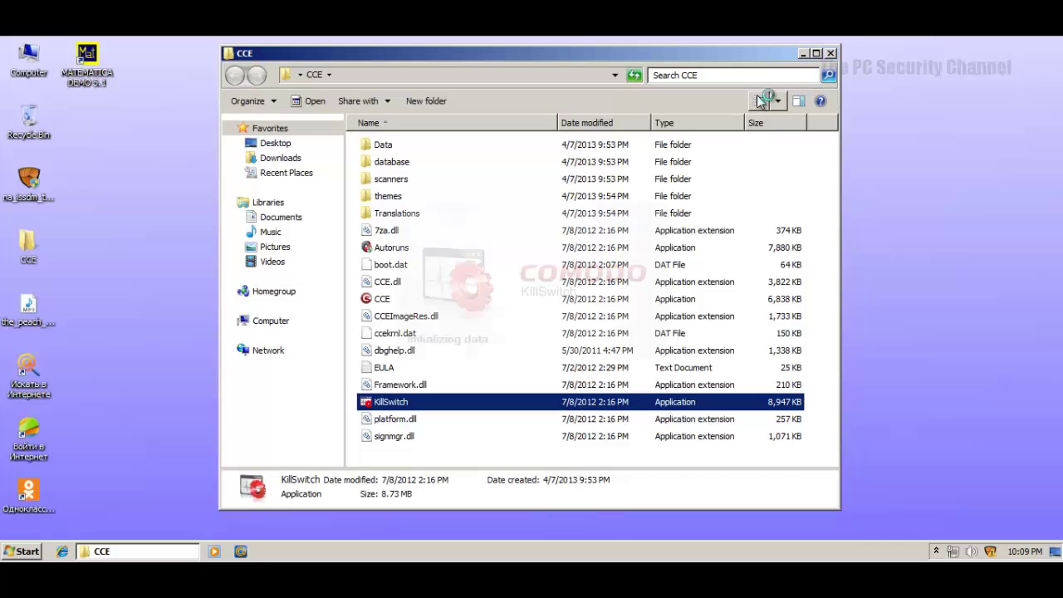
click(830, 52)
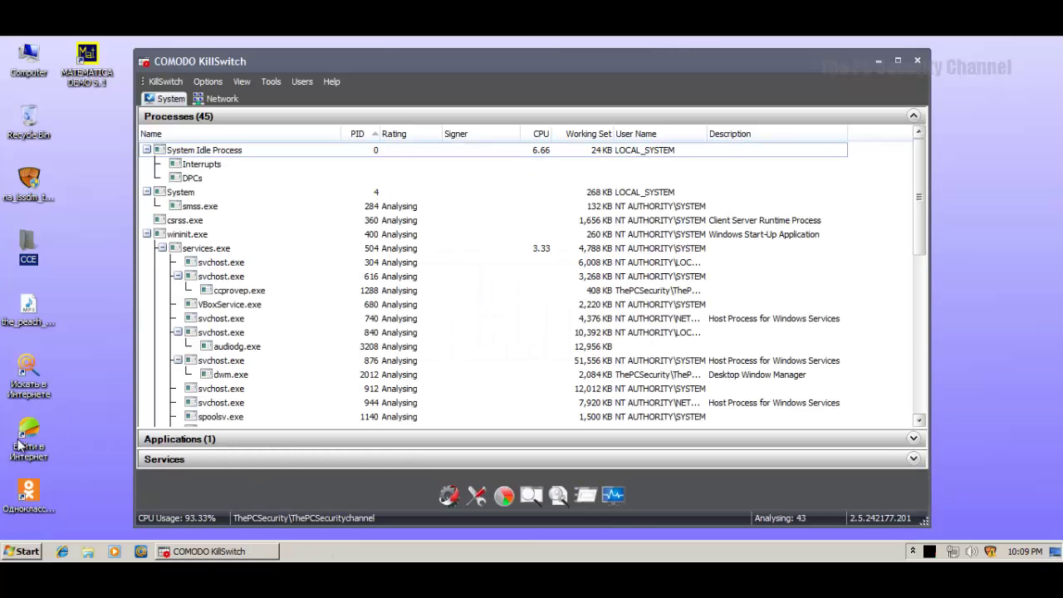
click(295, 306)
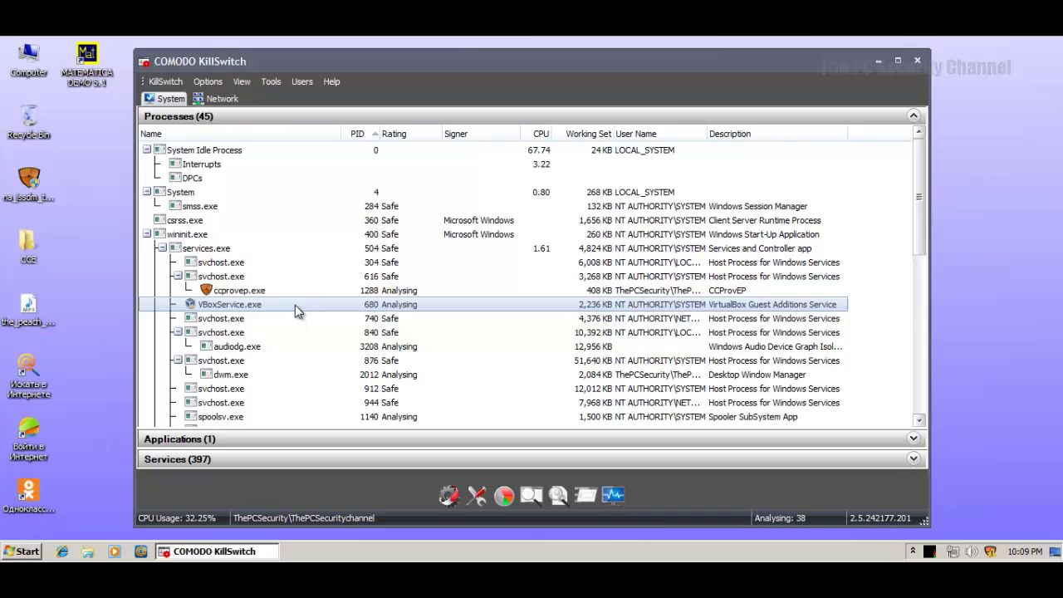
scroll(274, 307, down, 8)
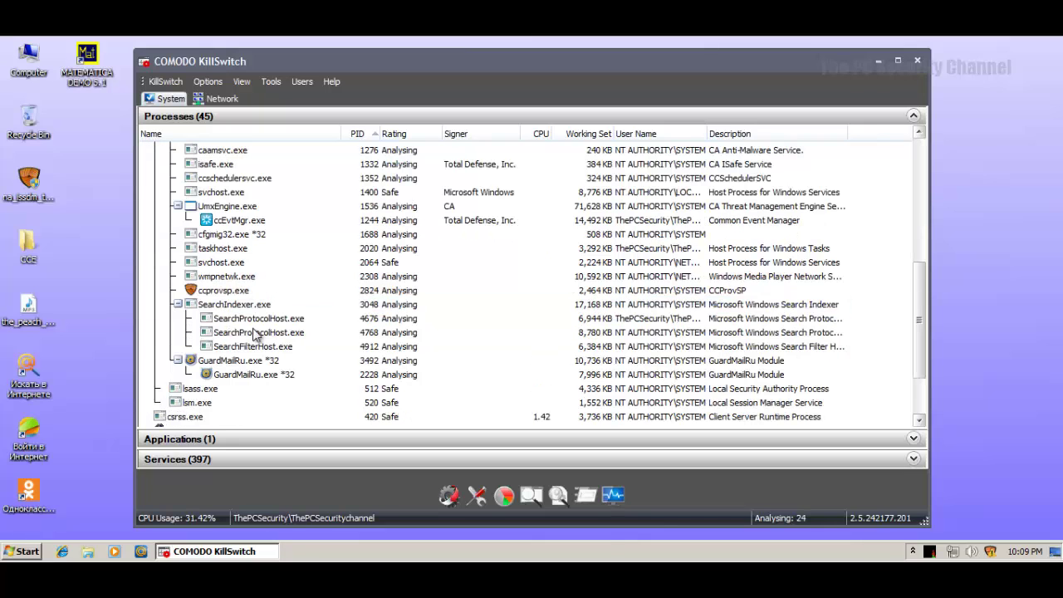
scroll(246, 335, down, 1)
- Inspect the parent and child GuardMailRu.exe processes and MailRuUpdater.exe
click(235, 333)
click(232, 320)
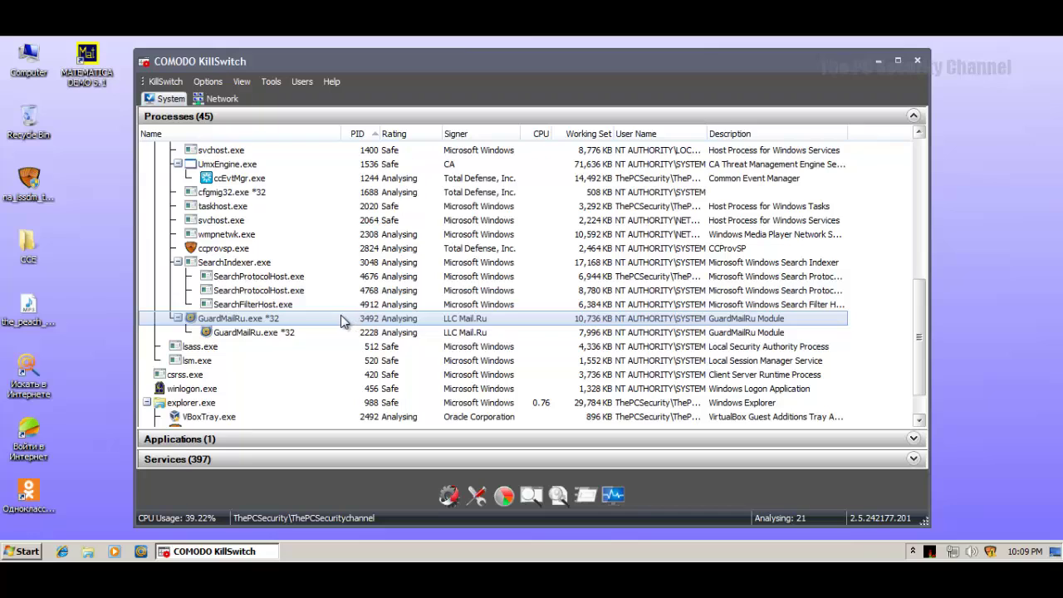
click(266, 333)
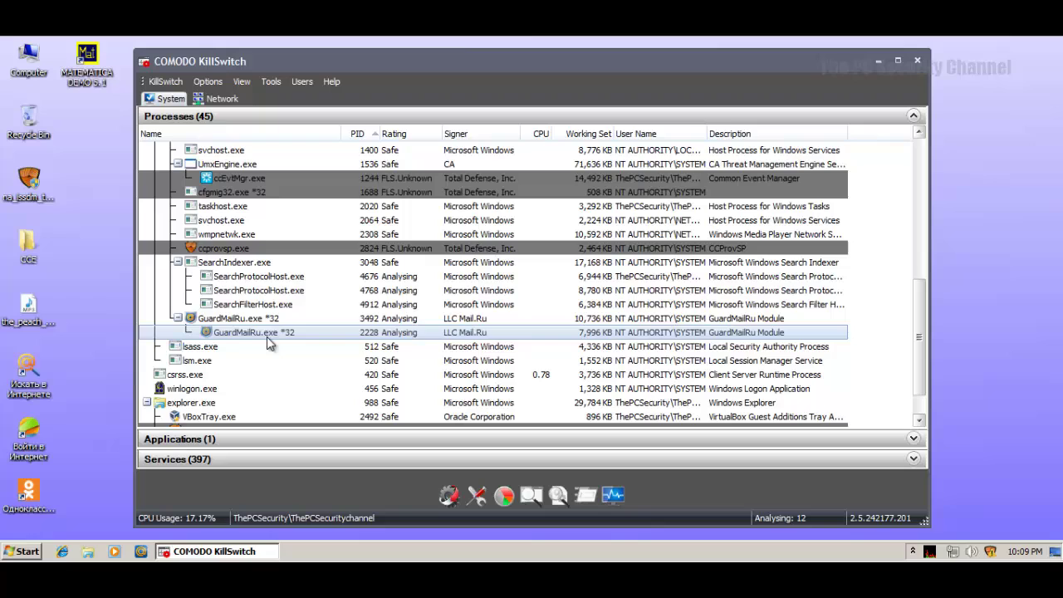
scroll(191, 332, down, 1)
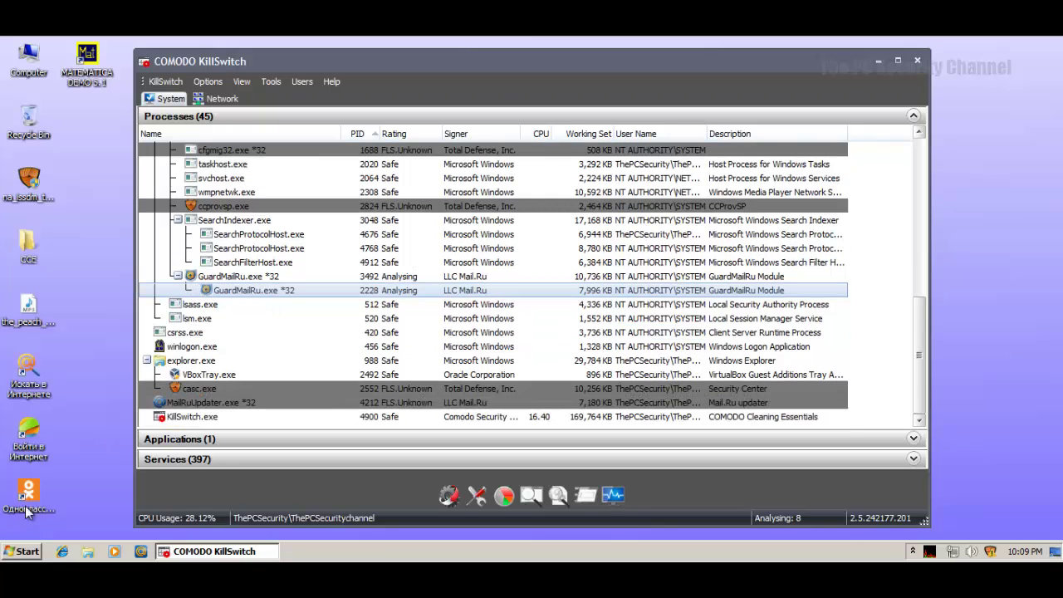
click(202, 406)
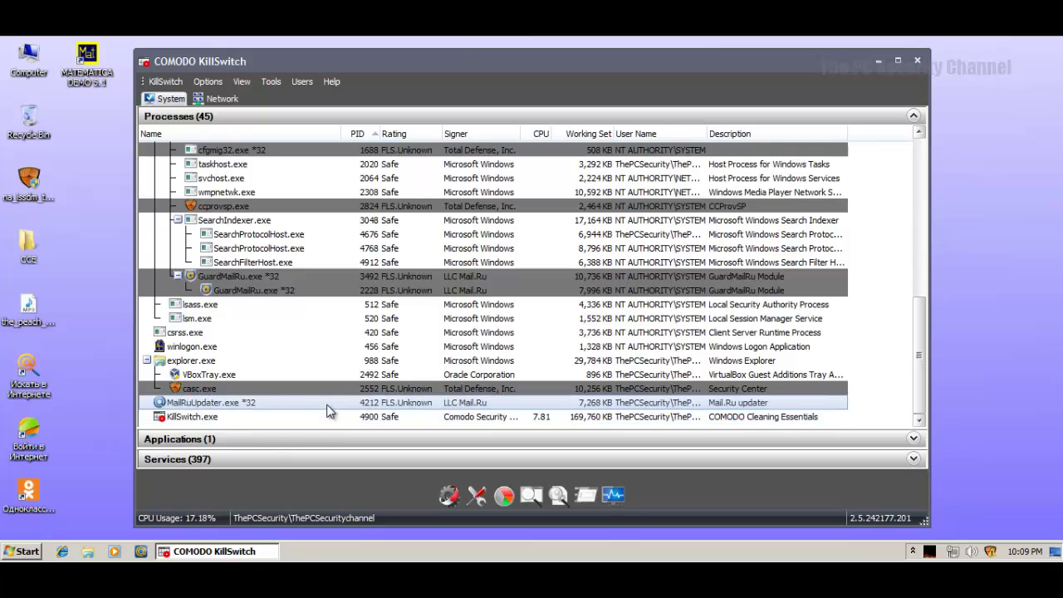
- Inspect the UmxEngine.exe, cfgmig32.exe and wmpnetwk.exe process entries
scroll(249, 309, up, 1)
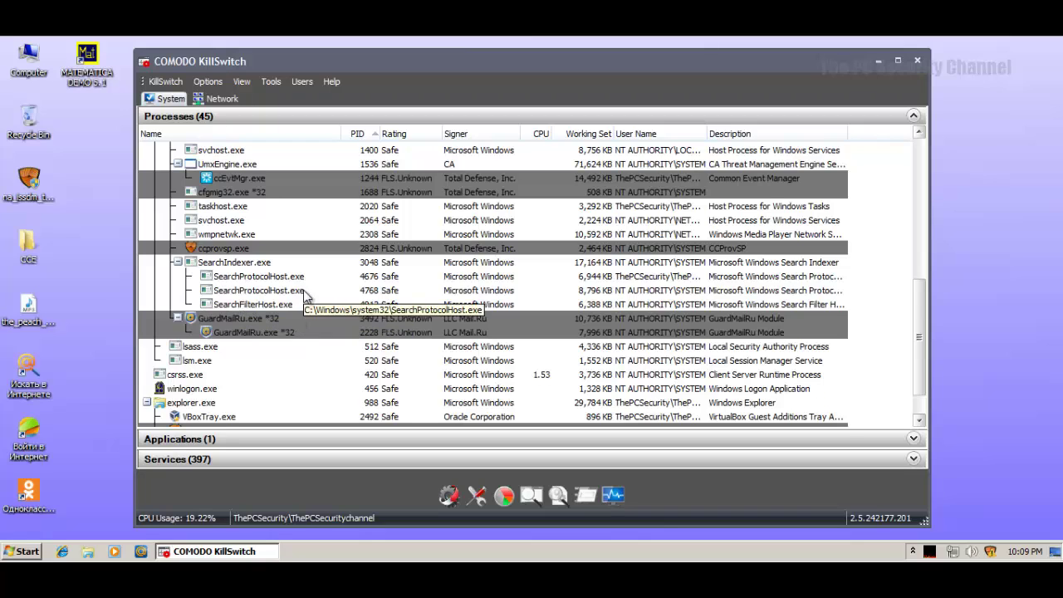
scroll(282, 324, up, 2)
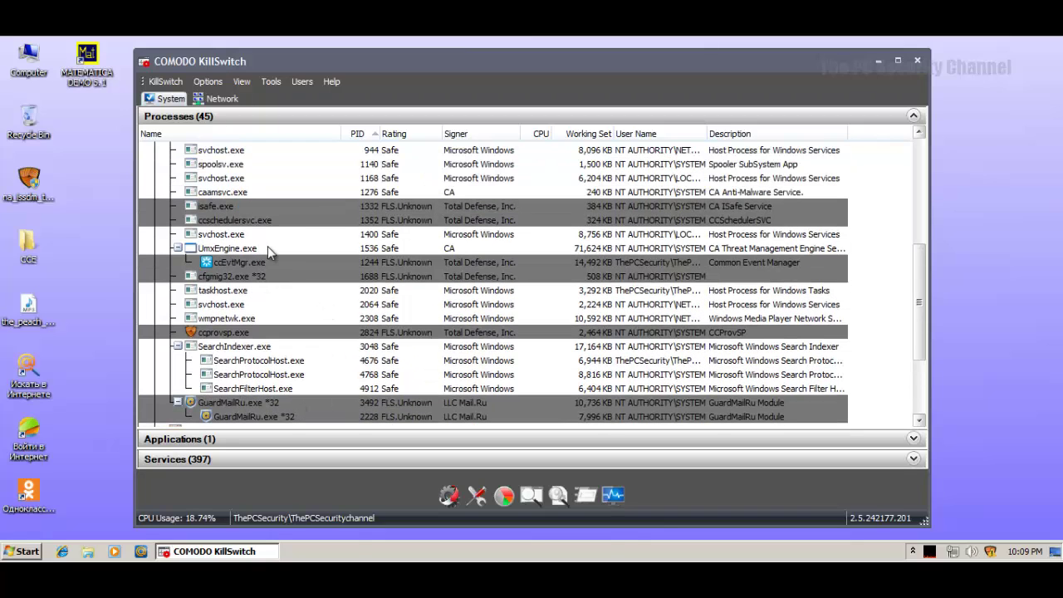
click(267, 247)
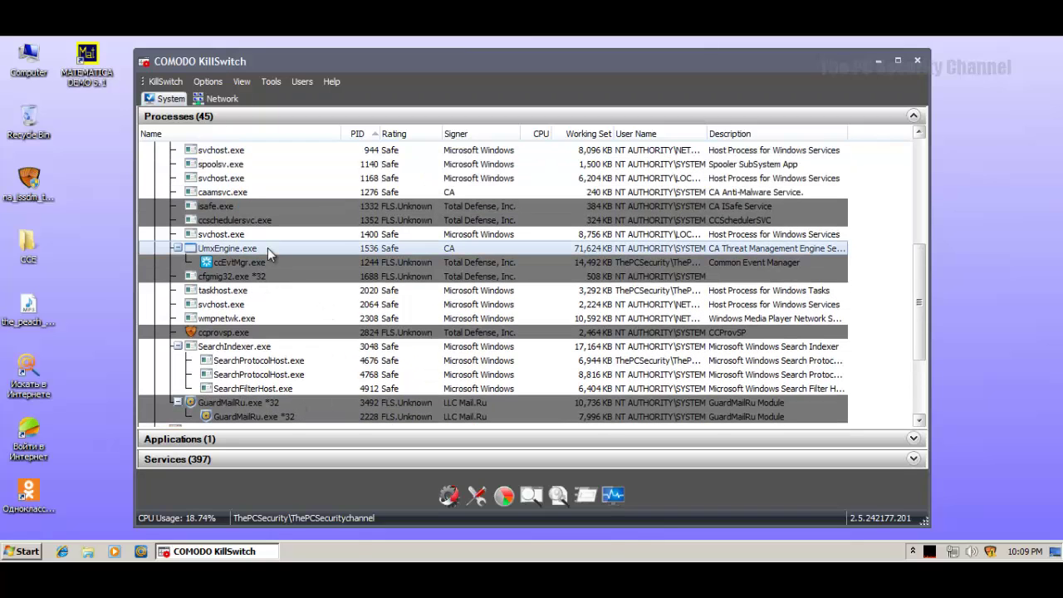
click(211, 281)
click(245, 319)
- Scroll through all 44 processes to review their Safe and FLS.Unknown ratings
scroll(243, 309, up, 2)
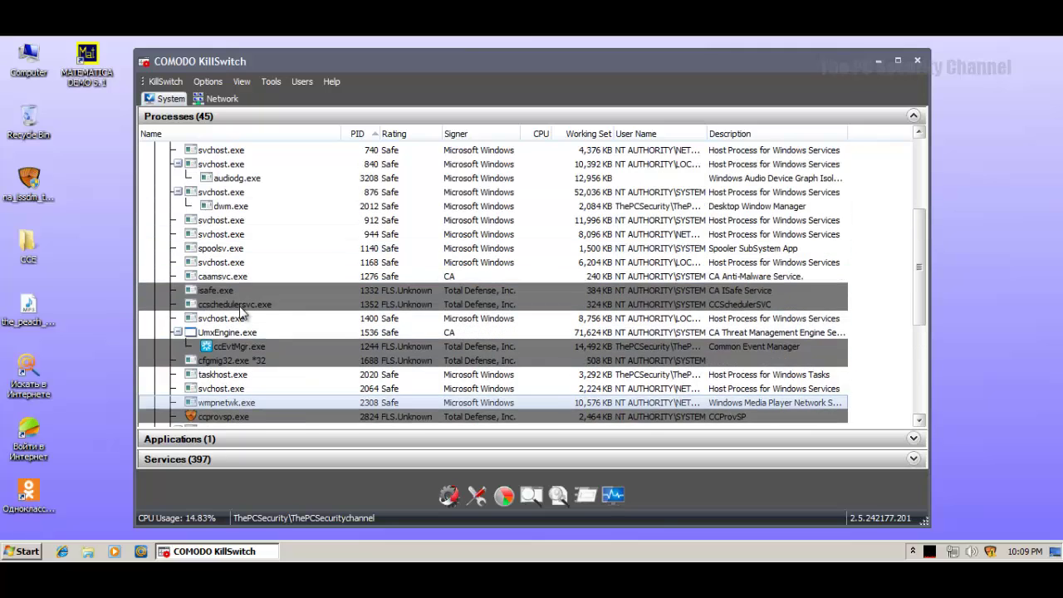
scroll(243, 311, up, 4)
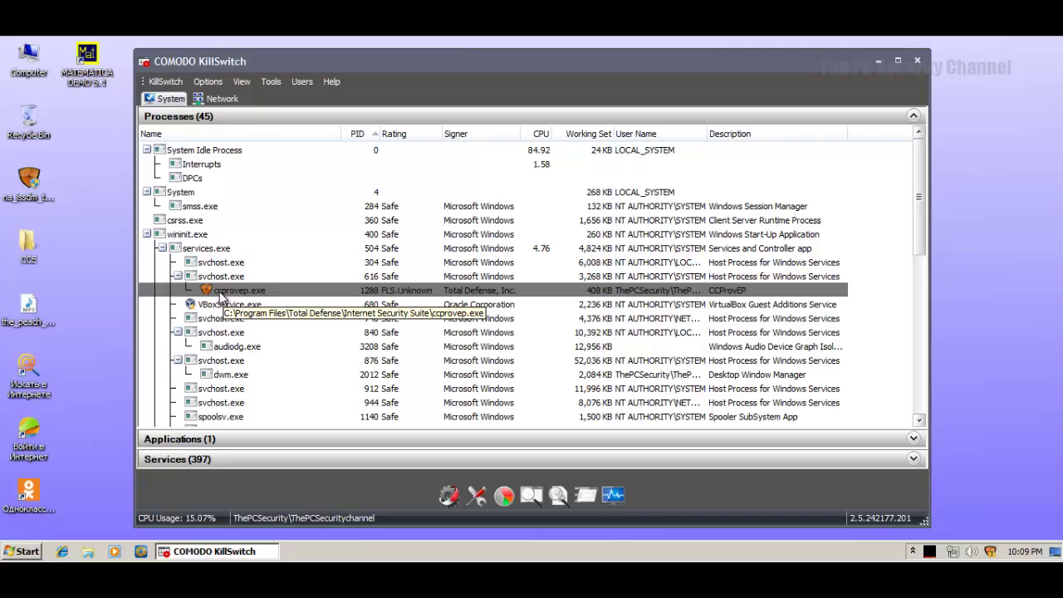
scroll(303, 321, down, 3)
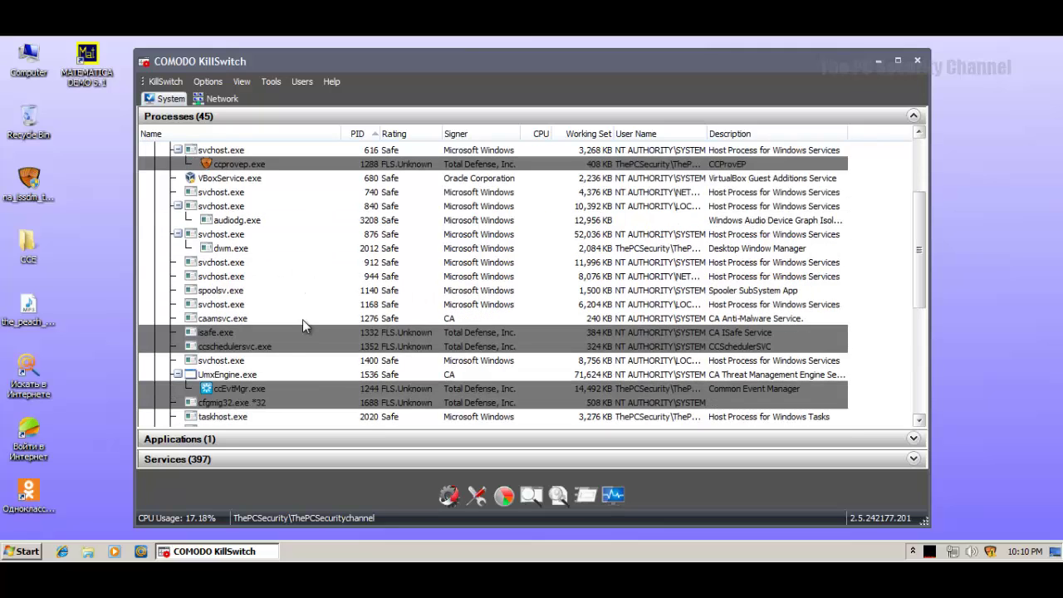
scroll(302, 319, down, 5)
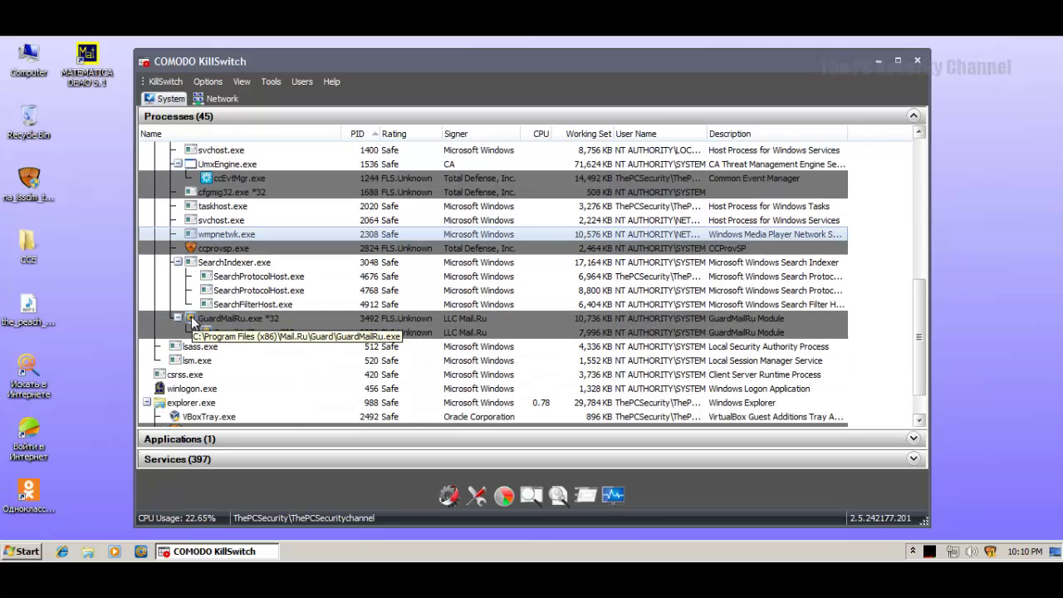
scroll(250, 299, down, 1)
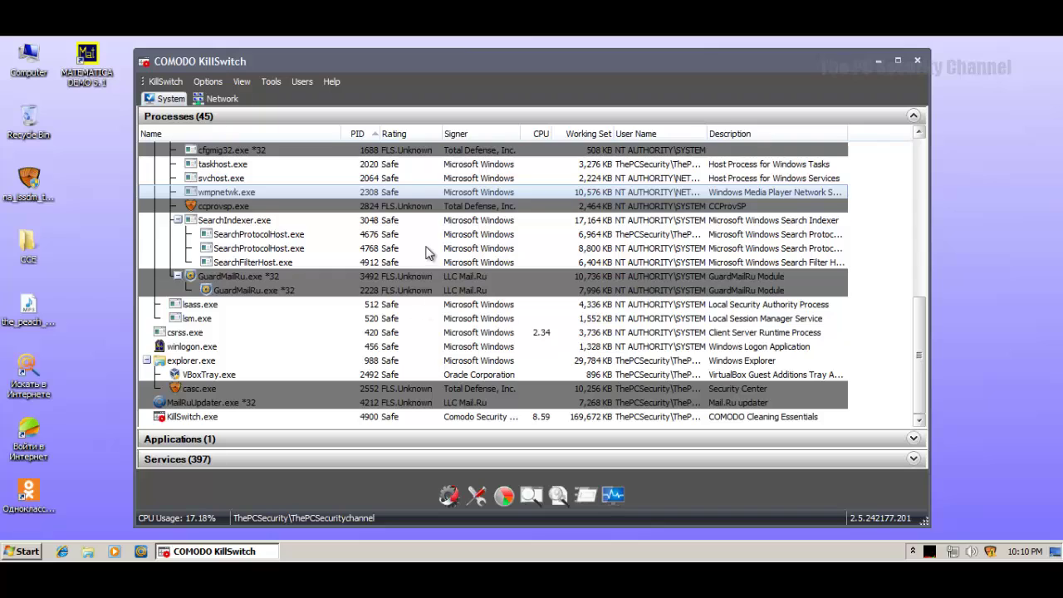
scroll(407, 254, up, 1)
scroll(407, 253, down, 1)
scroll(405, 254, up, 8)
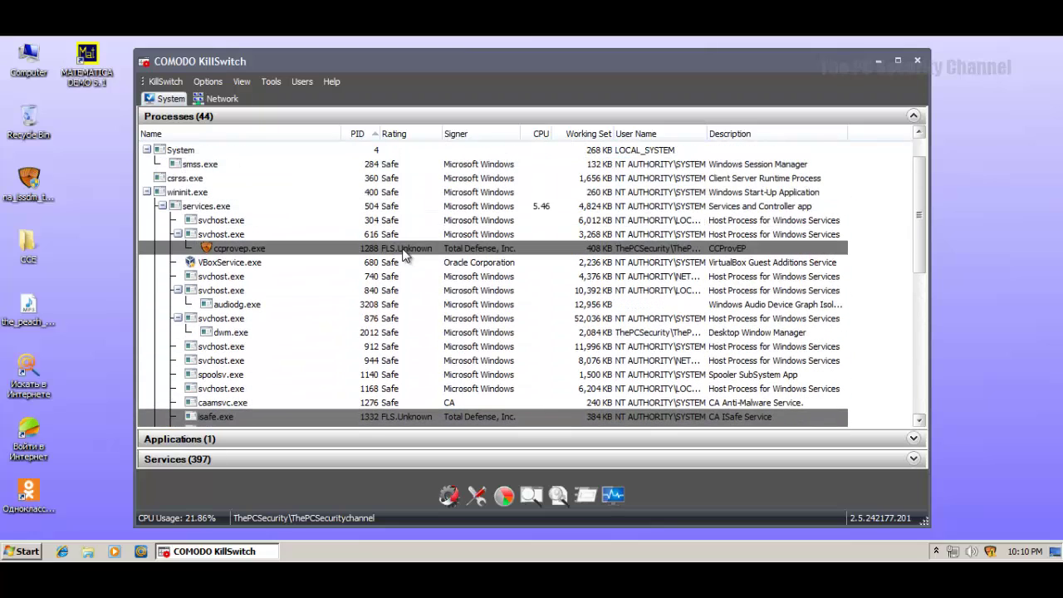
scroll(390, 251, down, 5)
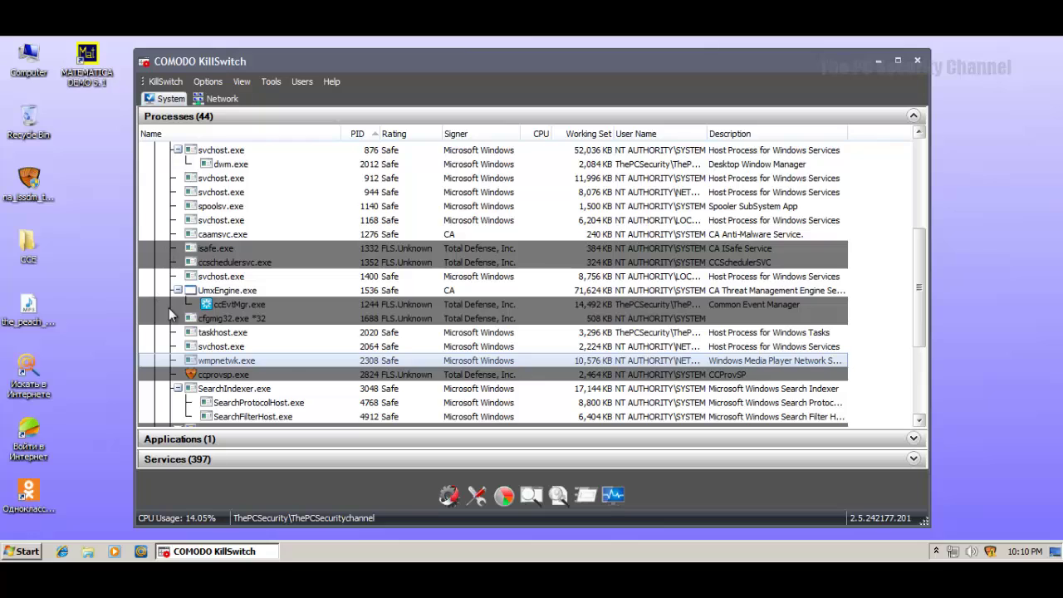
scroll(177, 320, down, 1)
scroll(176, 320, down, 1)
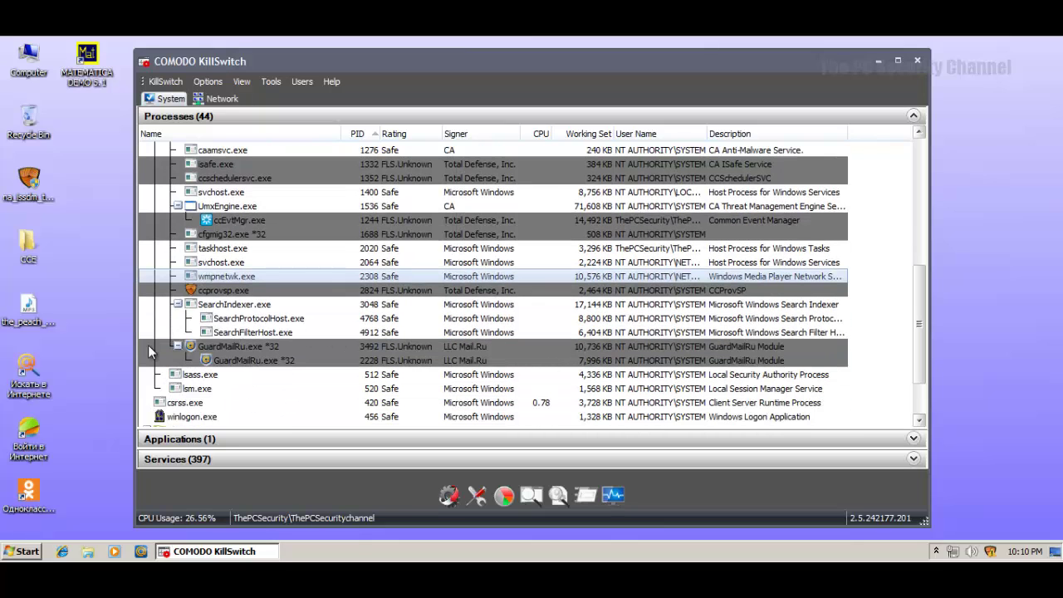
- Close KillSwitch and the Malwarebytes scan log, then dismiss the scan-complete message
click(912, 58)
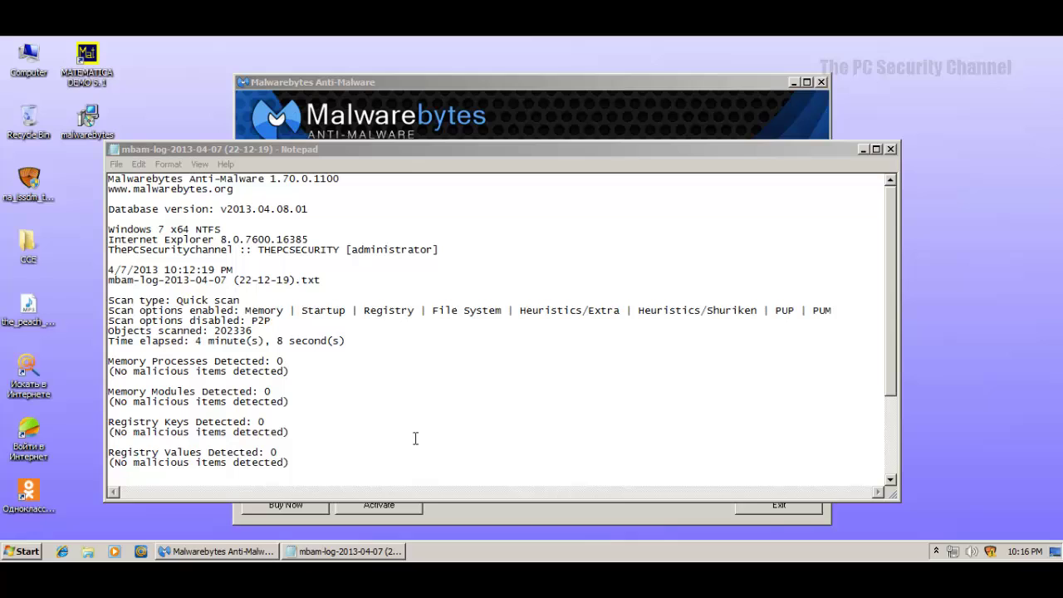
key(alt+Tab)
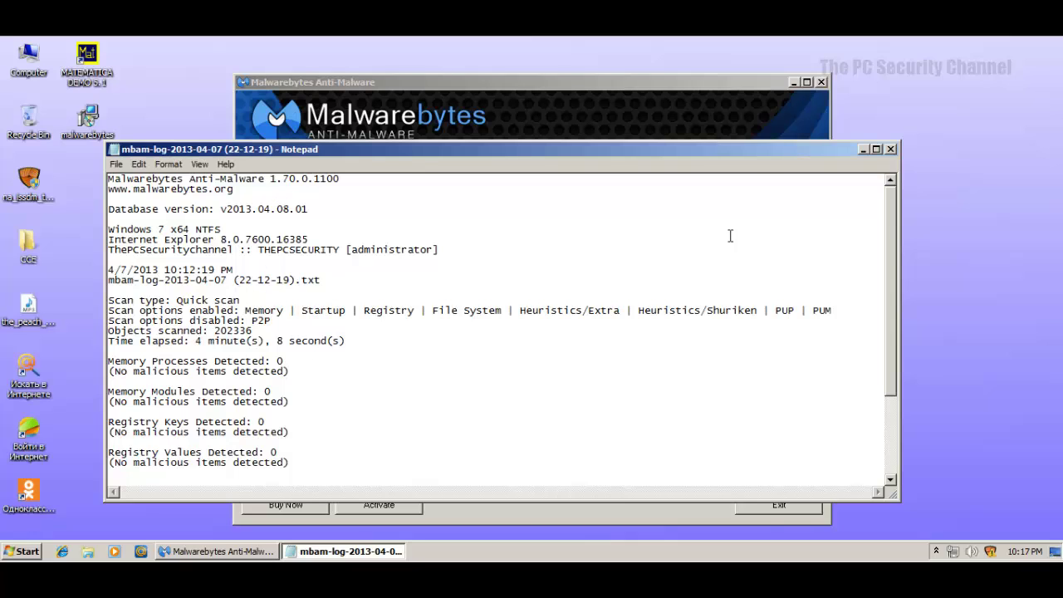
click(890, 149)
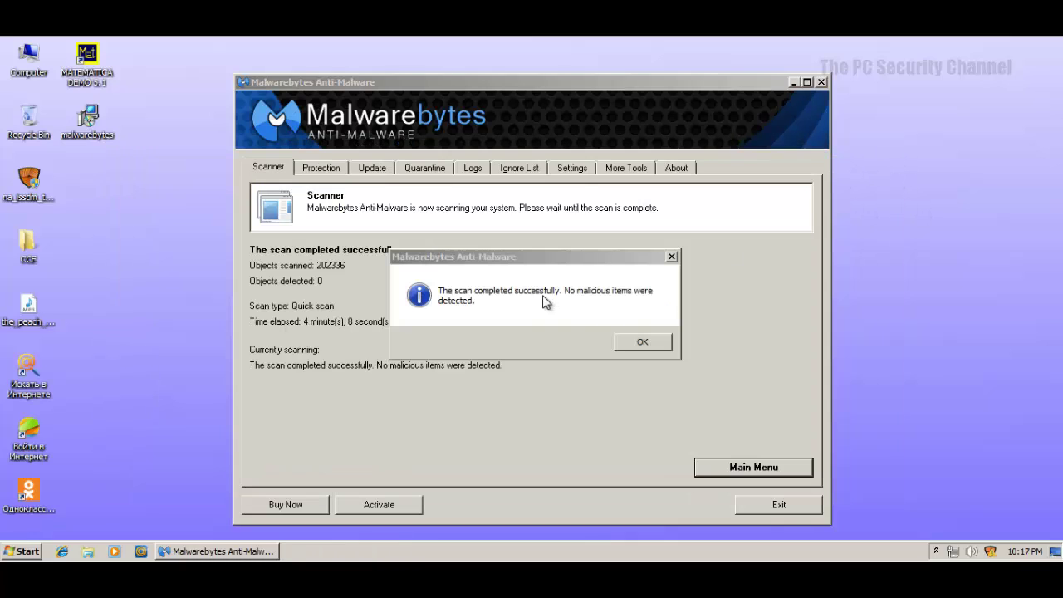
click(642, 342)
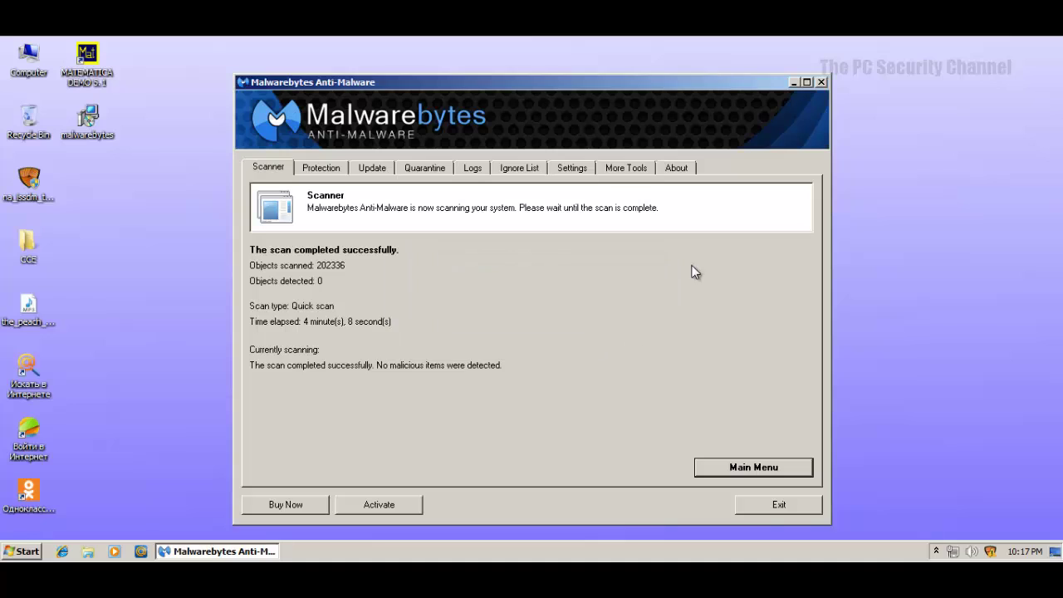
- Close Malwarebytes and view HitmanPro's Worm.Kolabc!IK details for Formulario_Matematica_V5_1_SHTOD.exe
click(821, 84)
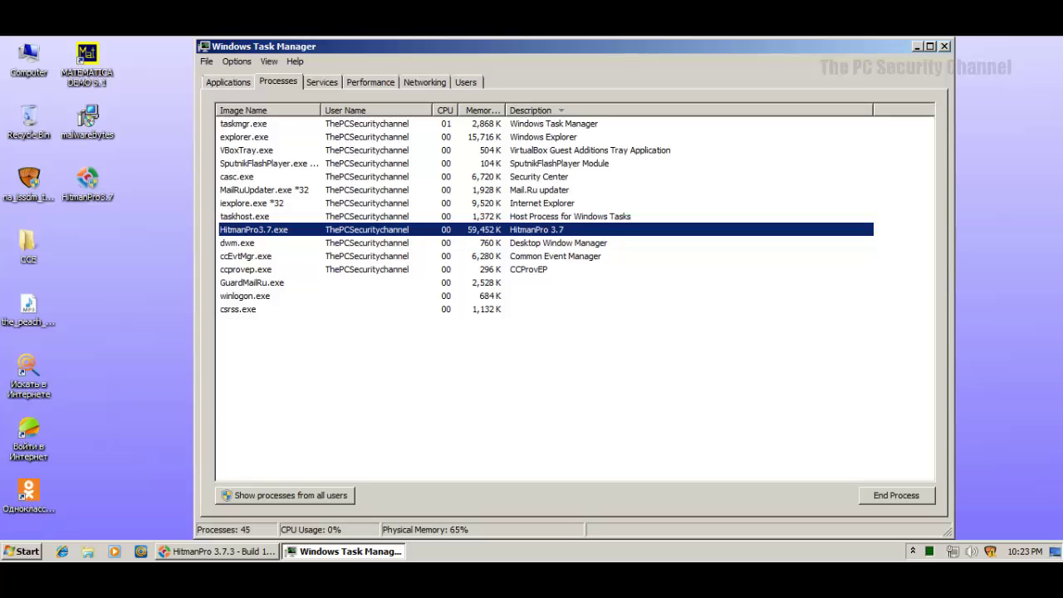
click(221, 553)
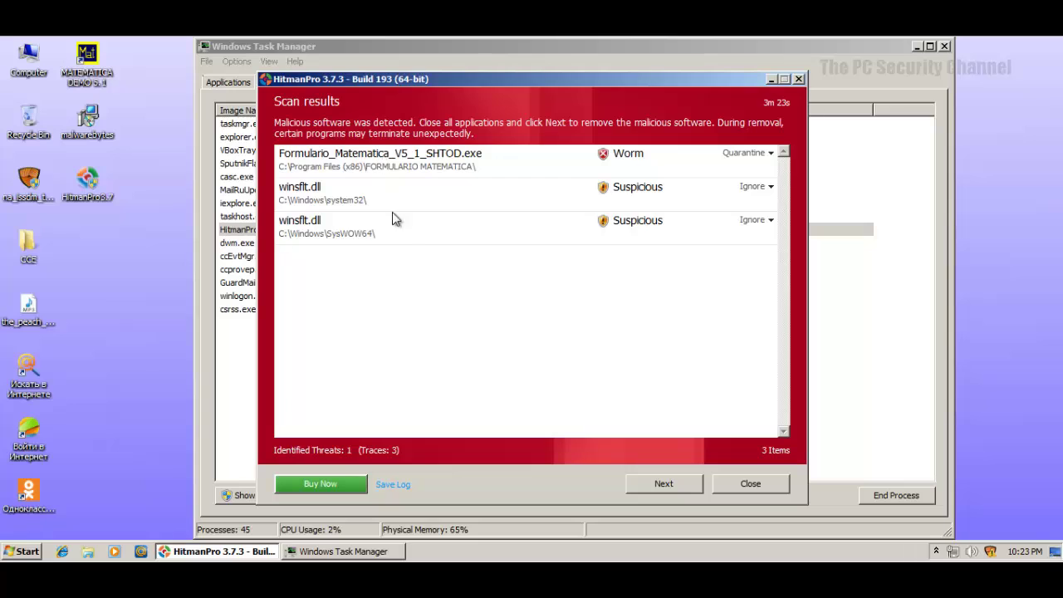
click(365, 159)
click(329, 167)
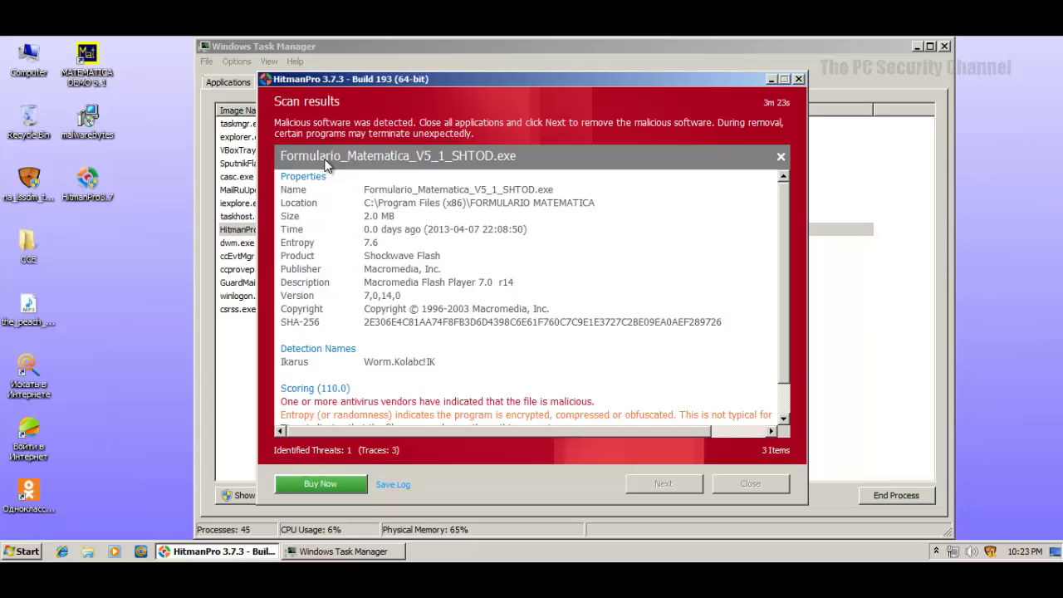
drag(369, 357, 448, 358)
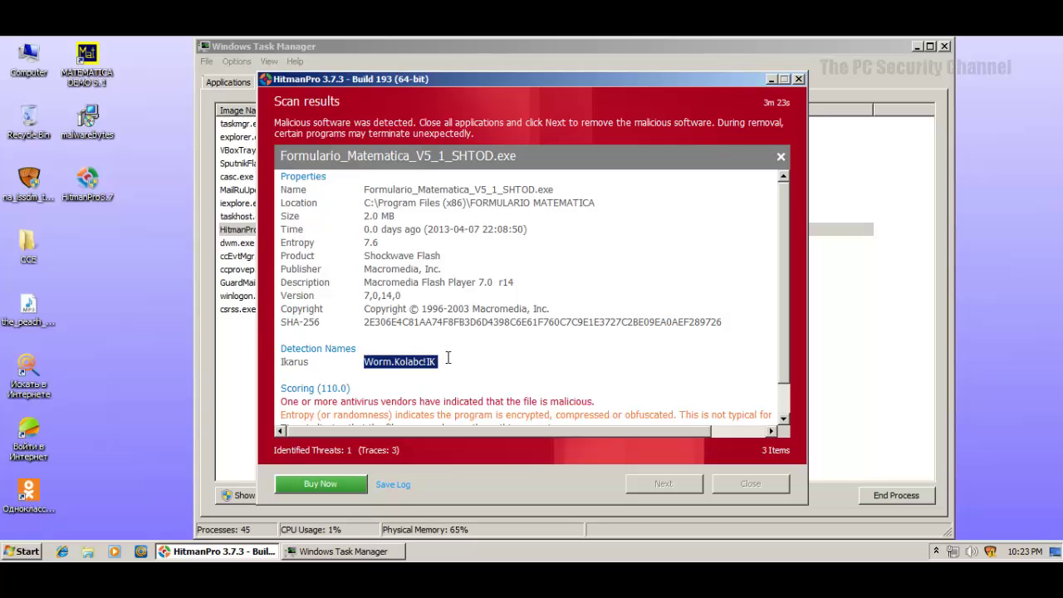
click(448, 357)
click(781, 156)
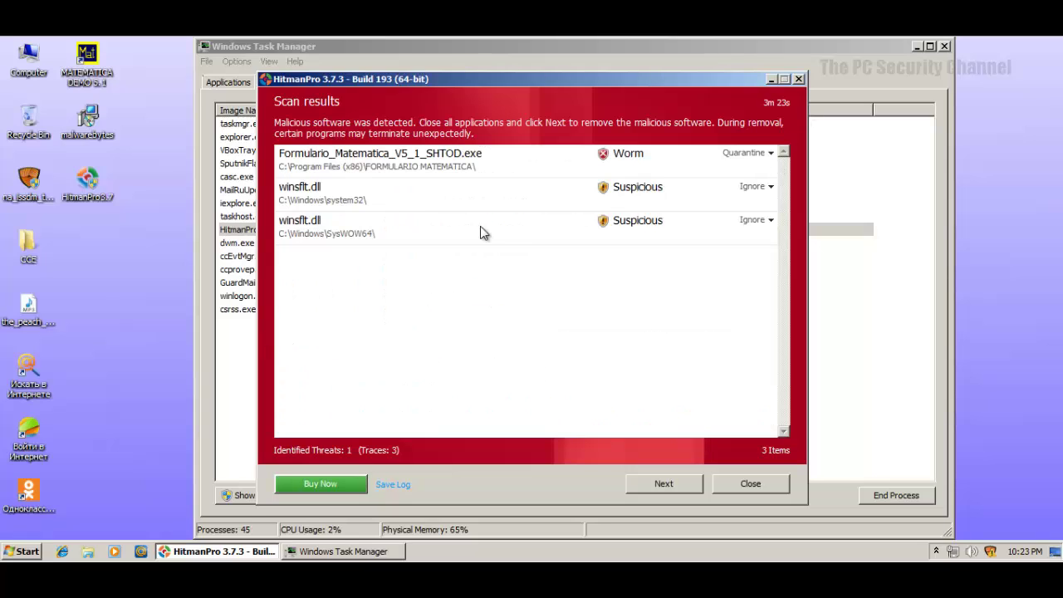
- Review the suspicious system32 and SysWOW64 winsflt.dll entries, then close HitmanPro
click(393, 196)
click(392, 229)
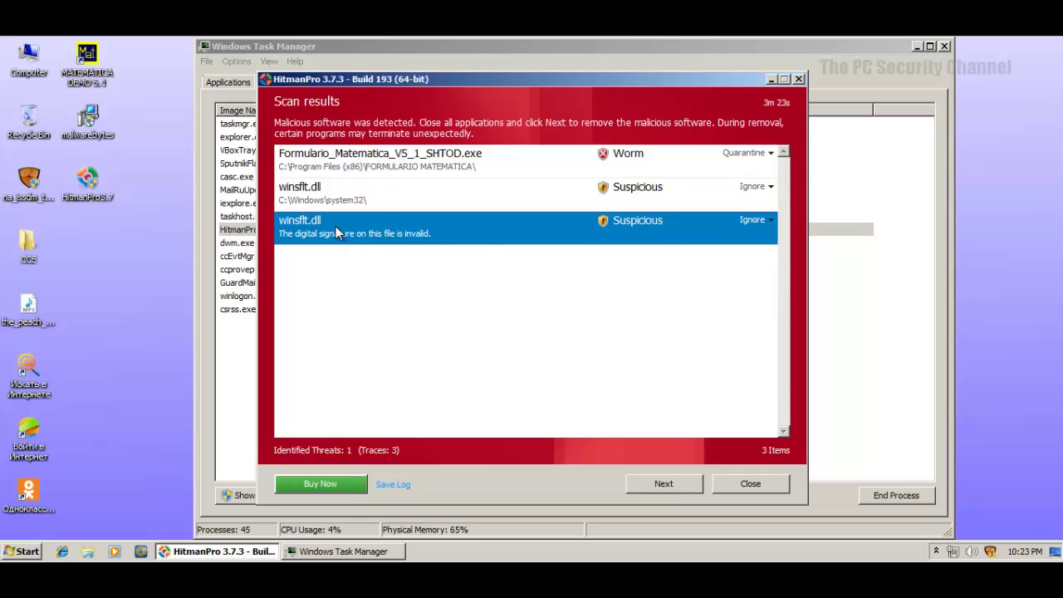
click(340, 204)
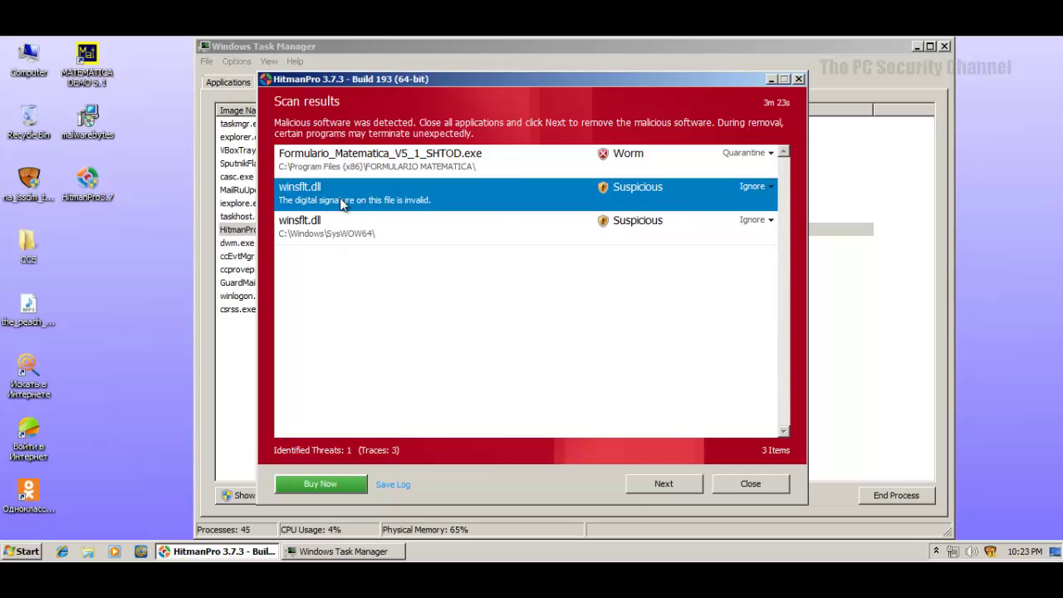
click(803, 80)
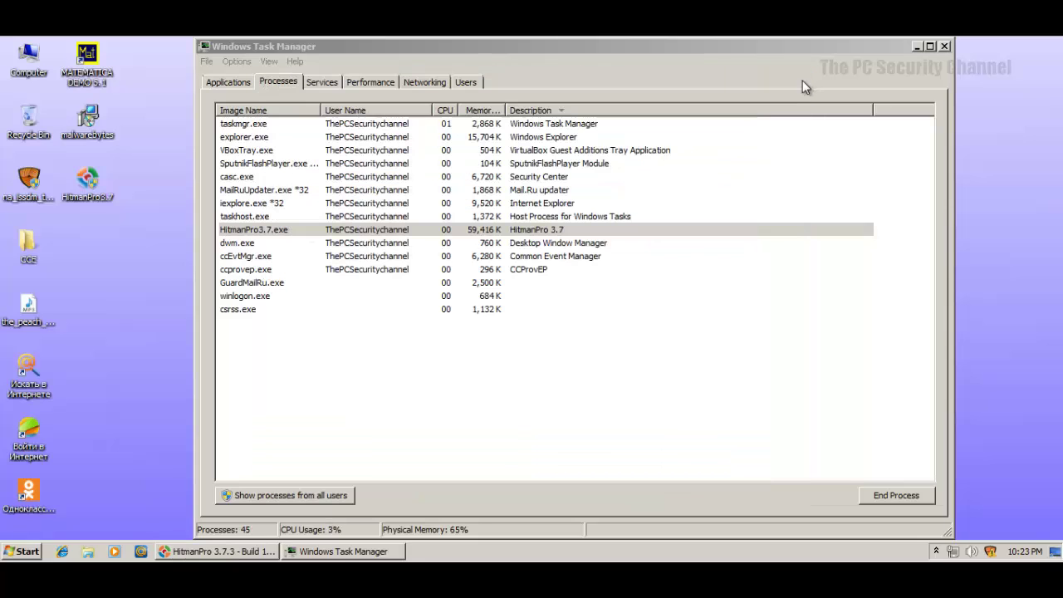
- Show processes from all users and widen the Image Name column
click(276, 492)
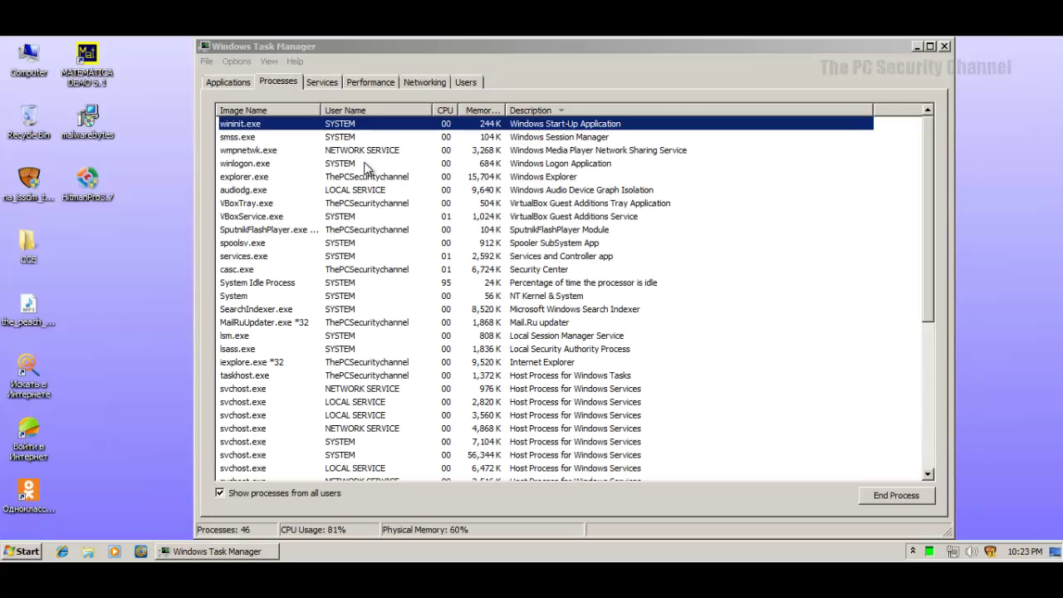
click(279, 230)
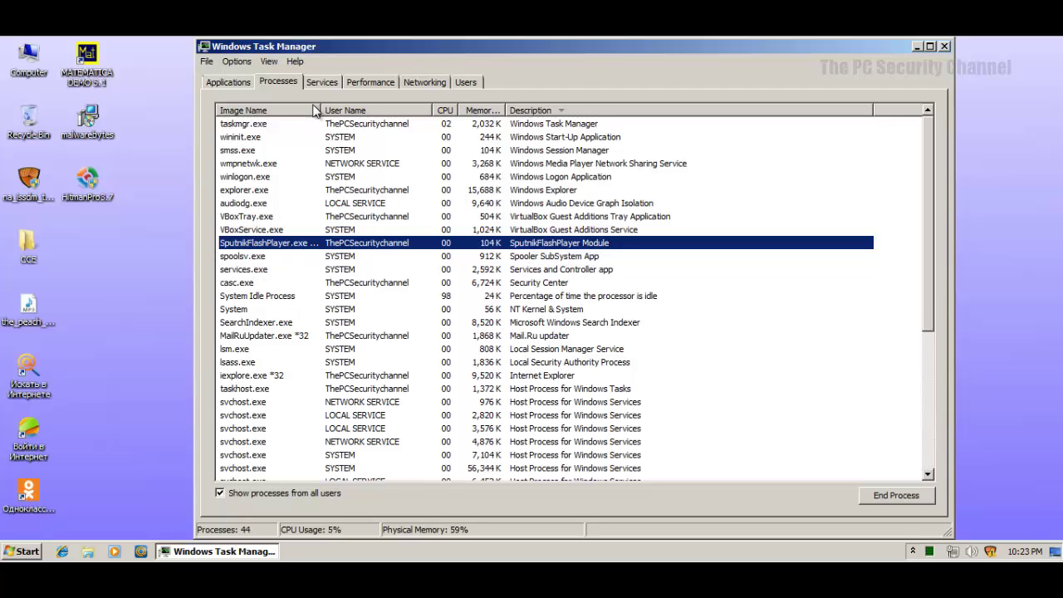
drag(318, 105, 353, 105)
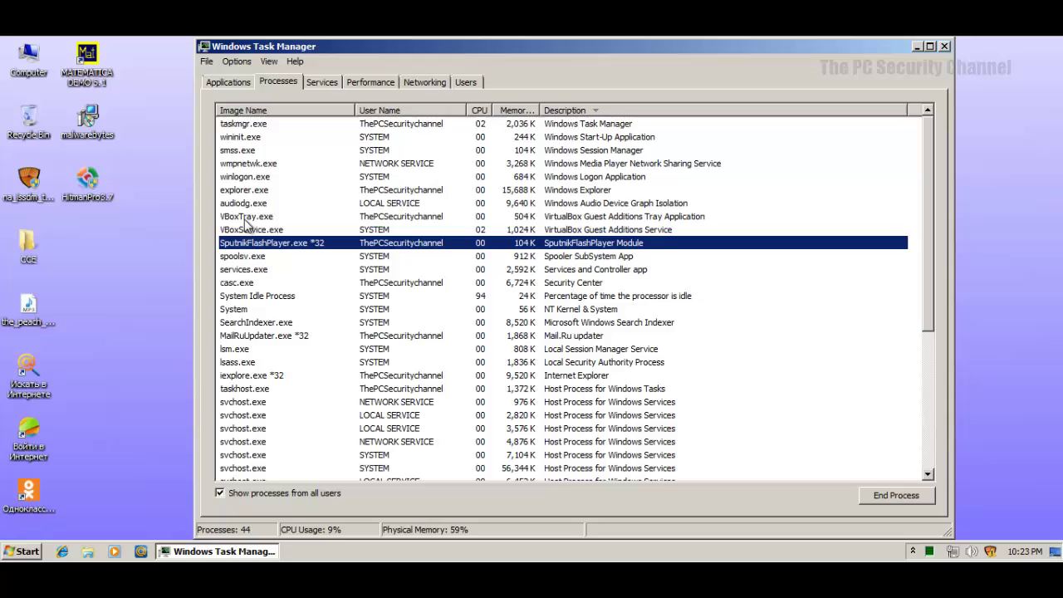
click(256, 281)
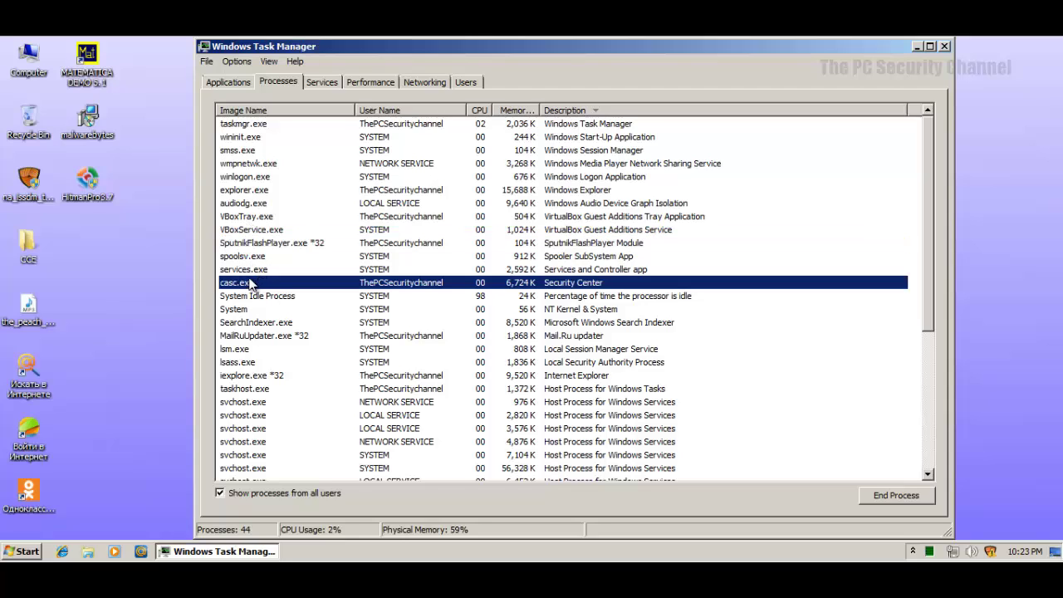
- Inspect MailRuUpdater.exe *32 and both GuardMailRu.exe *32 processes among the list
scroll(292, 242, down, 2)
click(278, 243)
click(284, 269)
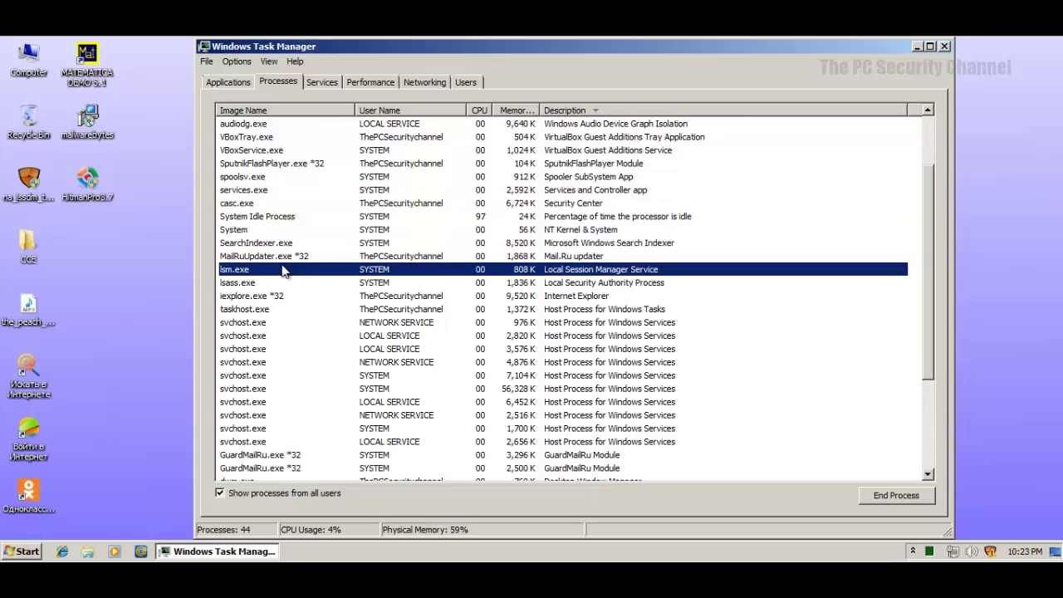
click(319, 258)
scroll(374, 356, down, 4)
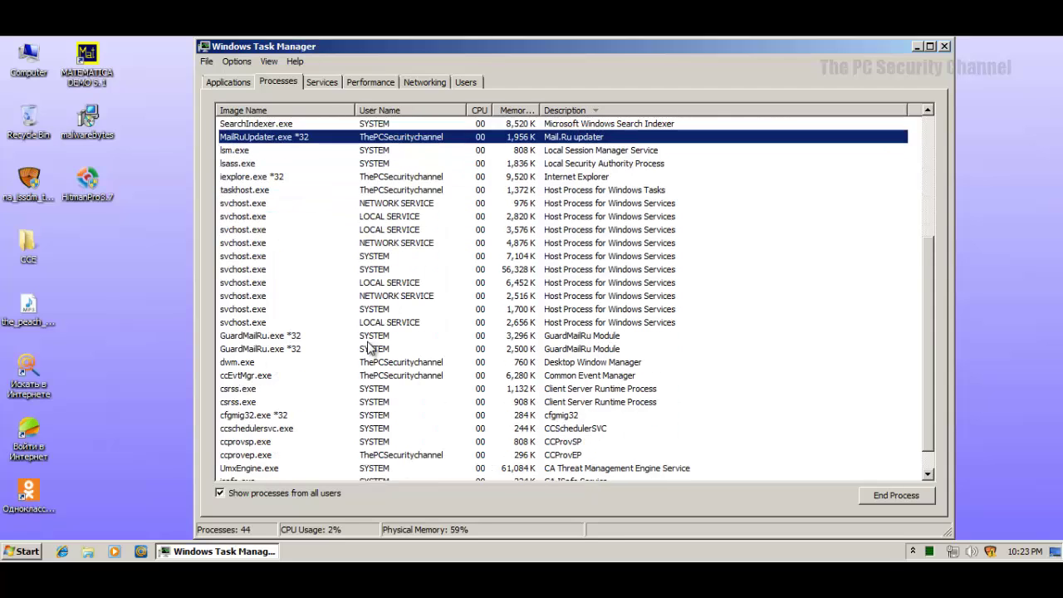
click(523, 314)
click(515, 325)
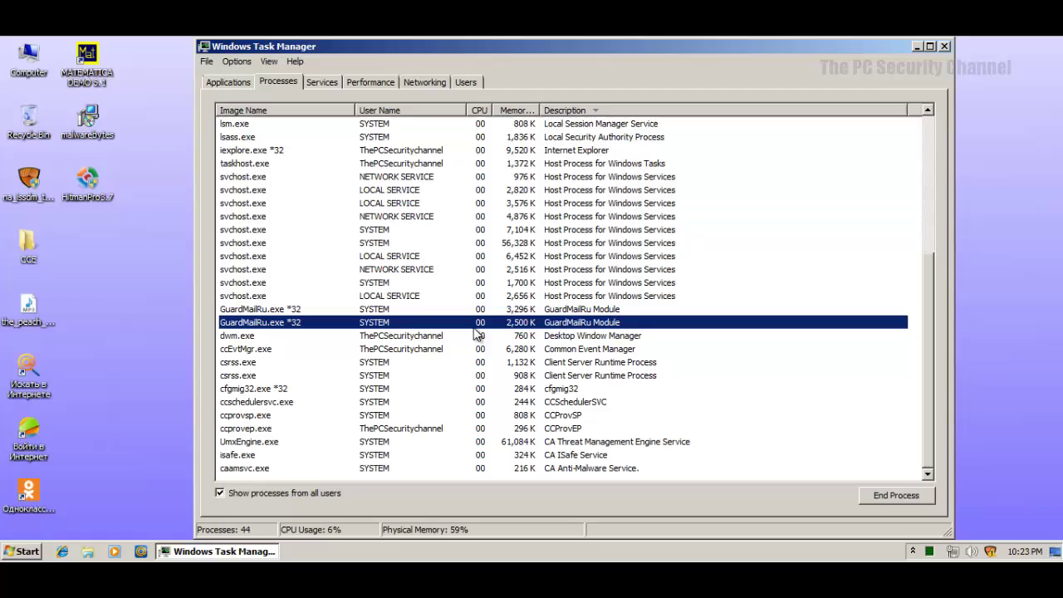
click(271, 310)
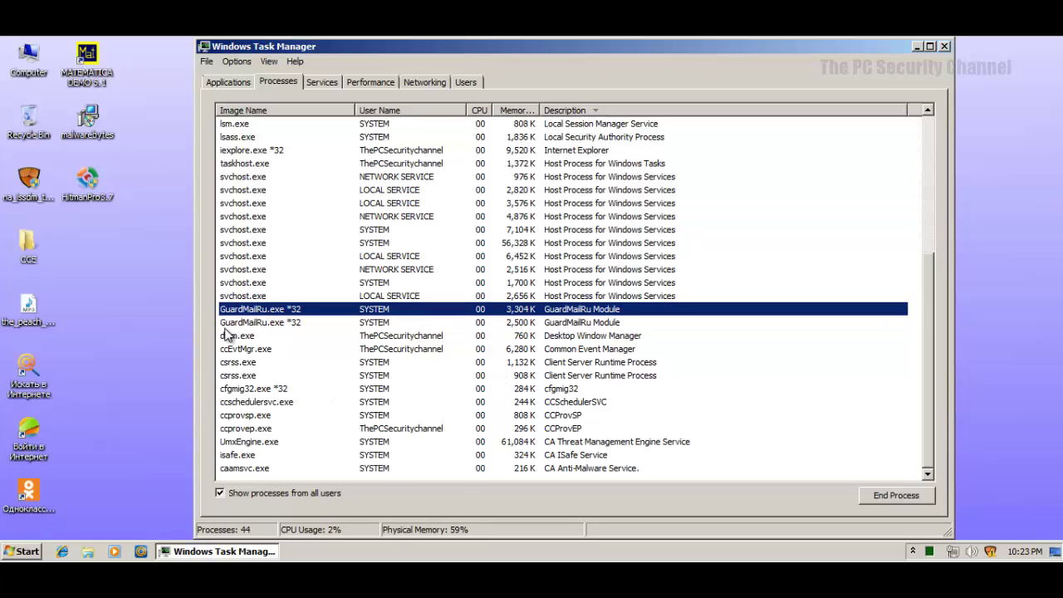
click(330, 325)
click(292, 366)
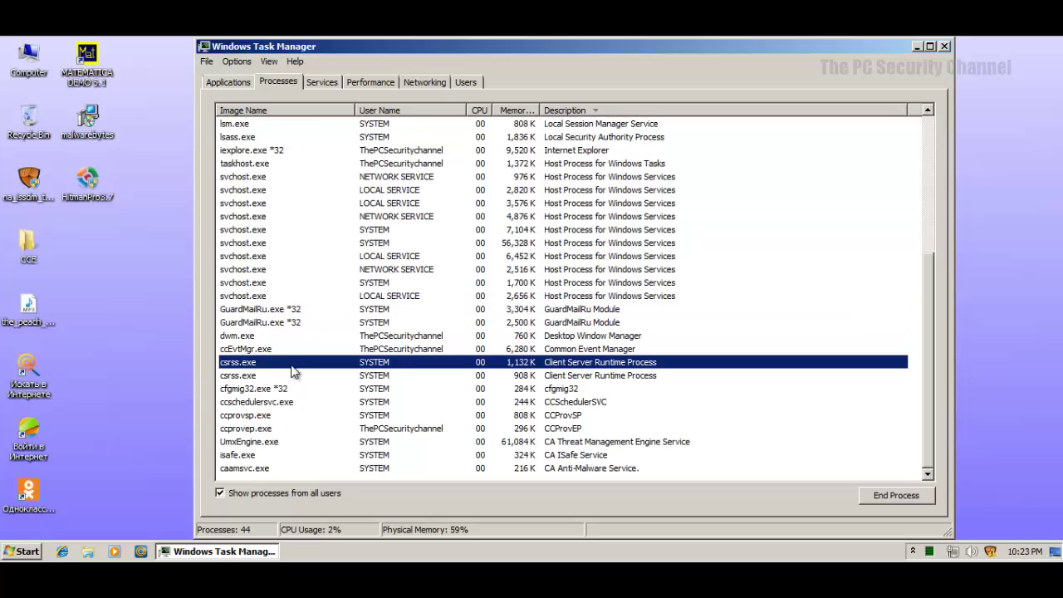
- Select the SputnikFlashPlayer.exe *32 and iexplore.exe *32 processes
scroll(378, 457, up, 1)
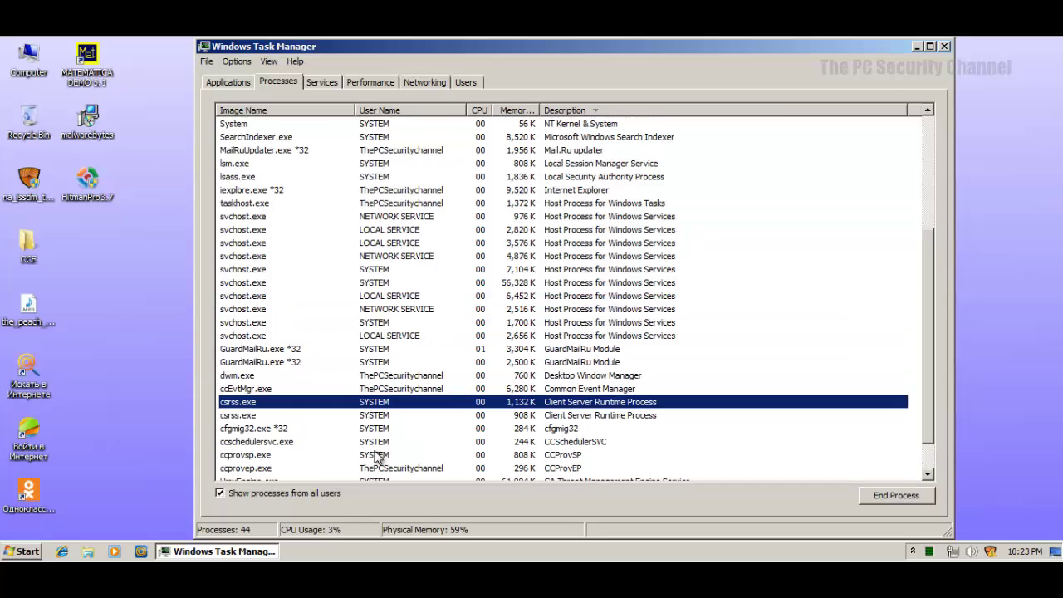
scroll(378, 457, up, 5)
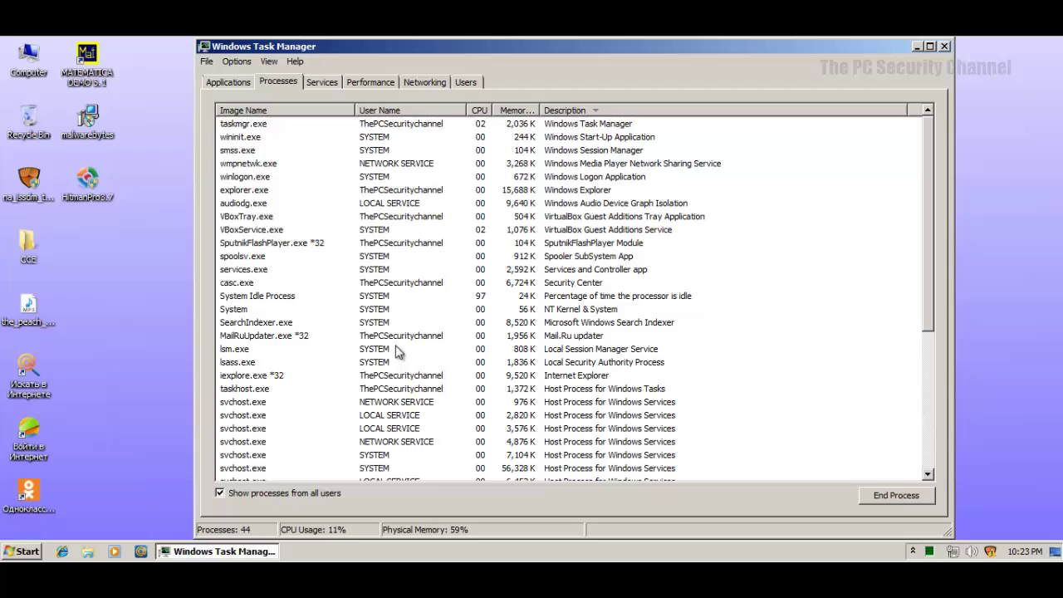
click(560, 242)
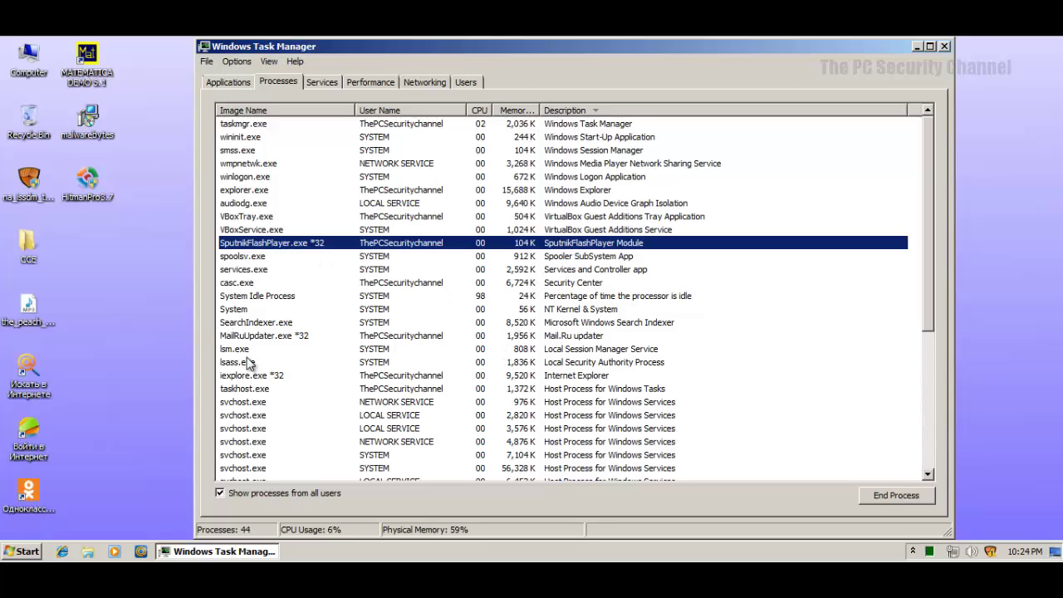
click(264, 376)
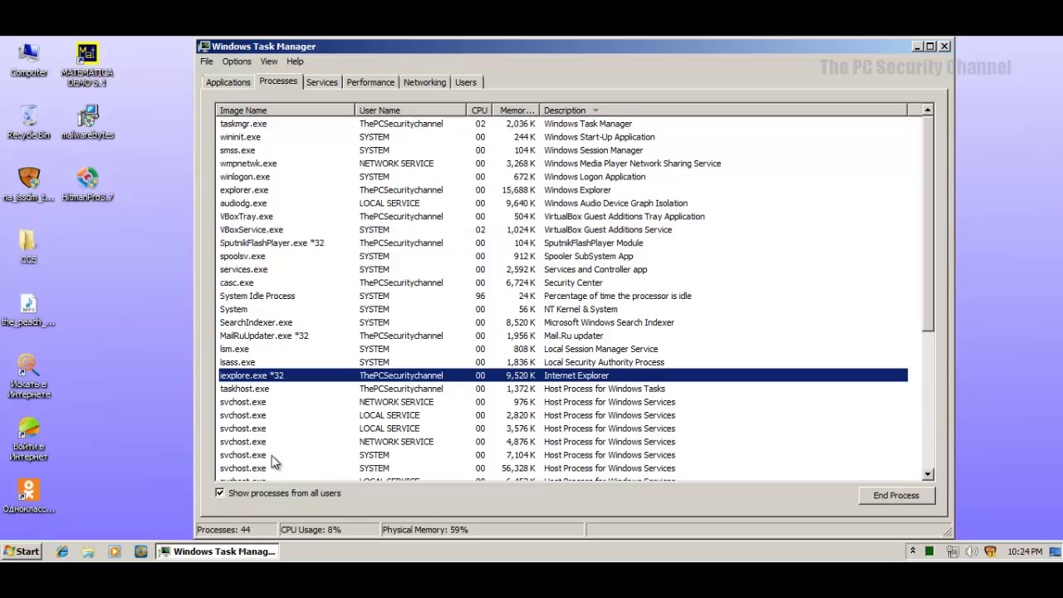
scroll(262, 388, down, 1)
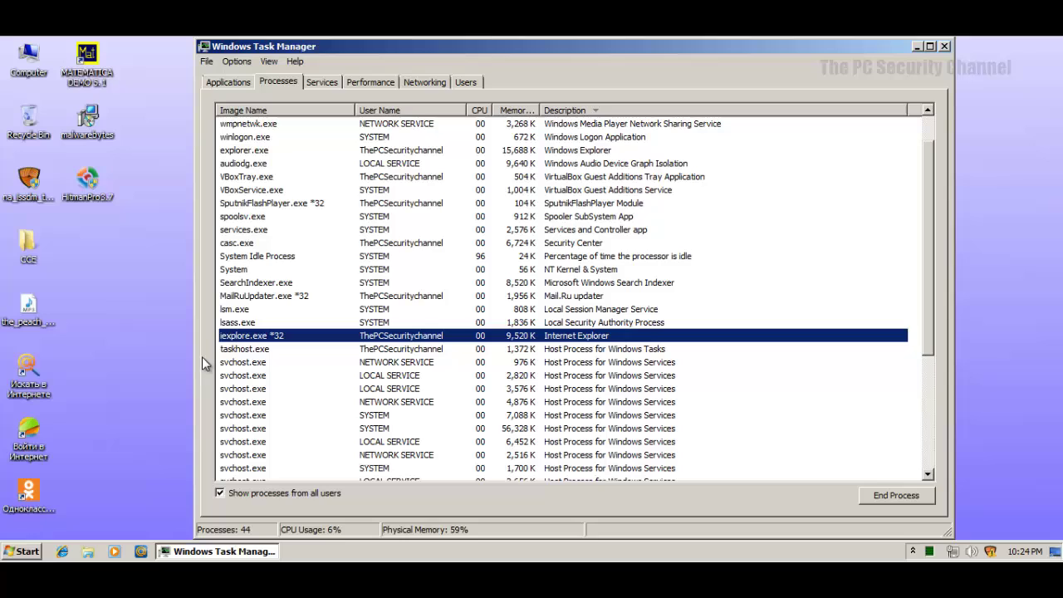
- End the iexplore.exe *32 process twice, then close Task Manager
right_click(237, 337)
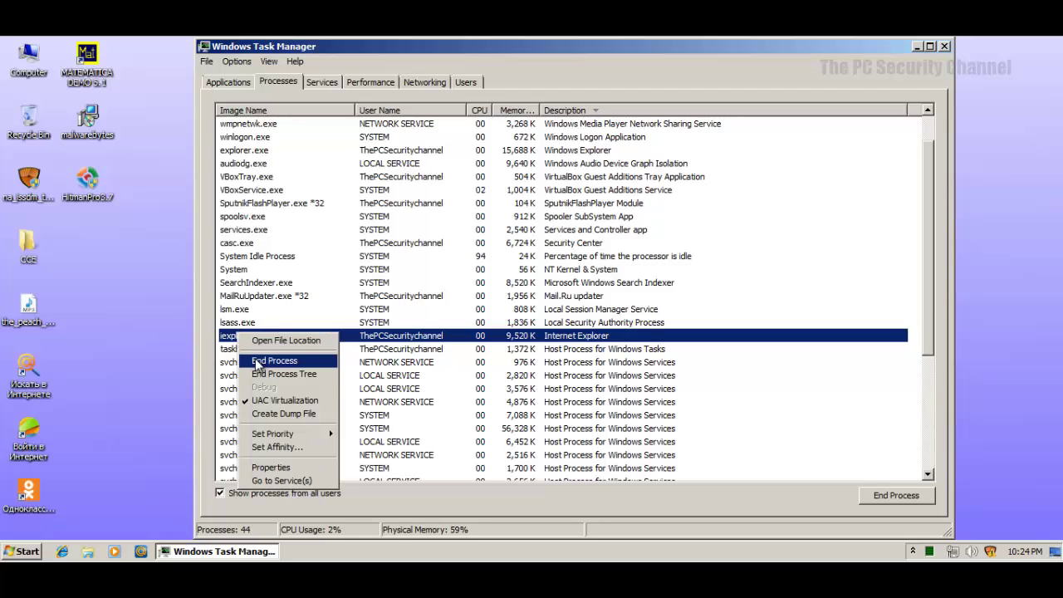
click(246, 365)
click(564, 316)
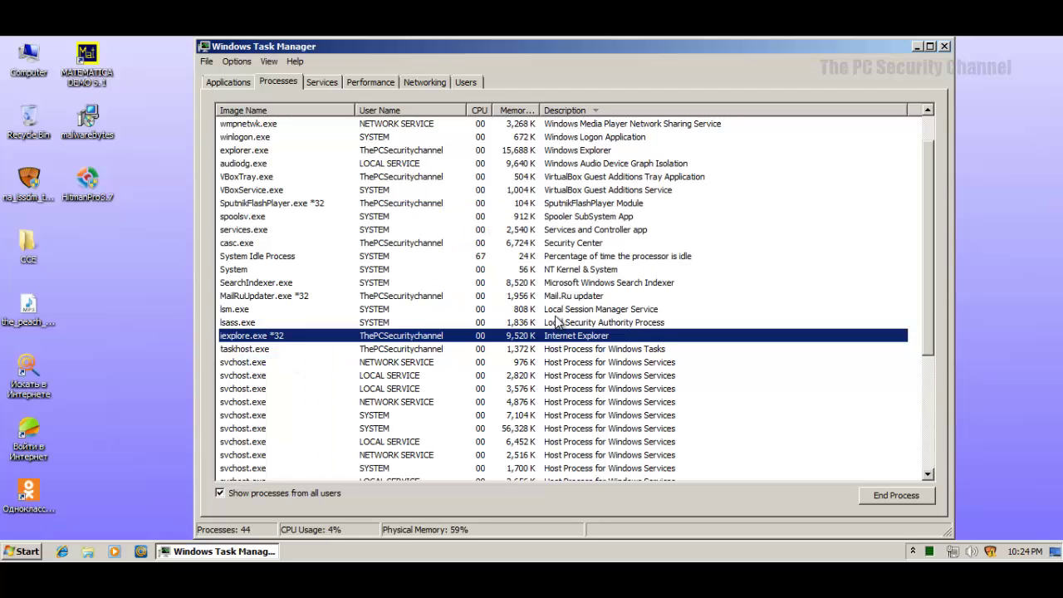
right_click(364, 340)
click(394, 365)
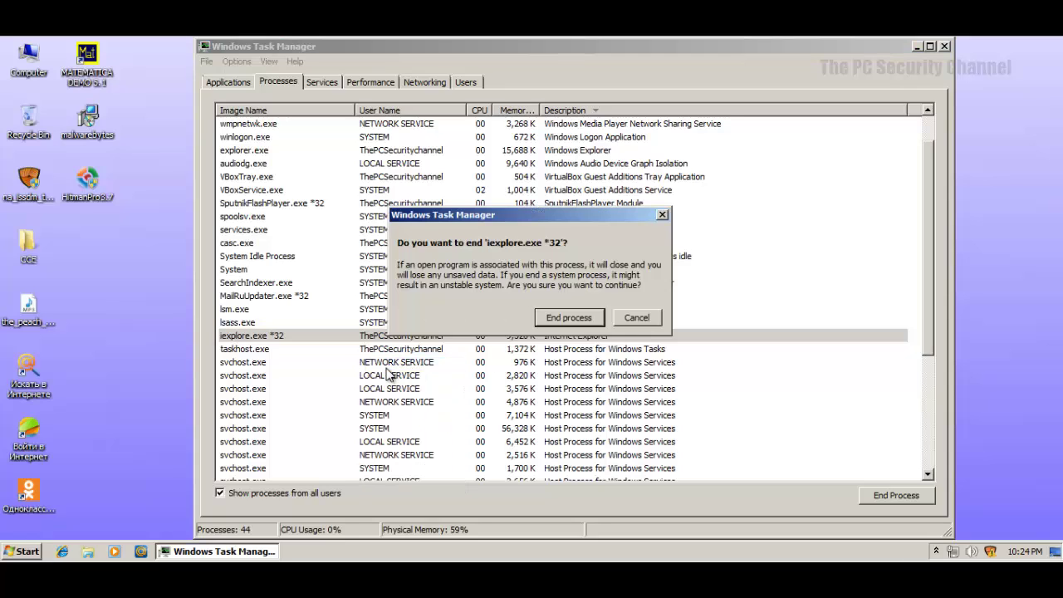
click(557, 319)
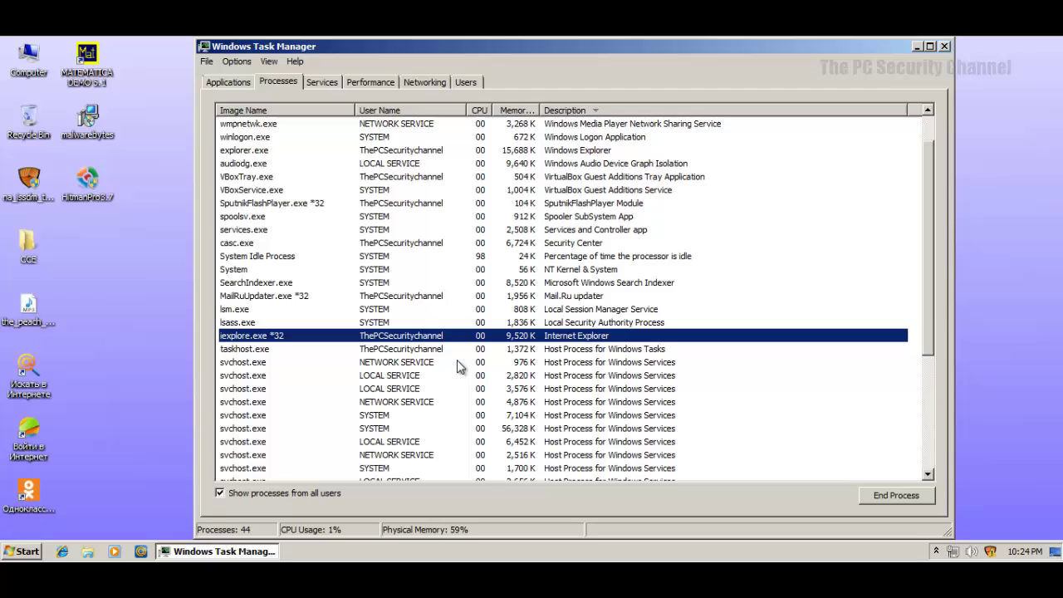
click(944, 46)
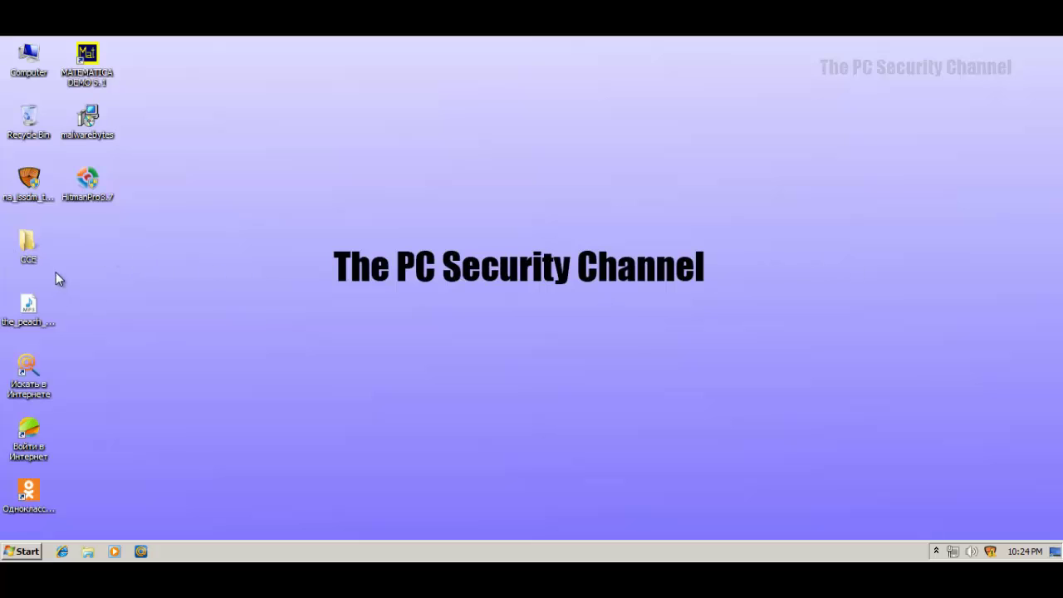
double_click(38, 236)
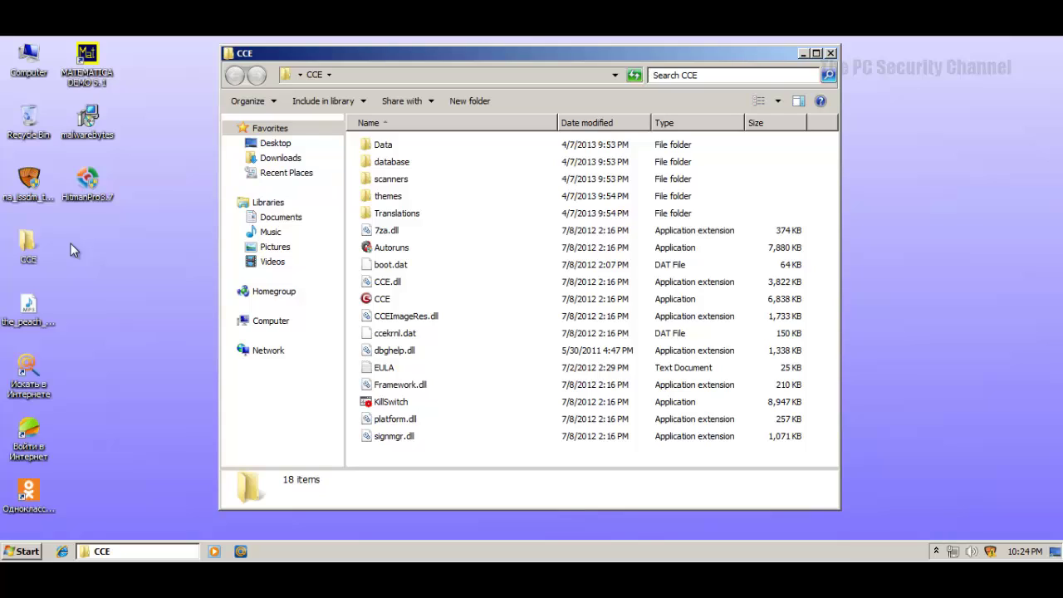
click(830, 53)
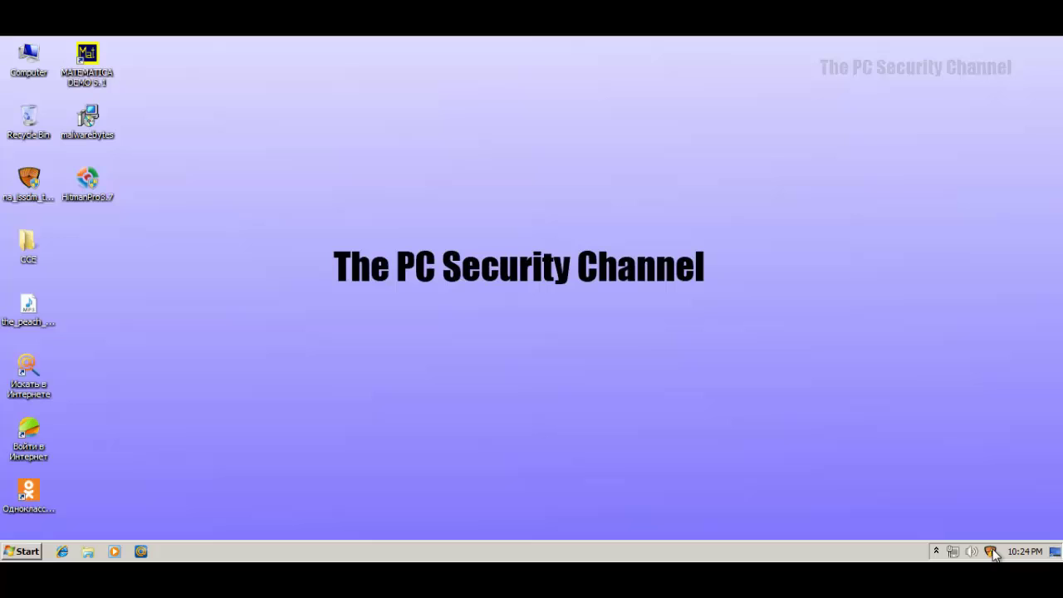
- Open Total Defense from the tray, rotate the carousel to My Computer, and nudge the window
double_click(992, 552)
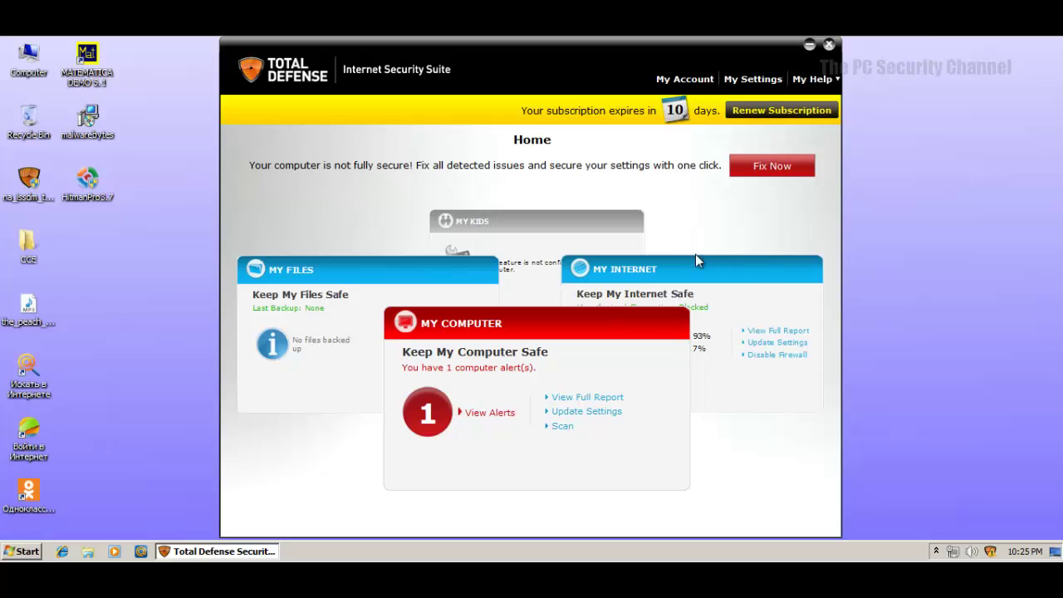
click(404, 267)
click(484, 230)
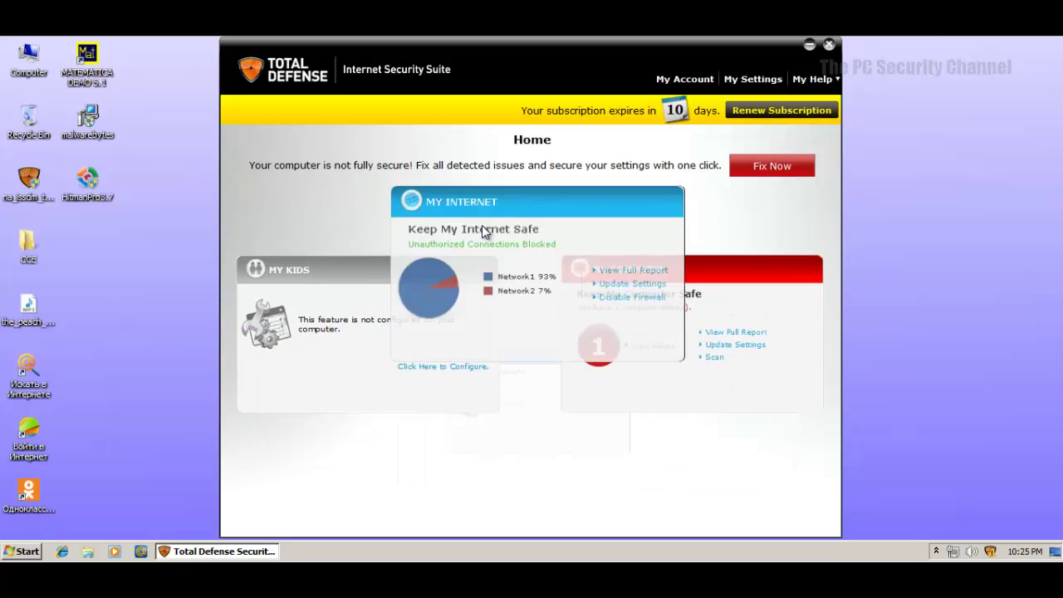
click(622, 270)
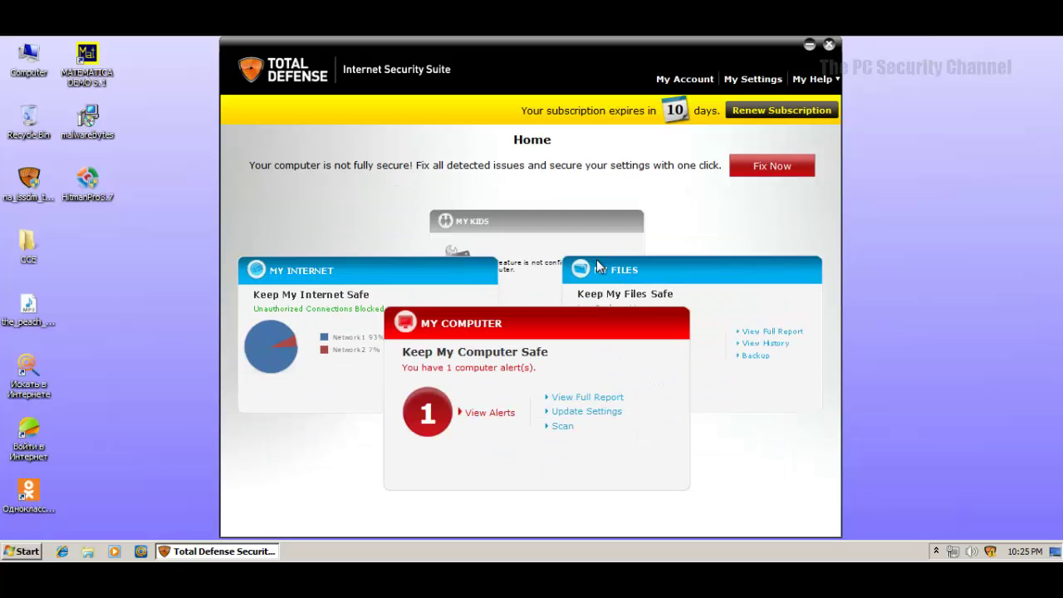
click(420, 279)
click(689, 283)
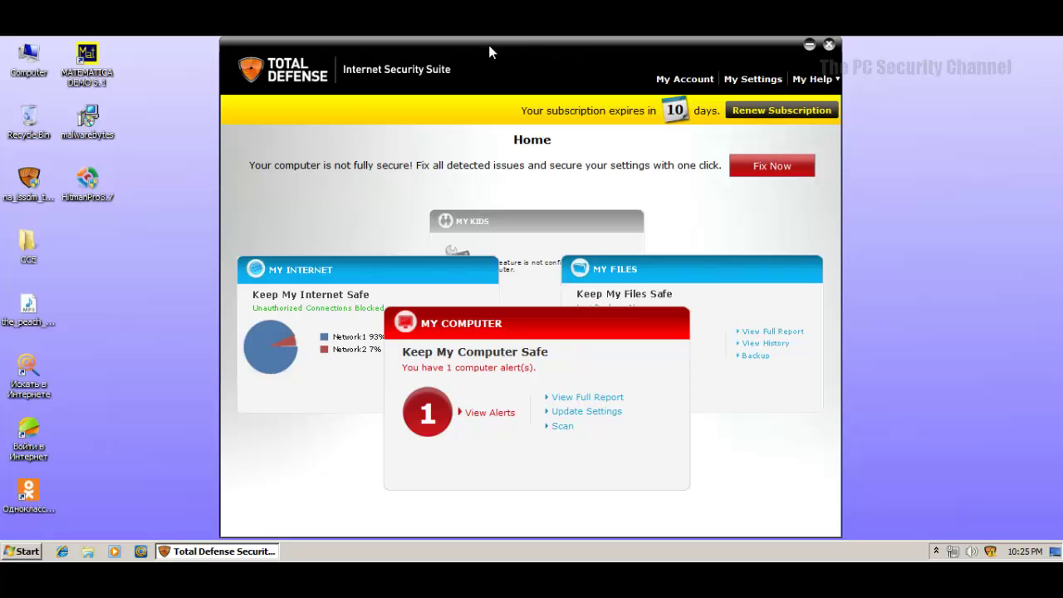
mouse_move(489, 47)
mouse_down()
mouse_move(475, 56)
mouse_move(508, 47)
mouse_move(493, 52)
mouse_up()
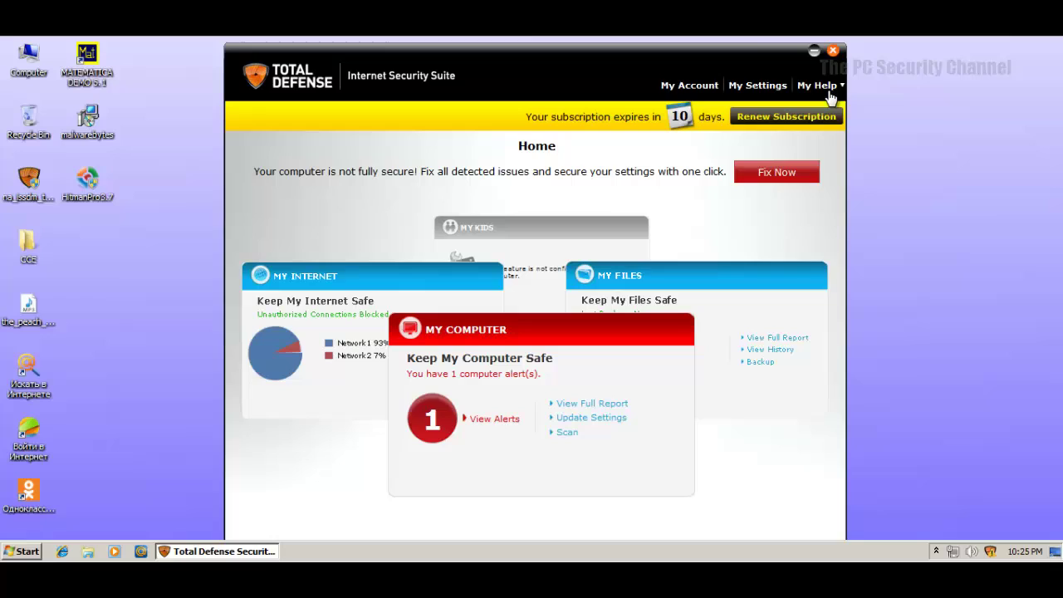